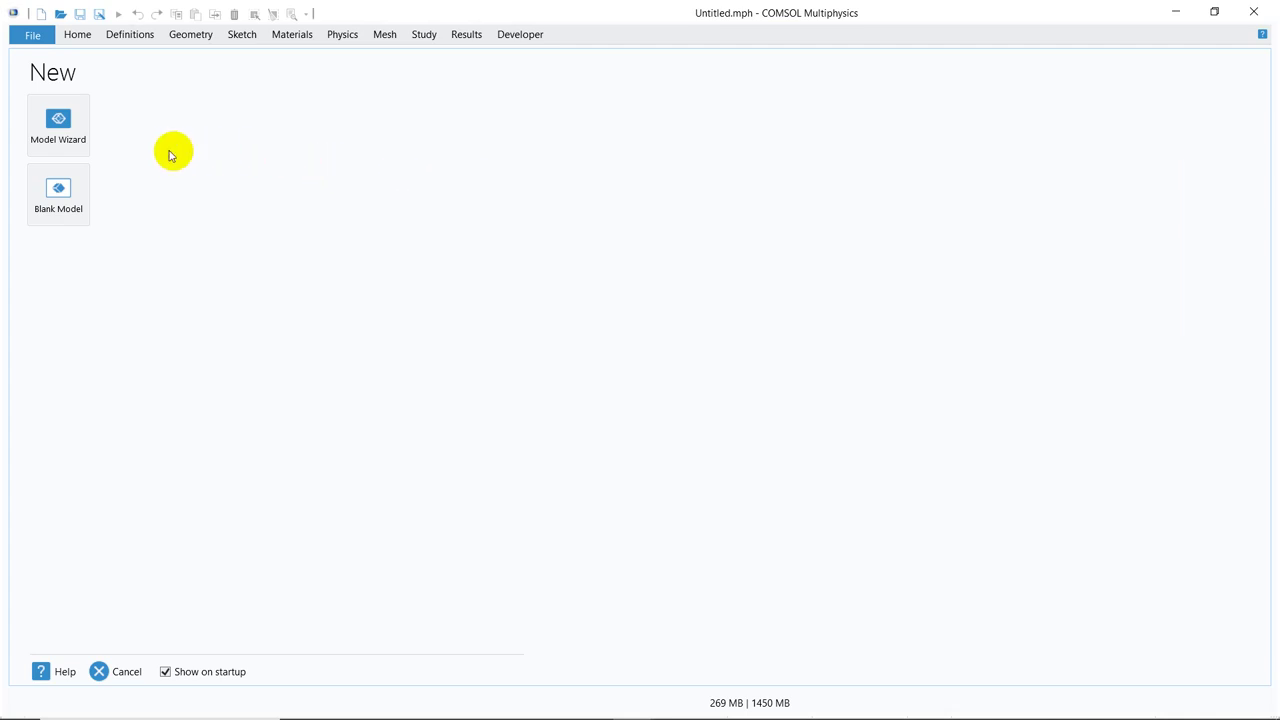
- Start a new 2D model with Fluid Flow > Single-Phase Flow > Laminar Flow (spf) physics
left_click(79, 126)
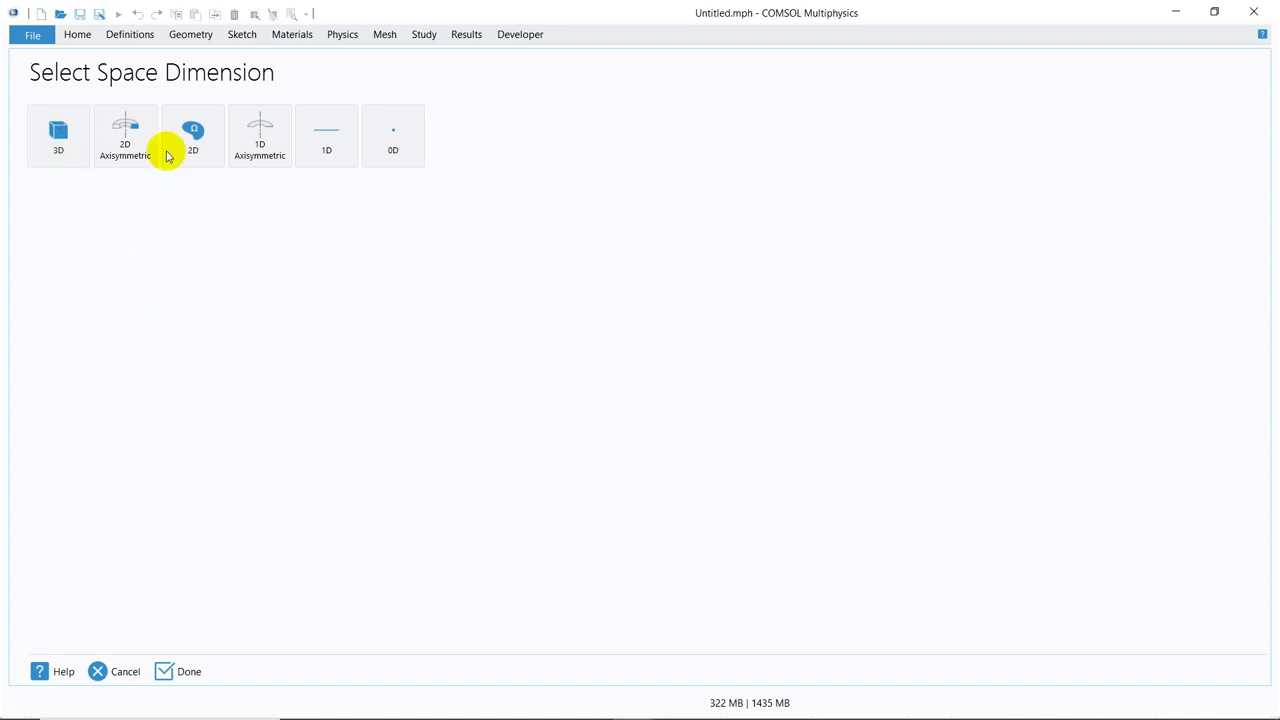
left_click(202, 138)
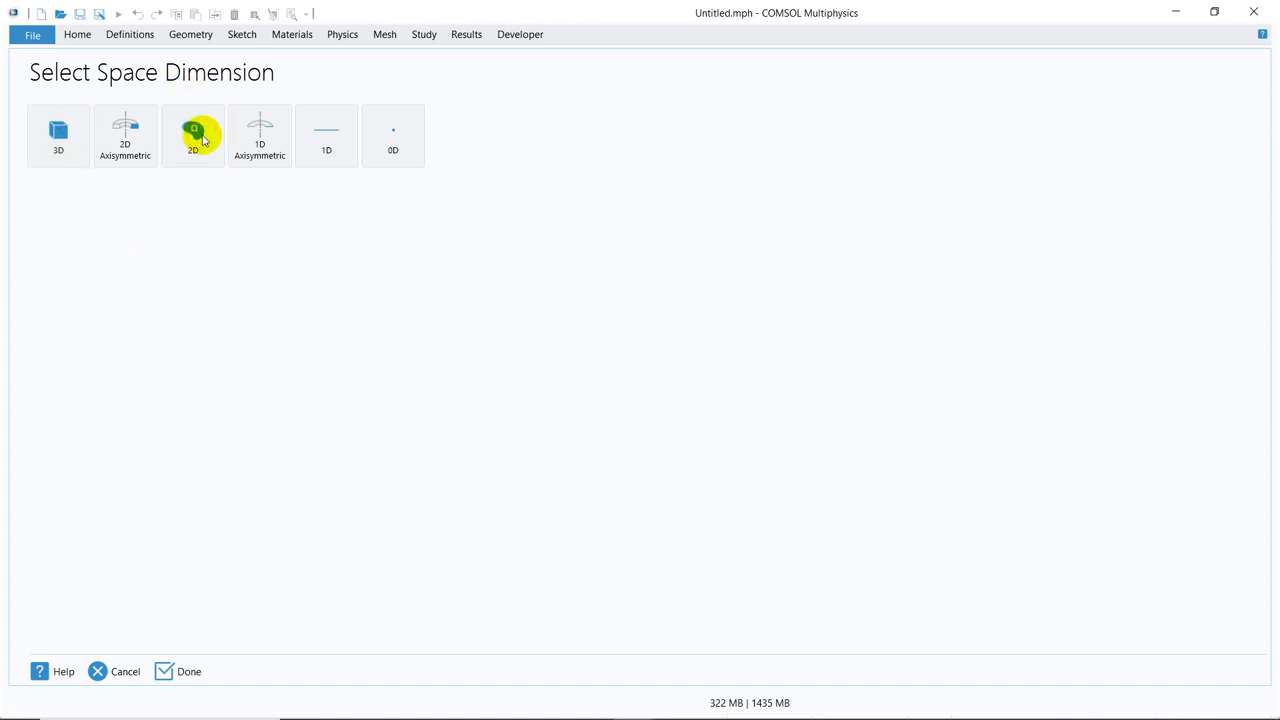
left_click(203, 139)
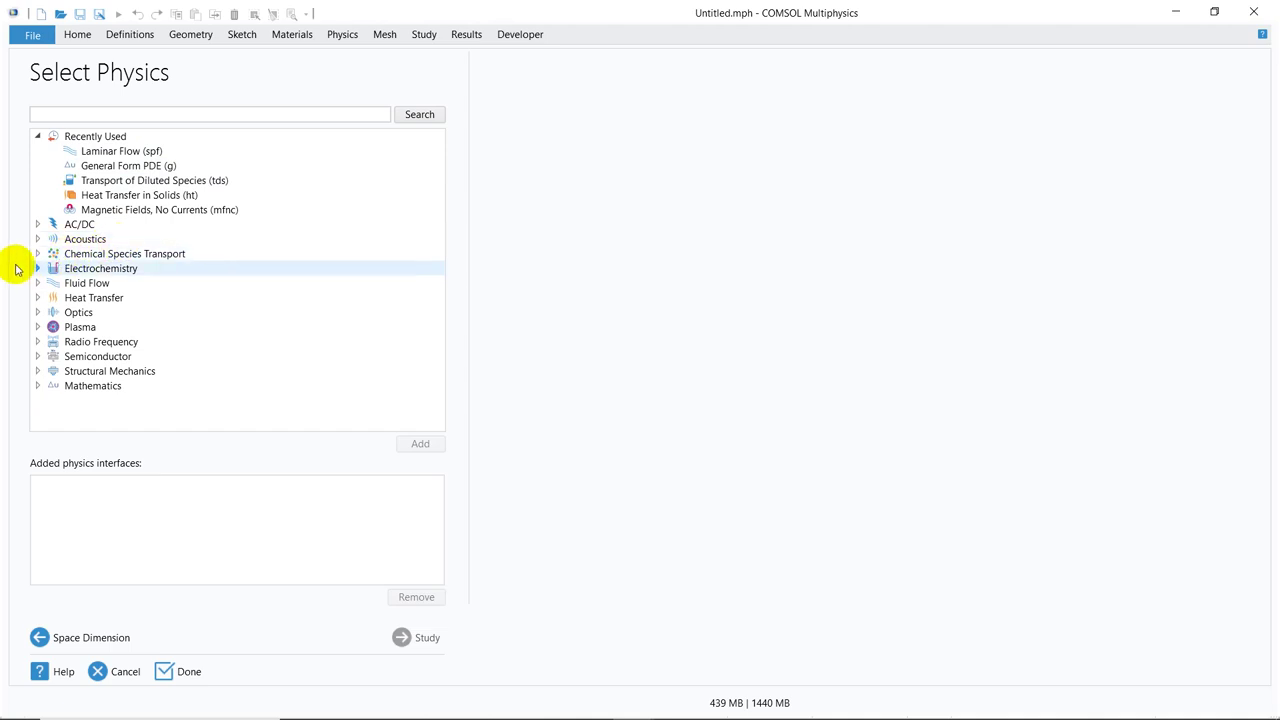
left_click(38, 285)
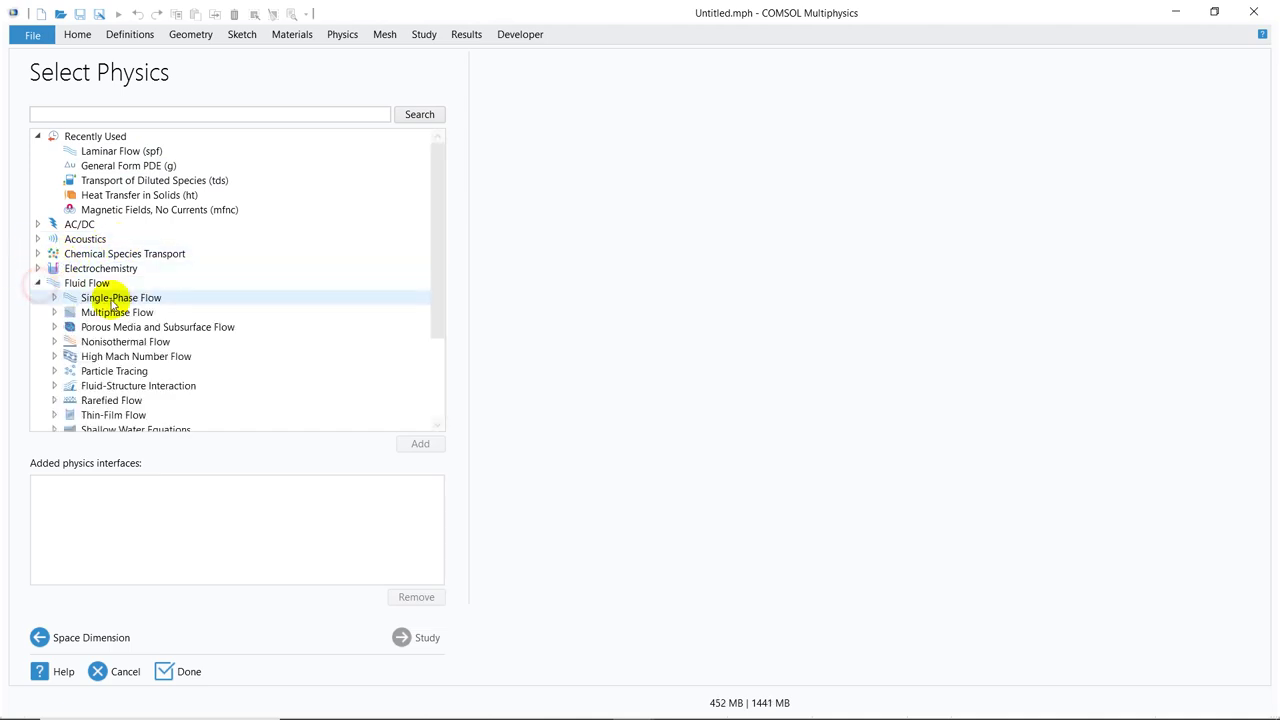
left_click(54, 299)
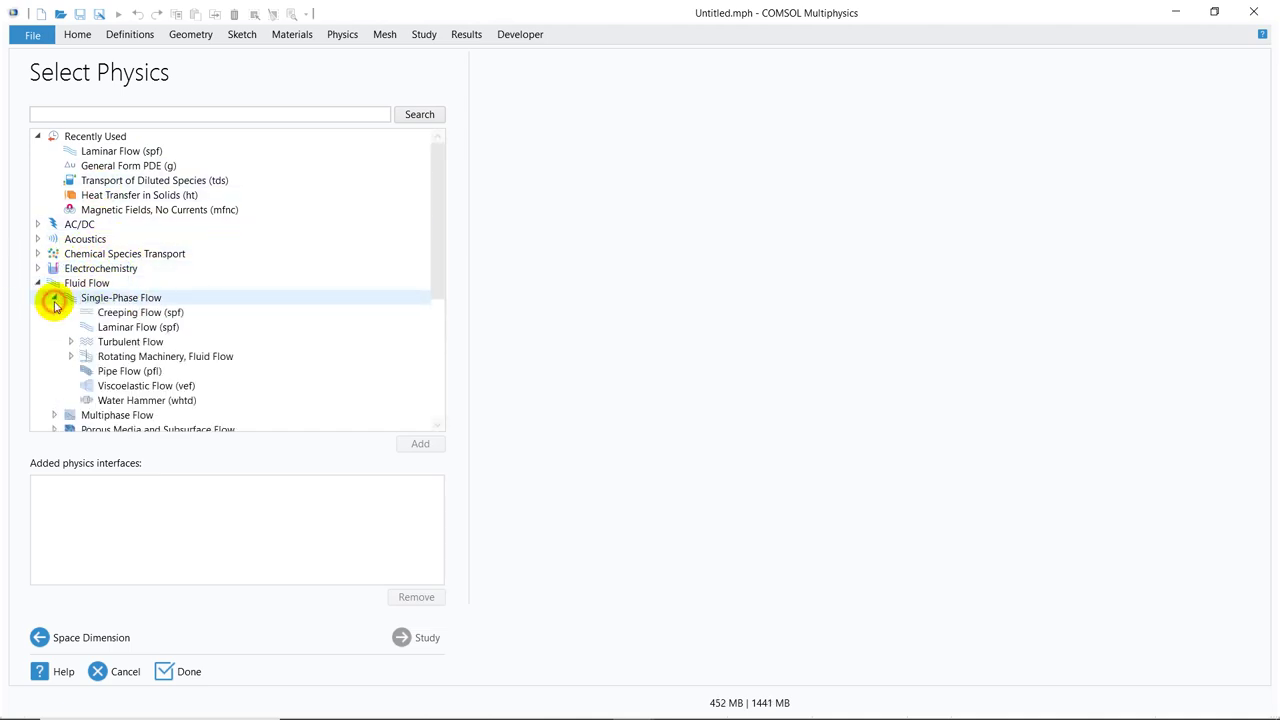
left_click(133, 330)
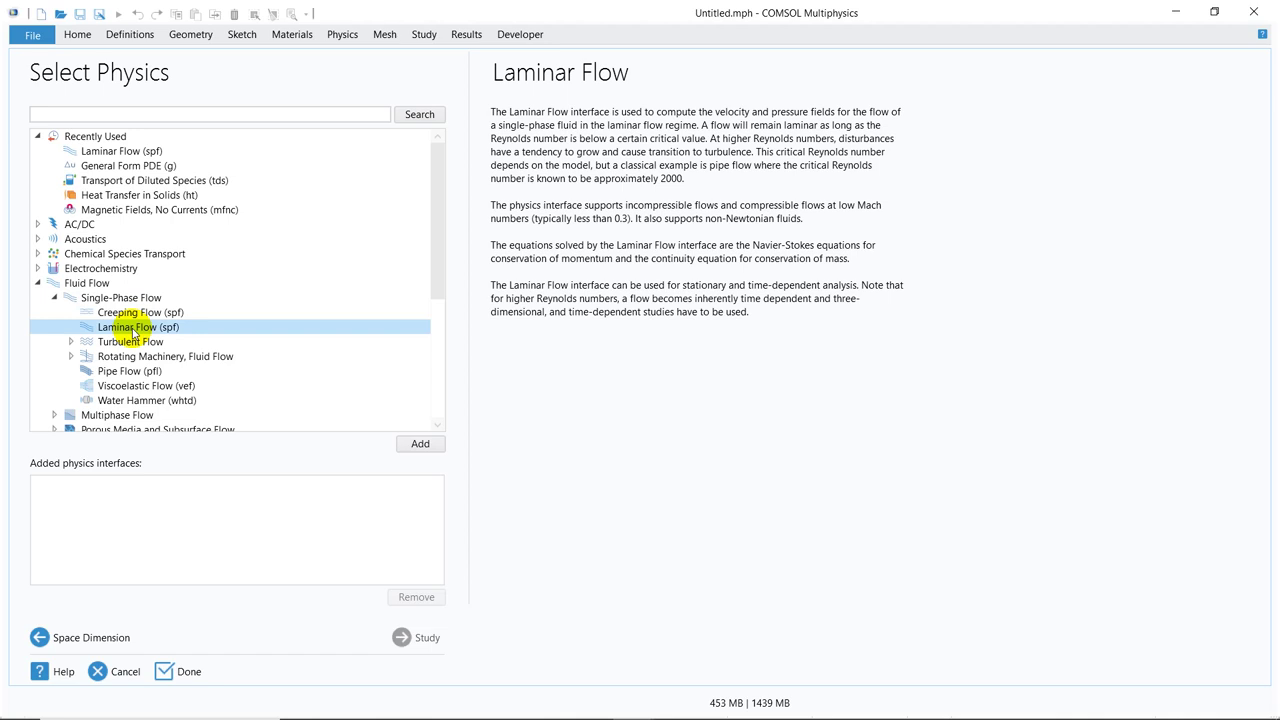
double_click(133, 330)
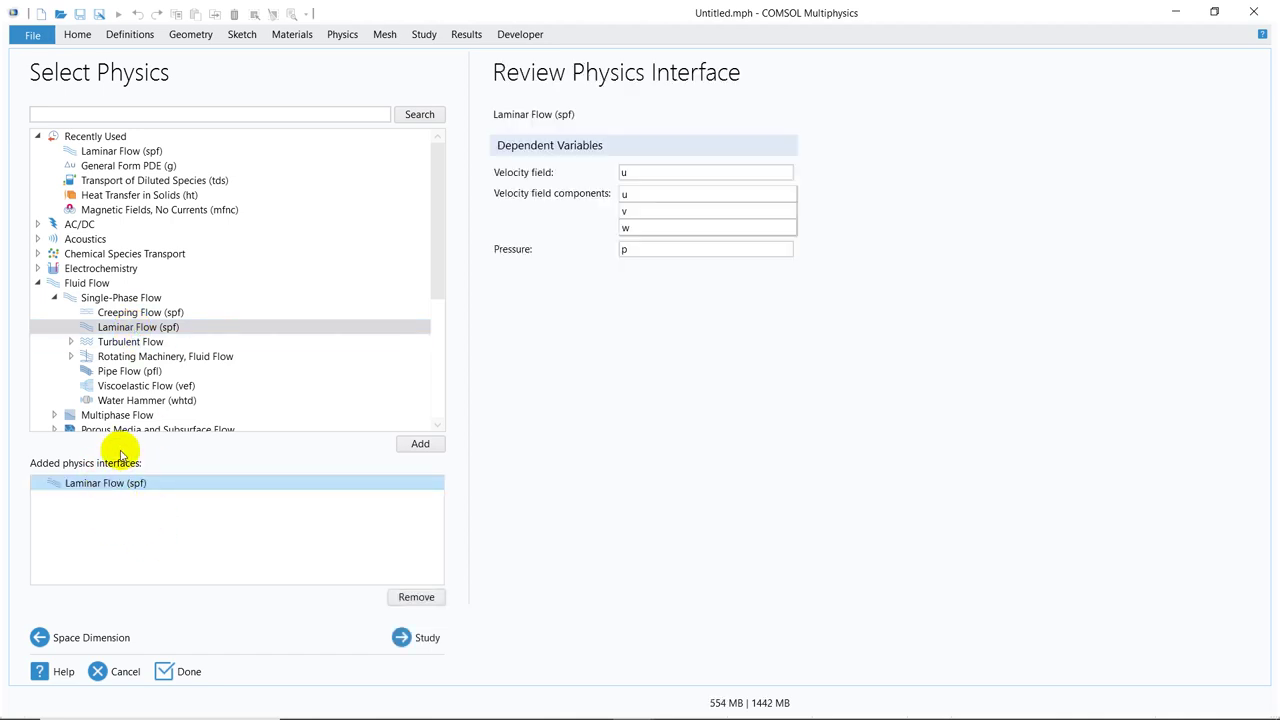
- Add a Time Dependent study and discard the previous untitled model without saving
left_click(405, 637)
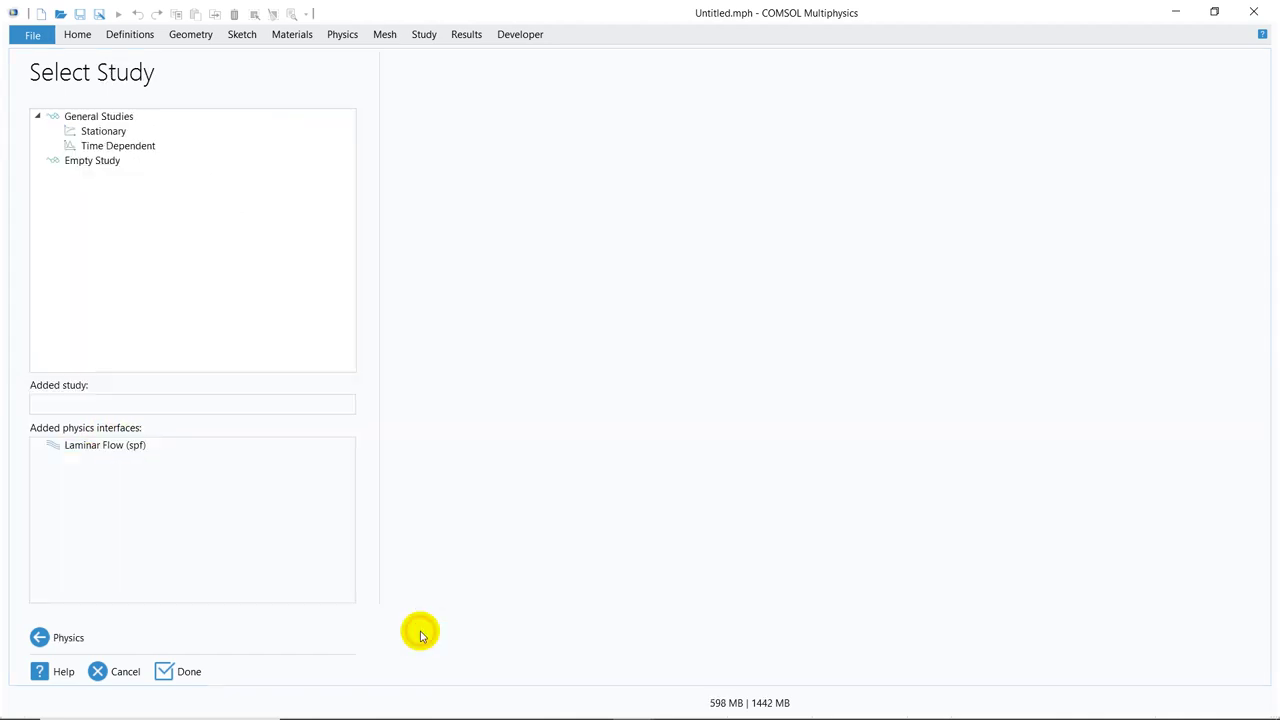
double_click(116, 145)
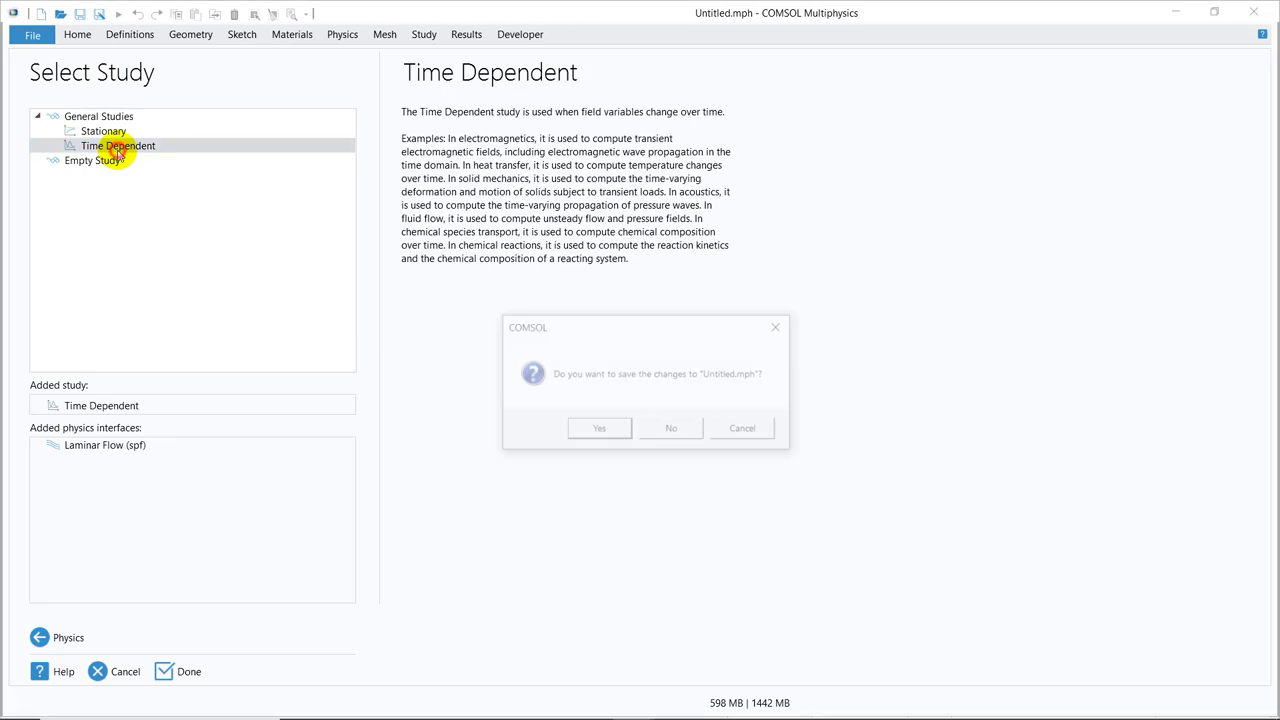
left_click(675, 430)
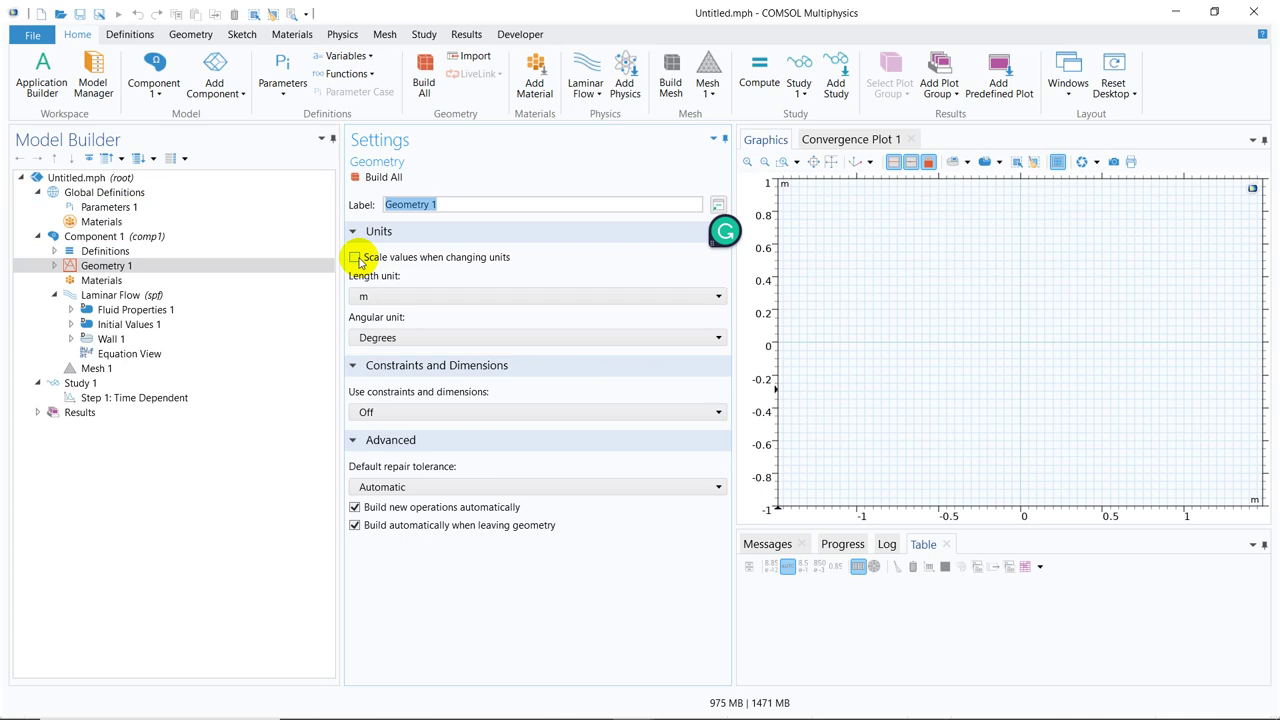
- Set the geometry length unit to cm and build a 15 cm by 5 cm rectangle
left_click(395, 293)
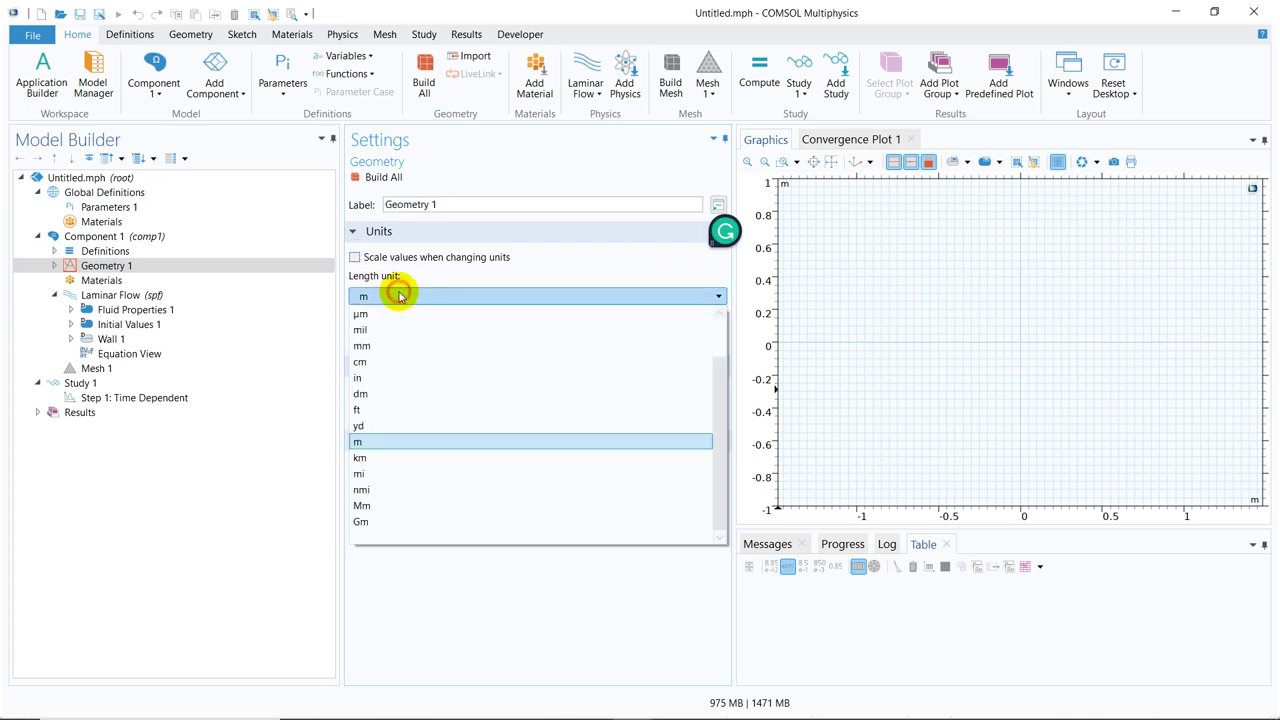
left_click(380, 362)
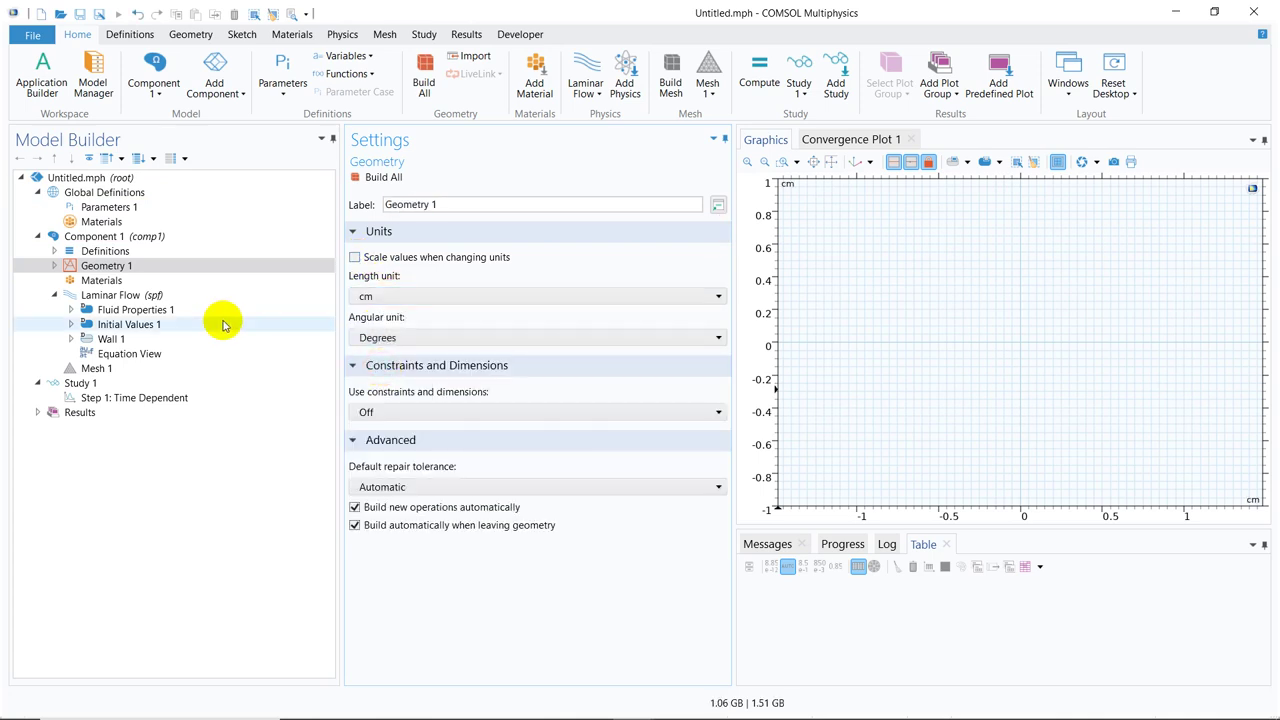
right_click(136, 266)
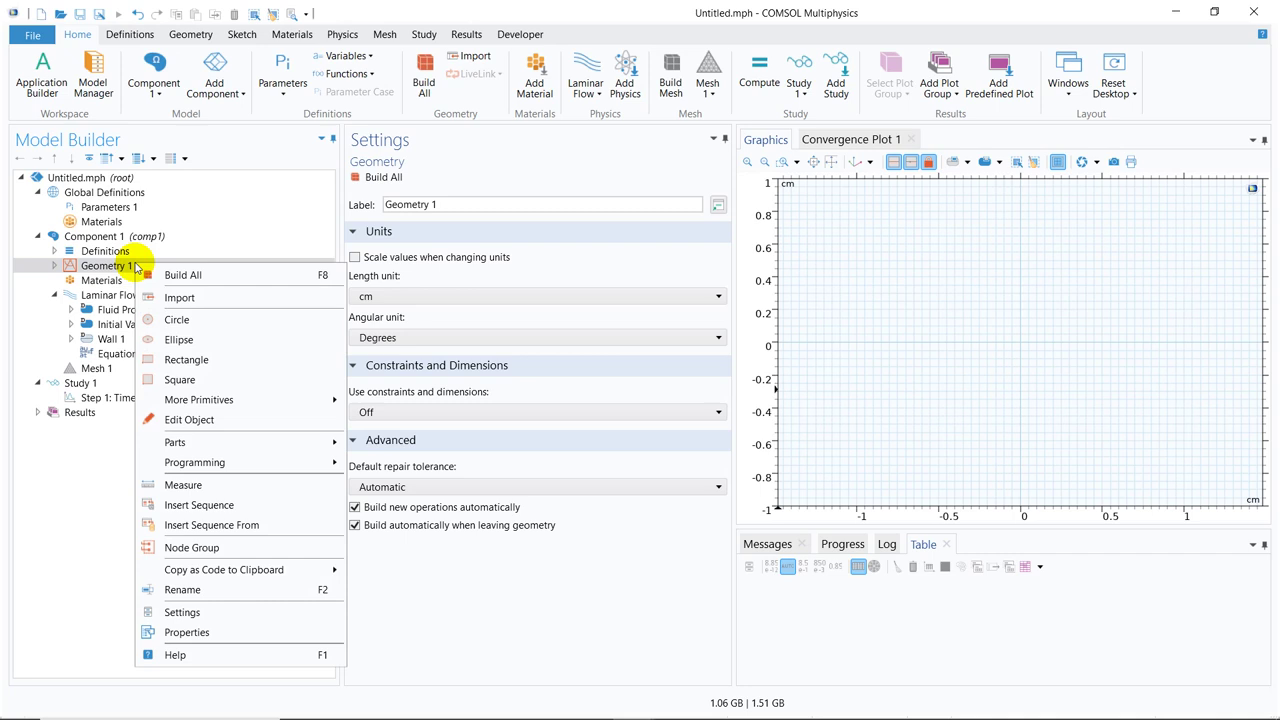
left_click(190, 360)
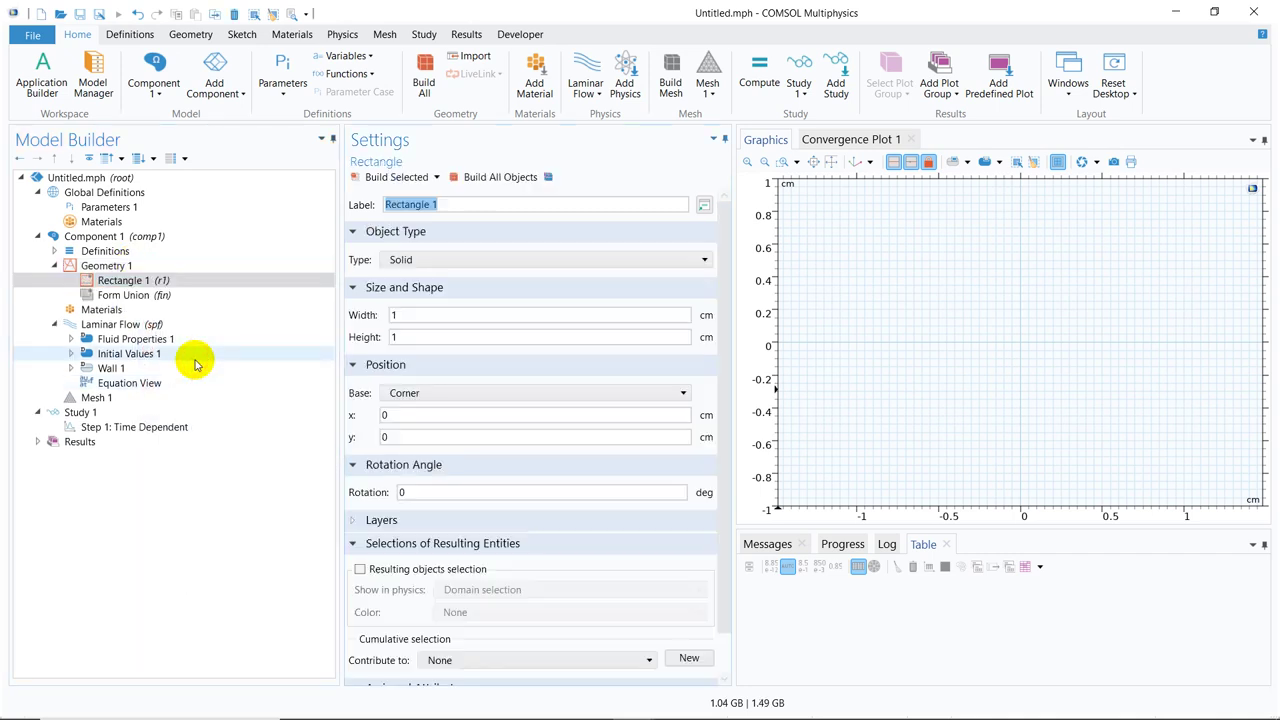
double_click(412, 337)
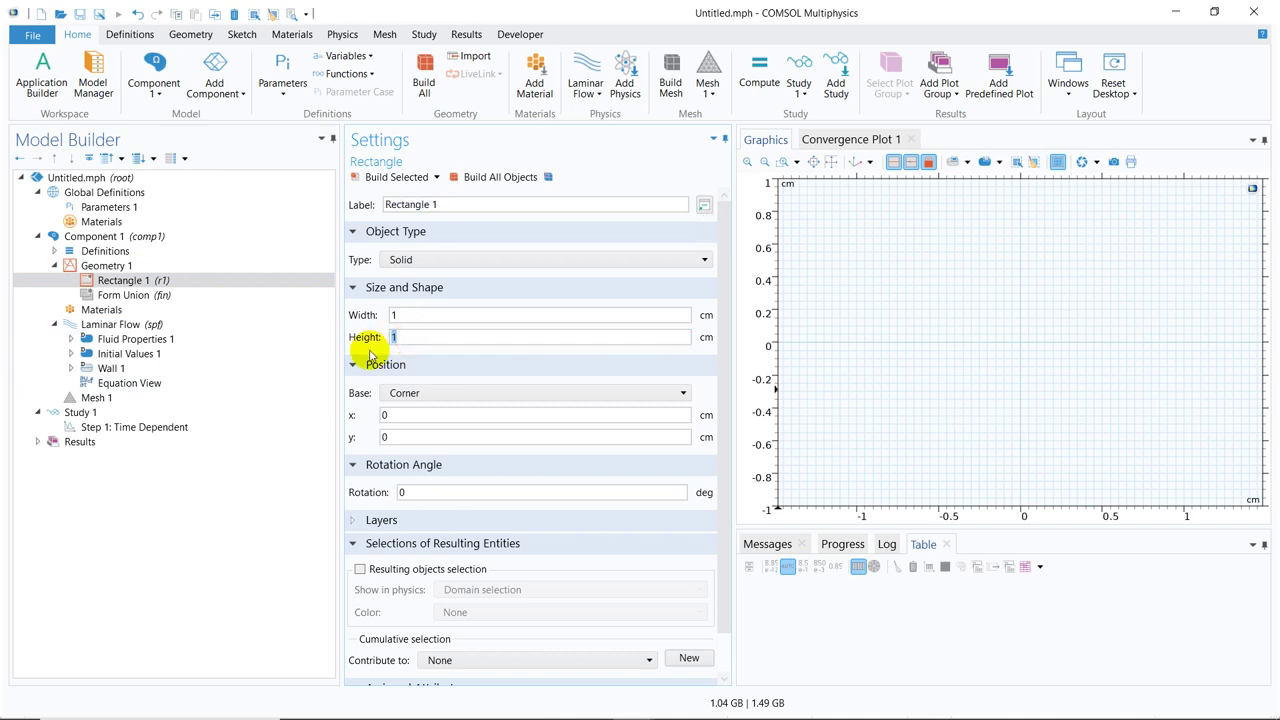
type("5")
left_click(419, 316)
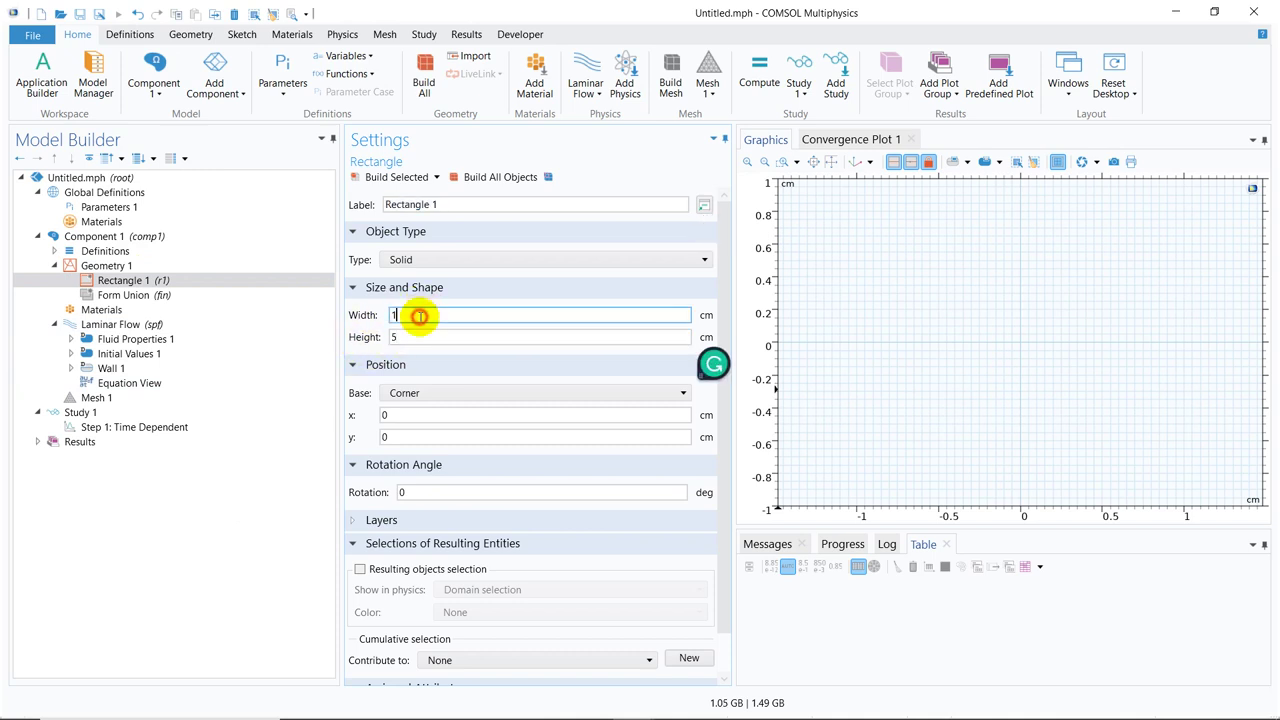
type("5")
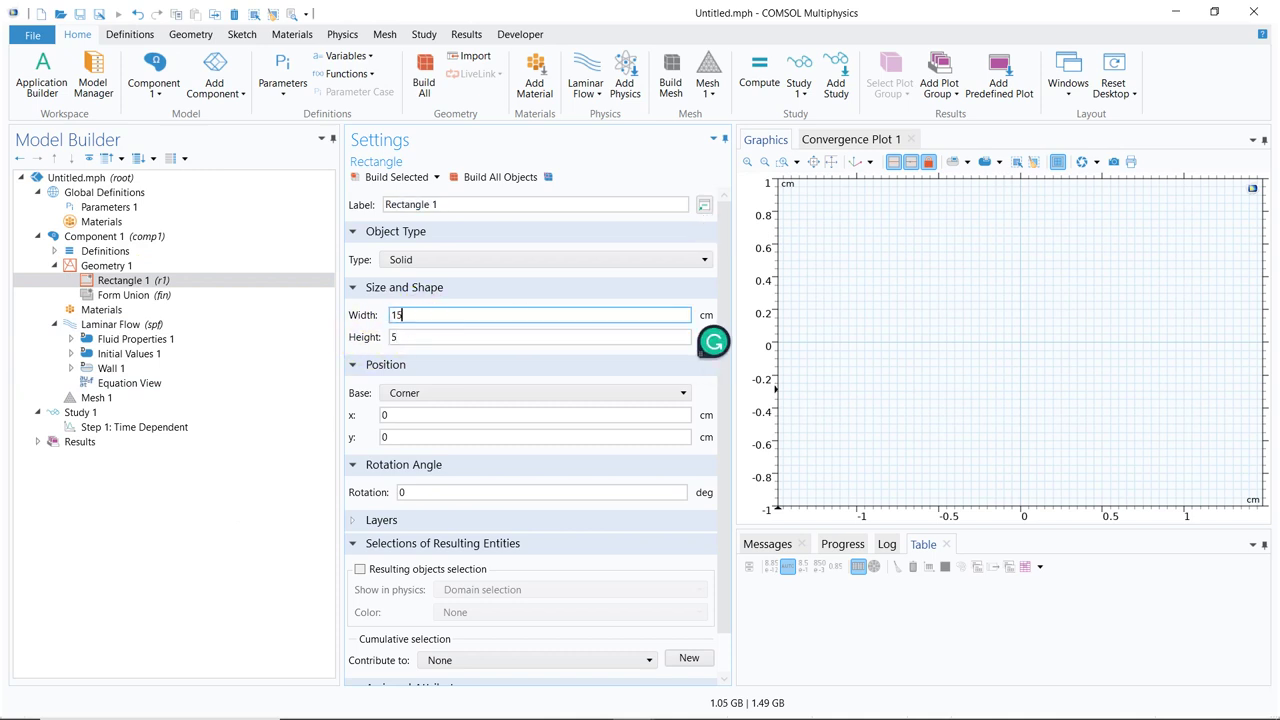
left_click(385, 182)
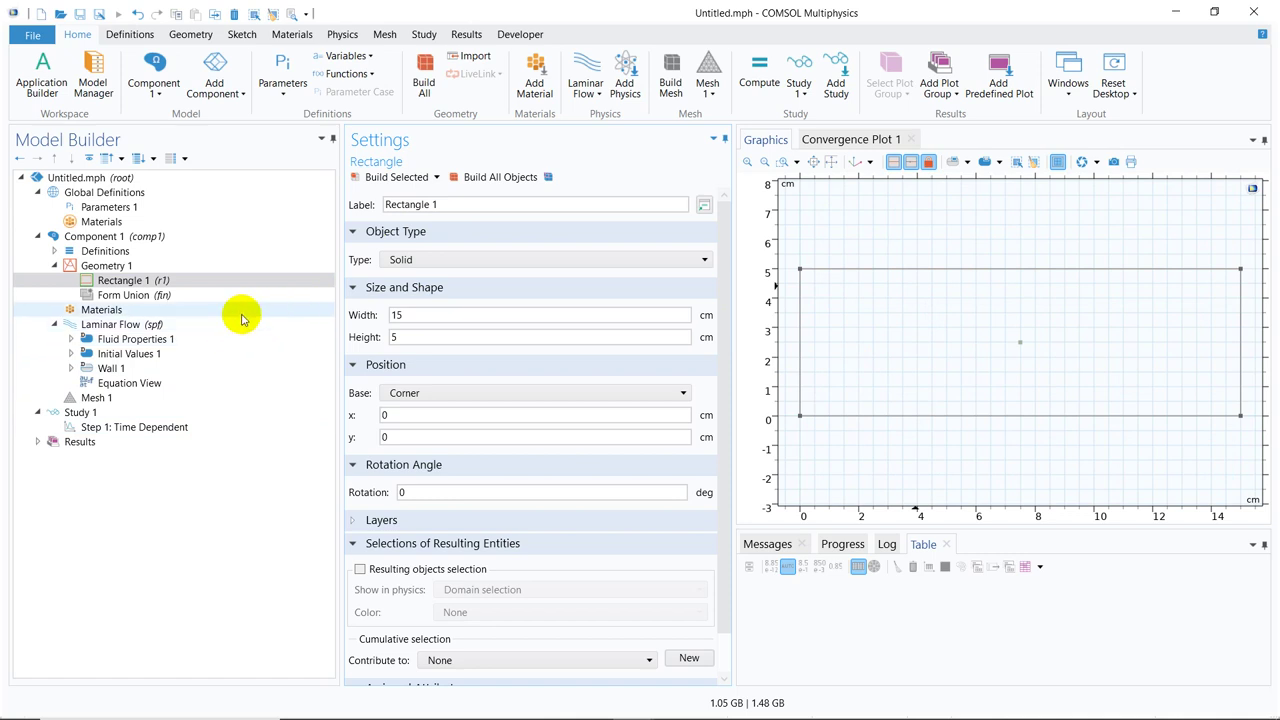
- Search the material library for 'water' and add H2O (water) [liquid] to the model
left_click(193, 311)
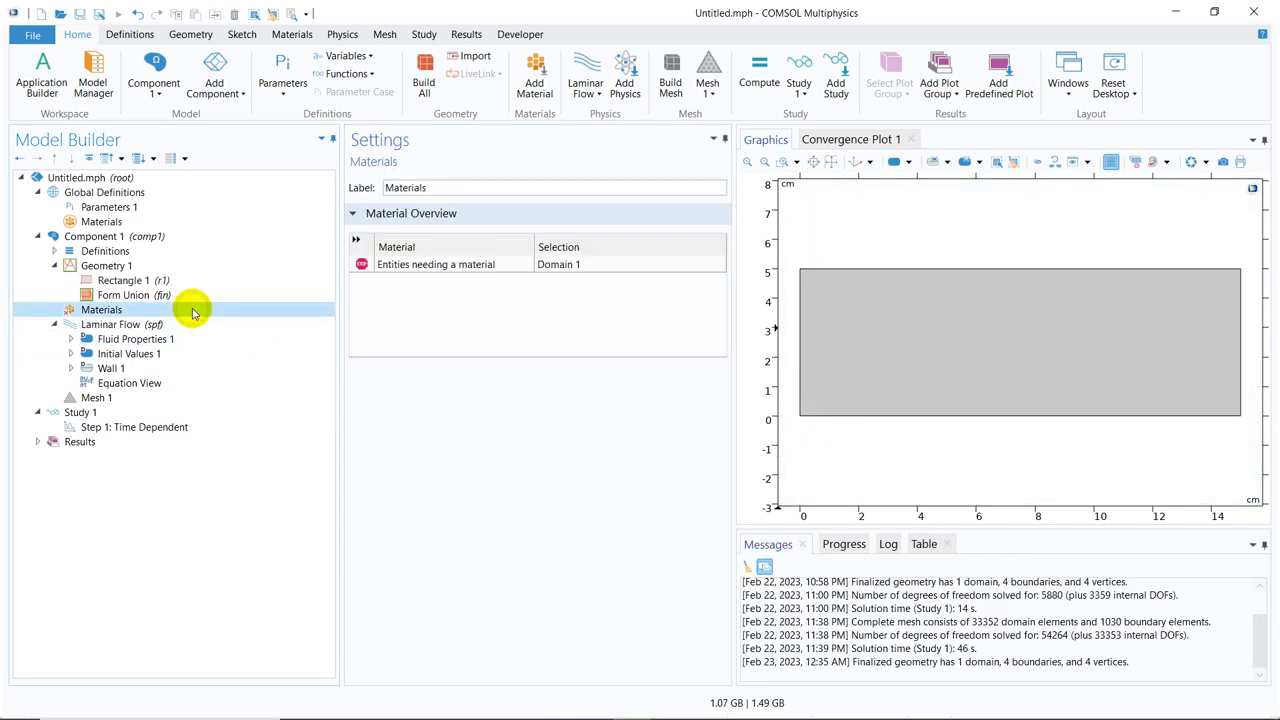
right_click(191, 311)
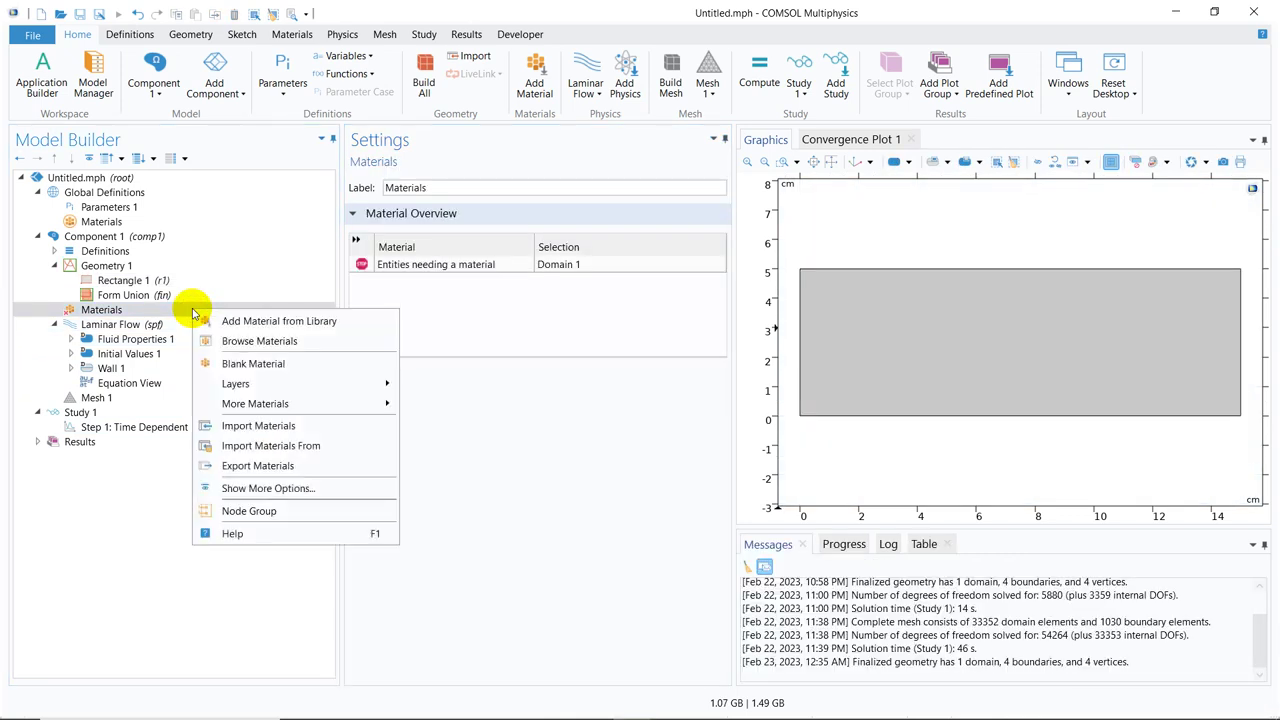
left_click(279, 323)
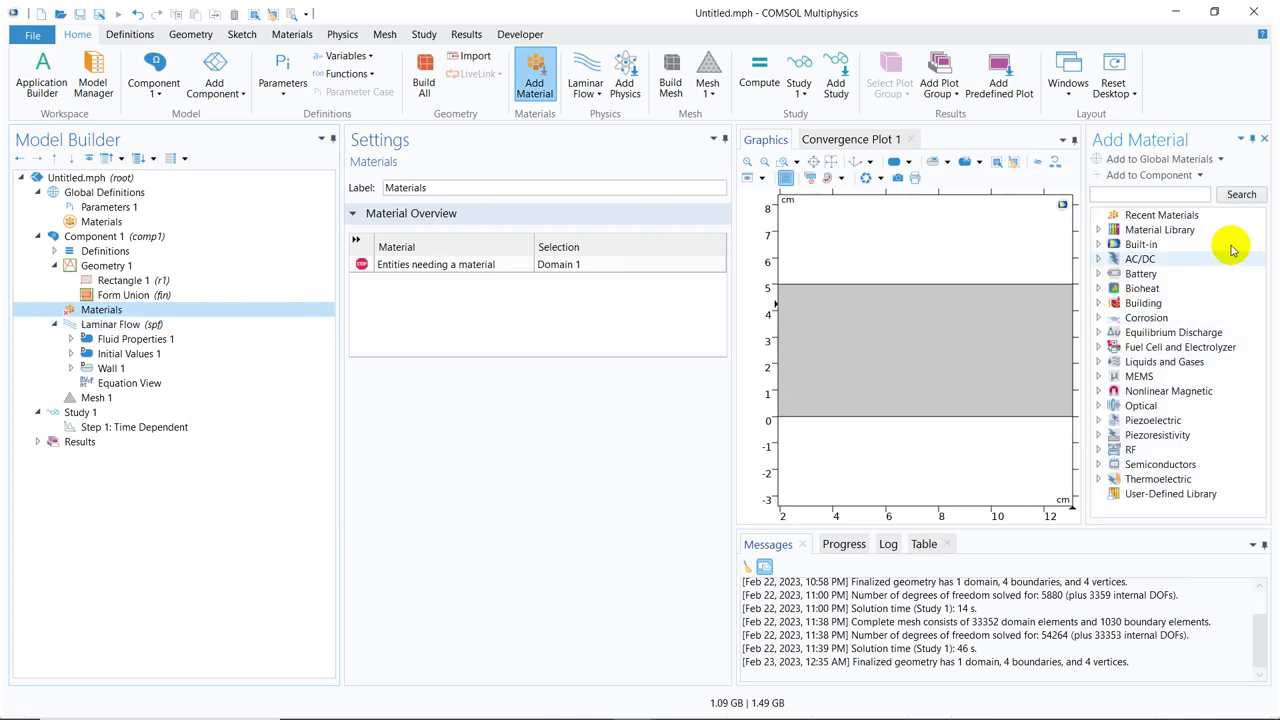
left_click(1146, 192)
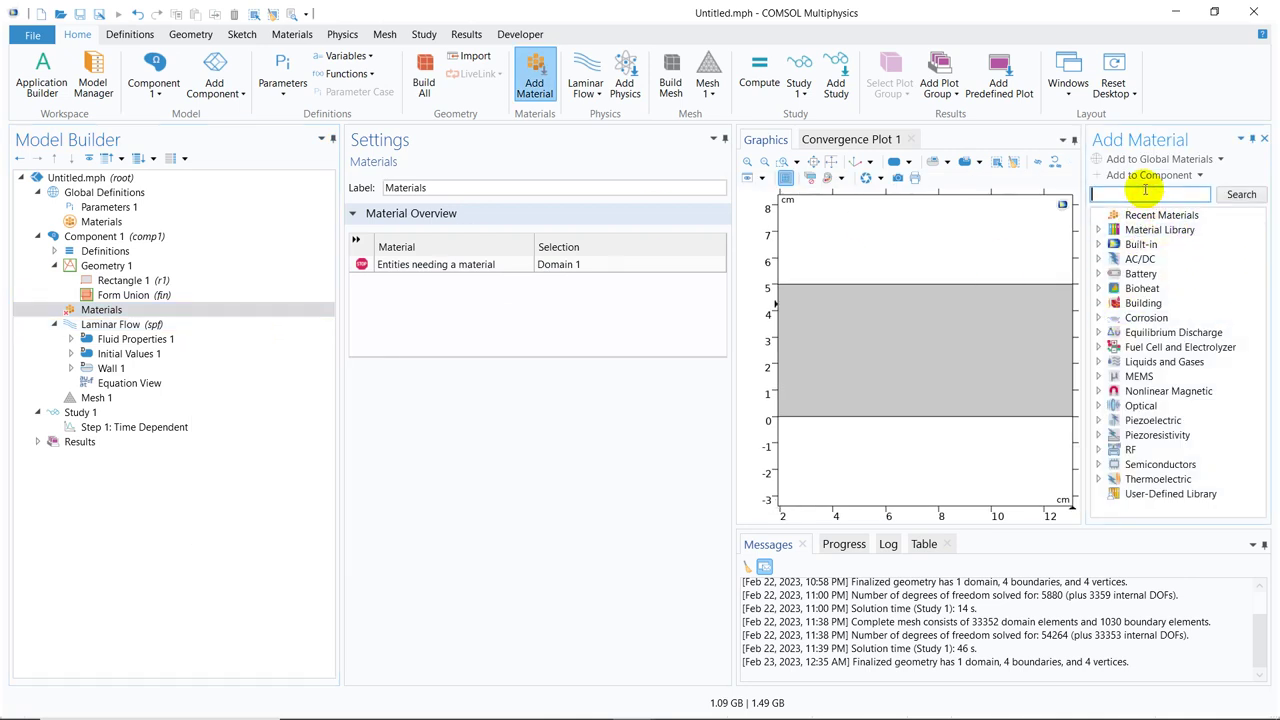
type("water")
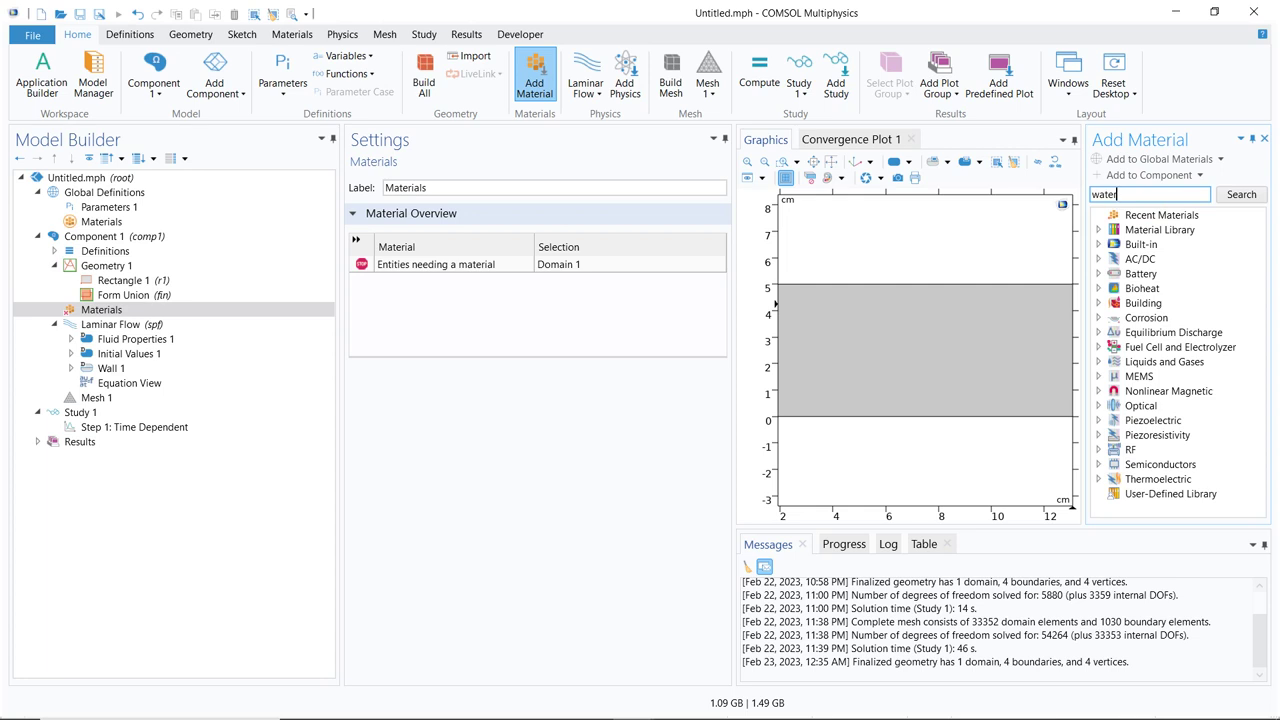
key("Return")
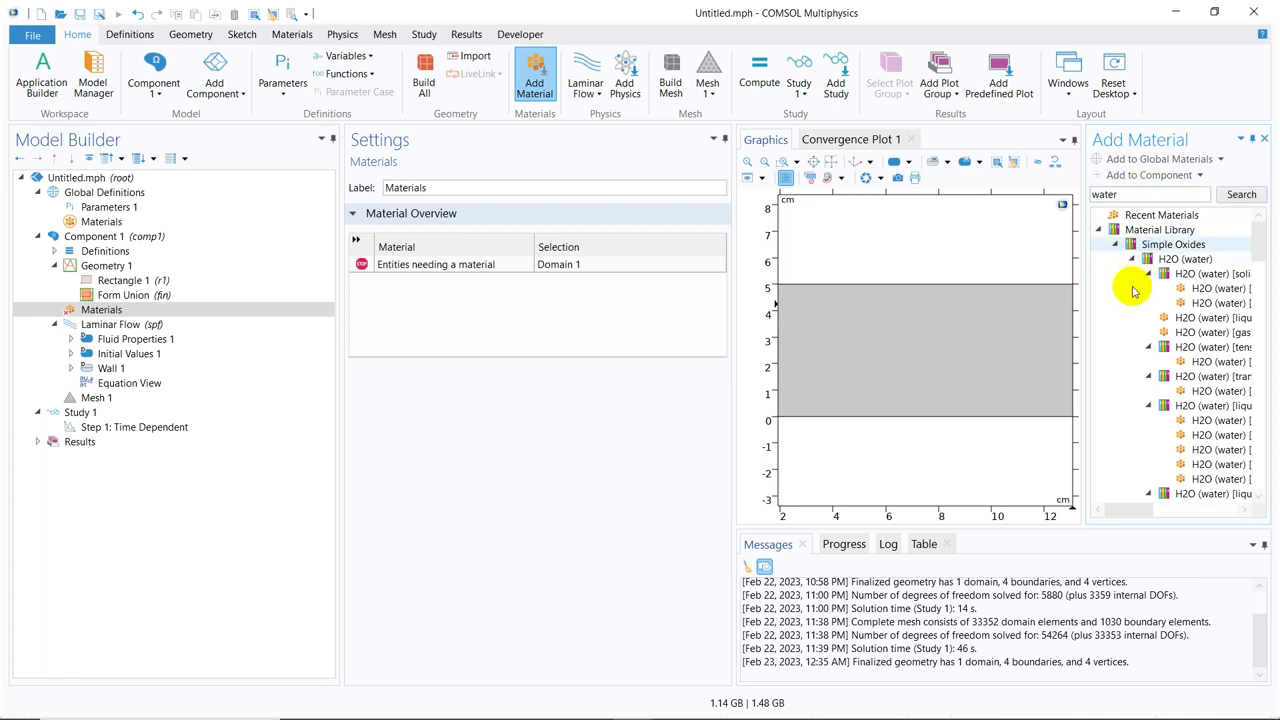
left_click(1204, 319)
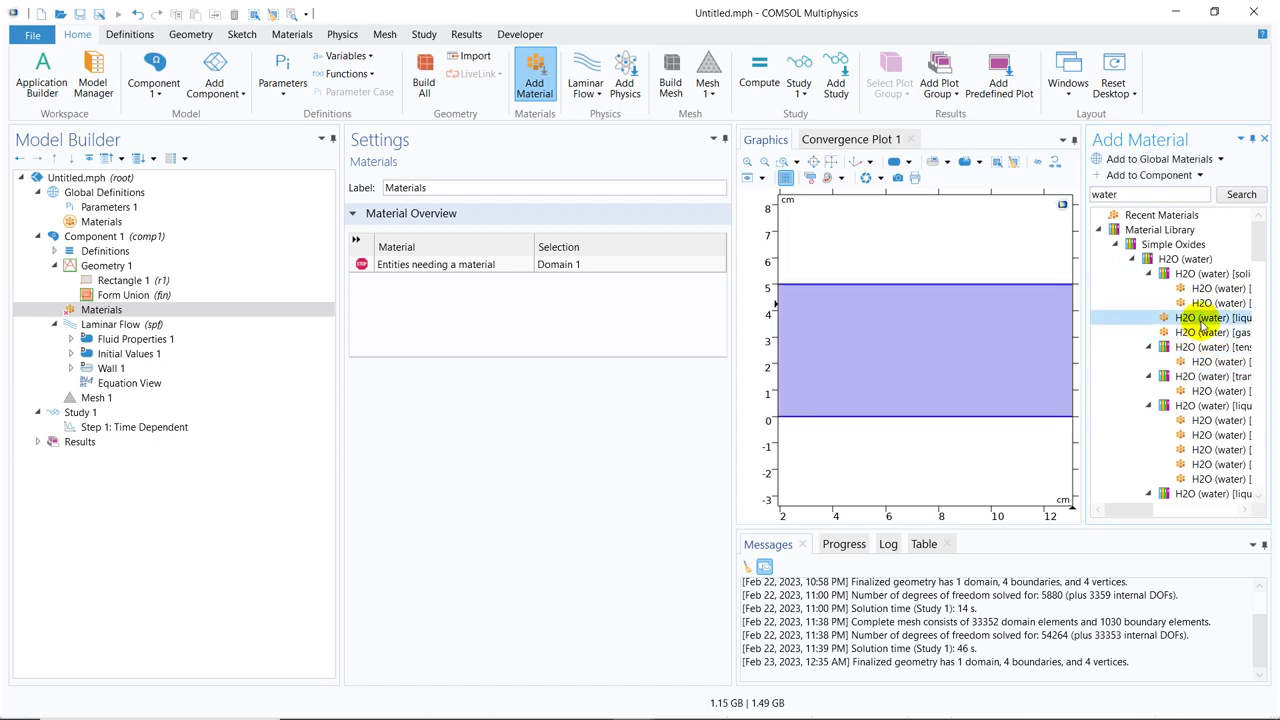
double_click(1205, 322)
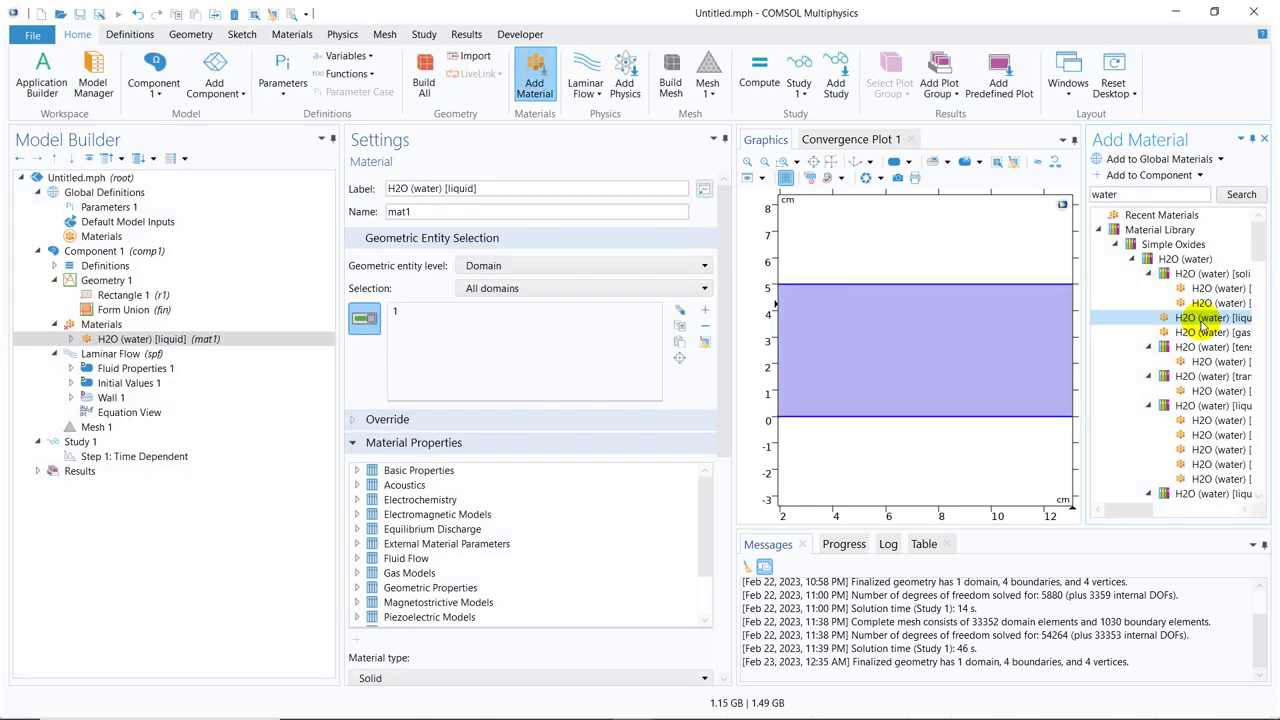
left_click(1266, 143)
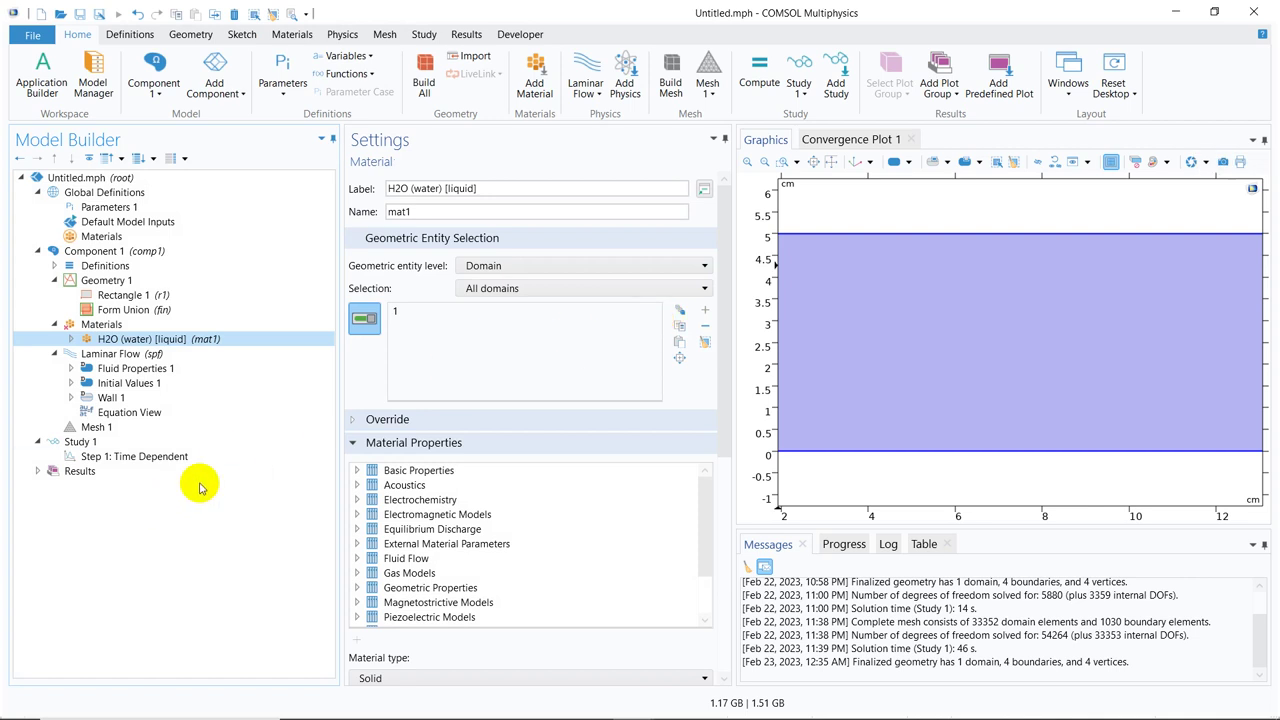
- Fit the channel in view, then show the Laminar Flow equations and Physical Model options
left_click(833, 162)
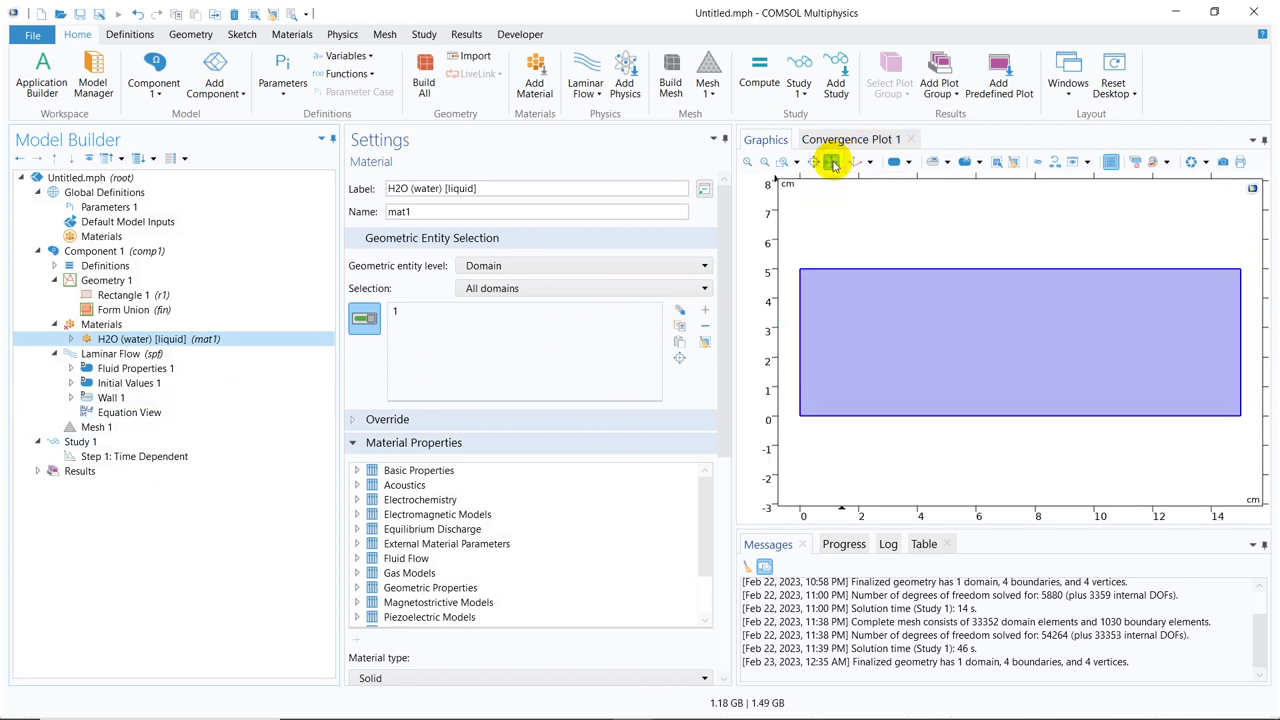
left_click(114, 355)
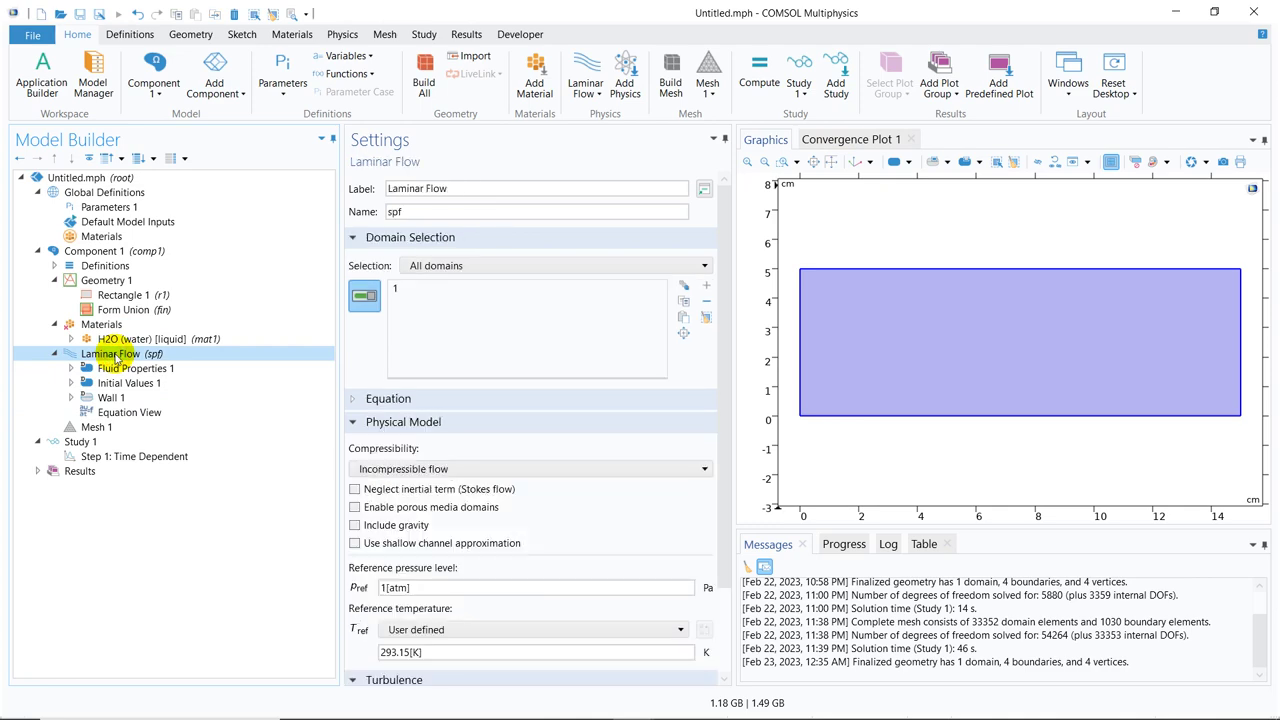
left_click(356, 401)
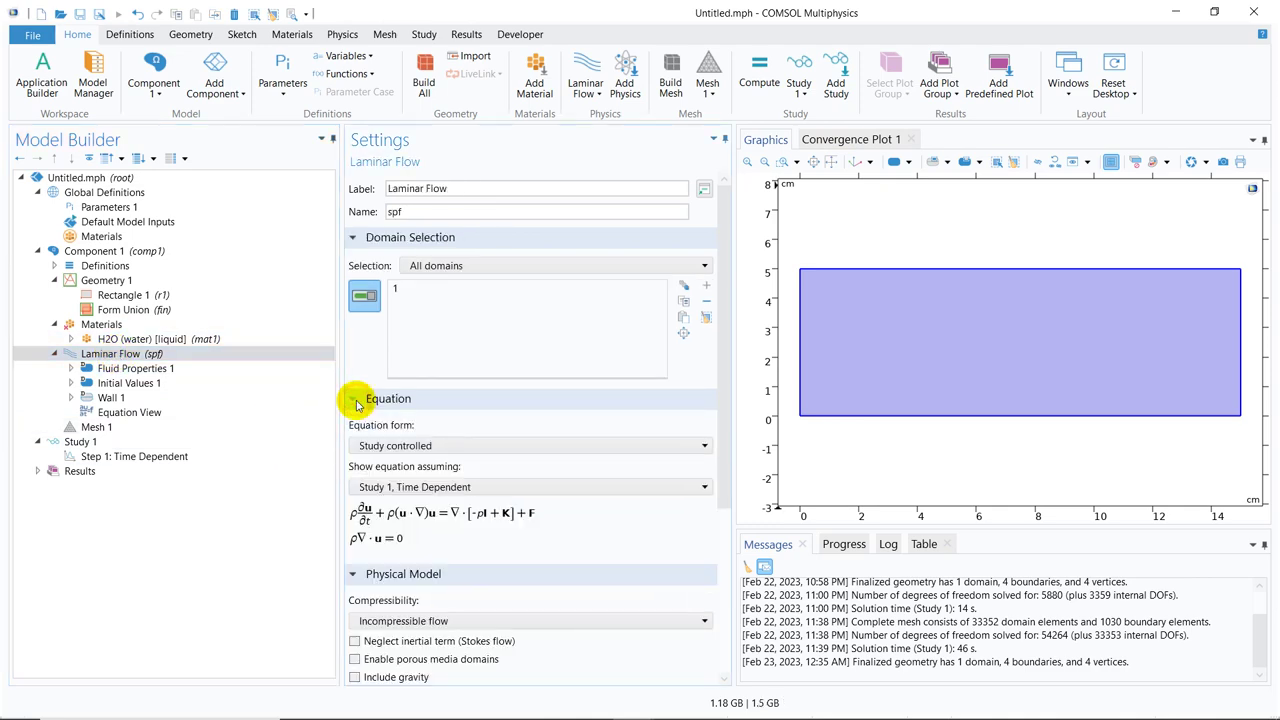
scroll(728, 220, "down", 3)
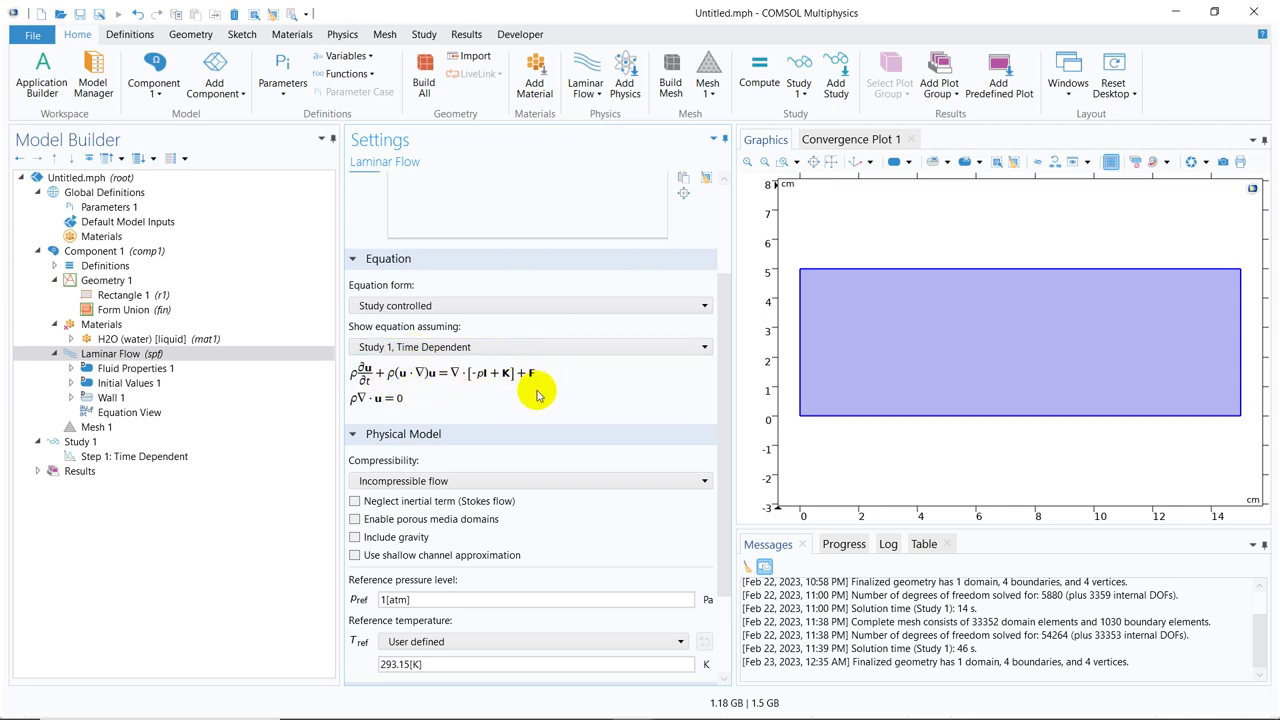
left_click_drag(730, 333, 728, 430)
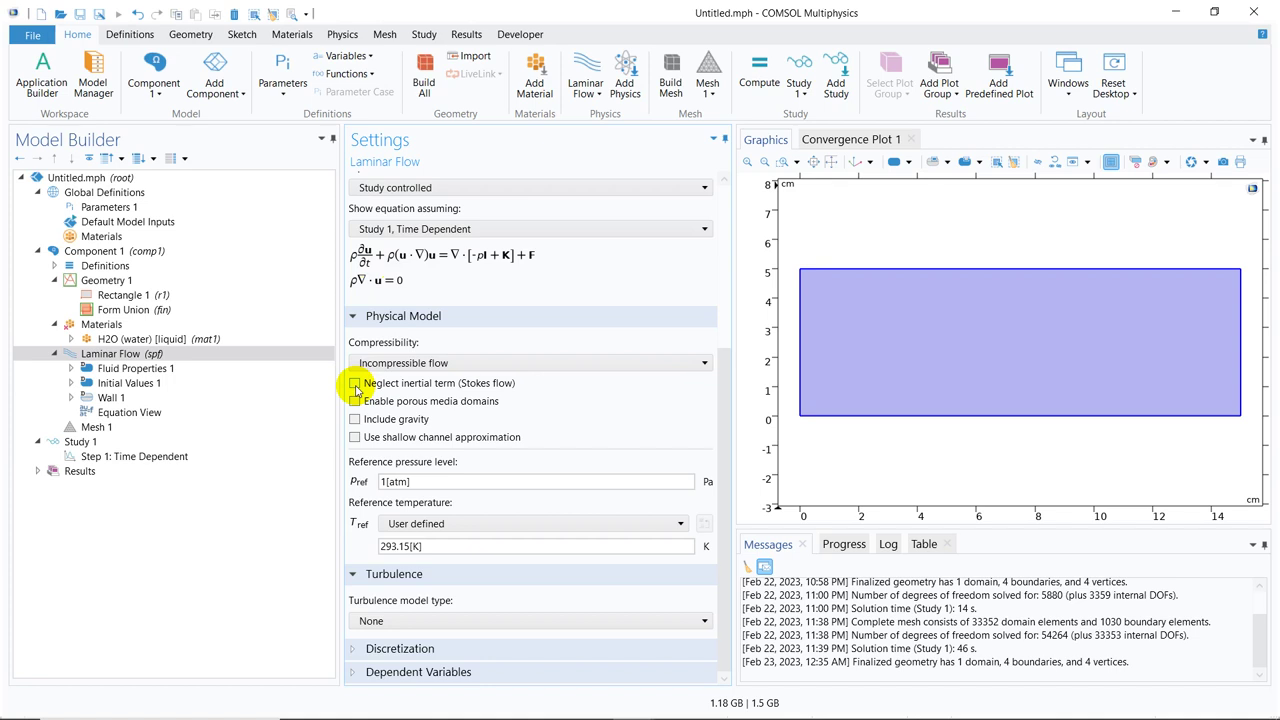
- Turn on Include gravity in the Laminar Flow physical model, leaving the inertial term enabled
left_click(355, 384)
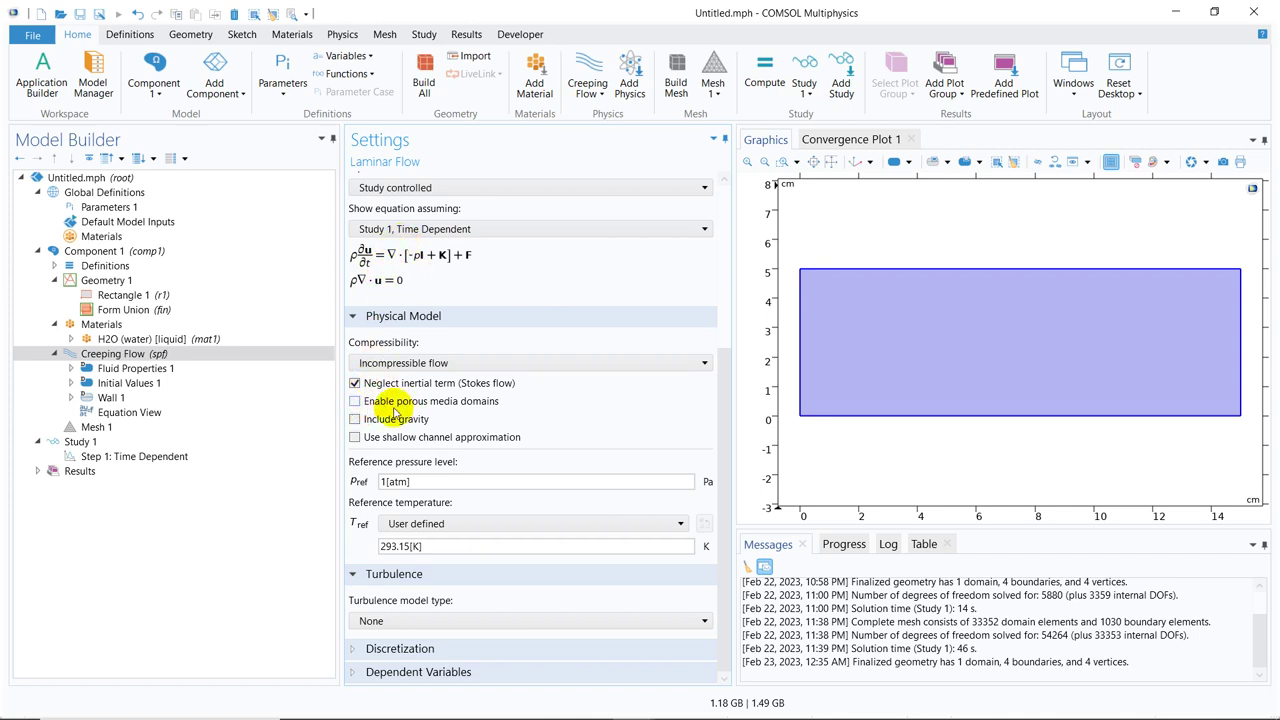
left_click(356, 420)
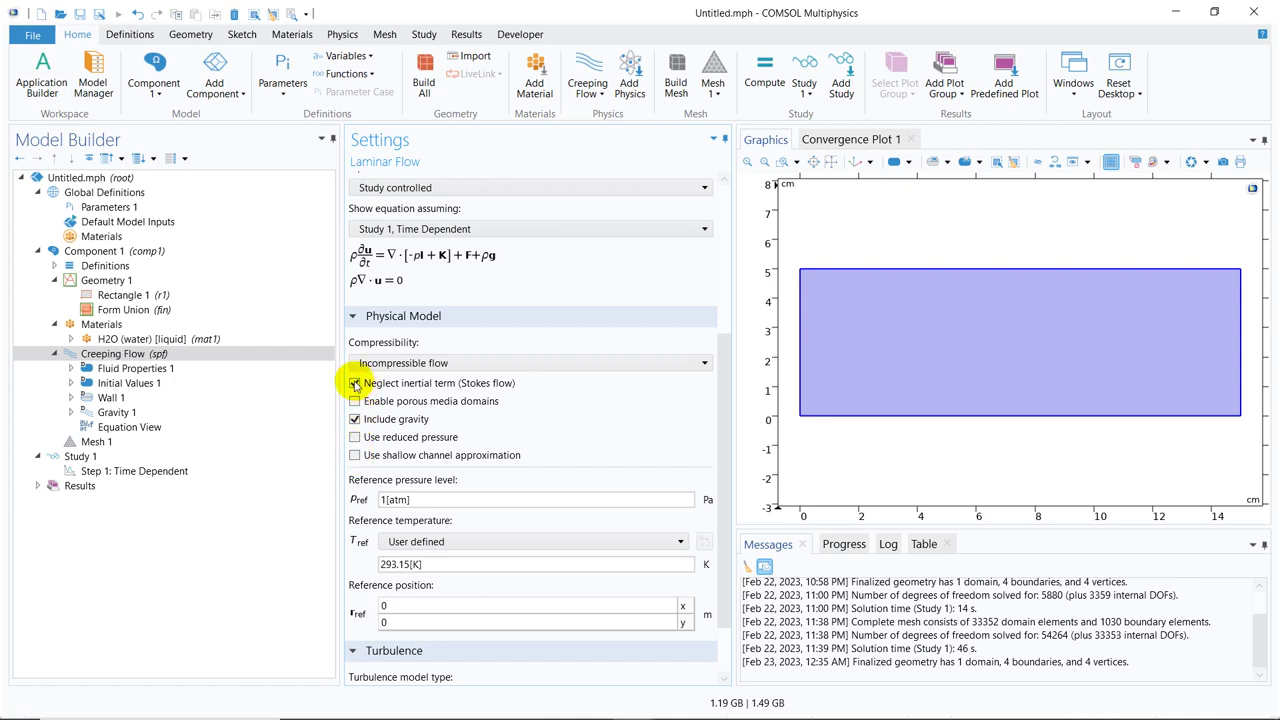
left_click(355, 383)
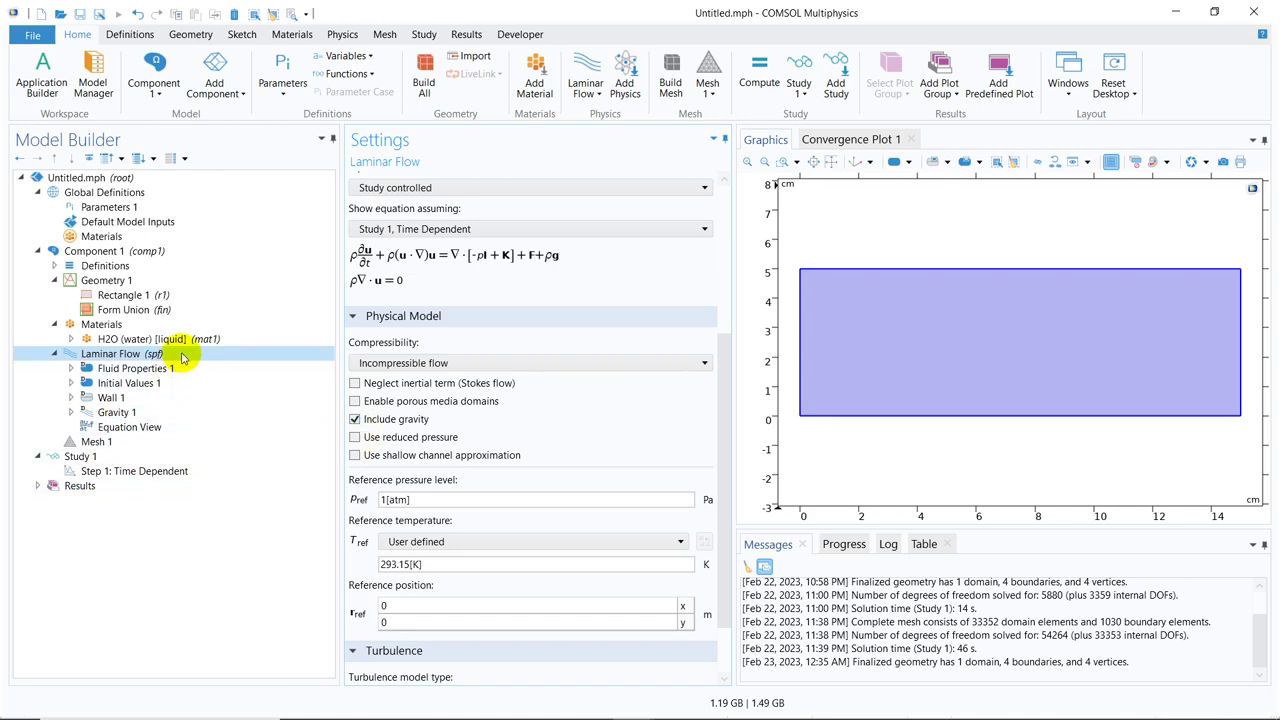
- Add an Inlet on boundary 1, the left edge, with a 10 Pa pressure condition
right_click(177, 350)
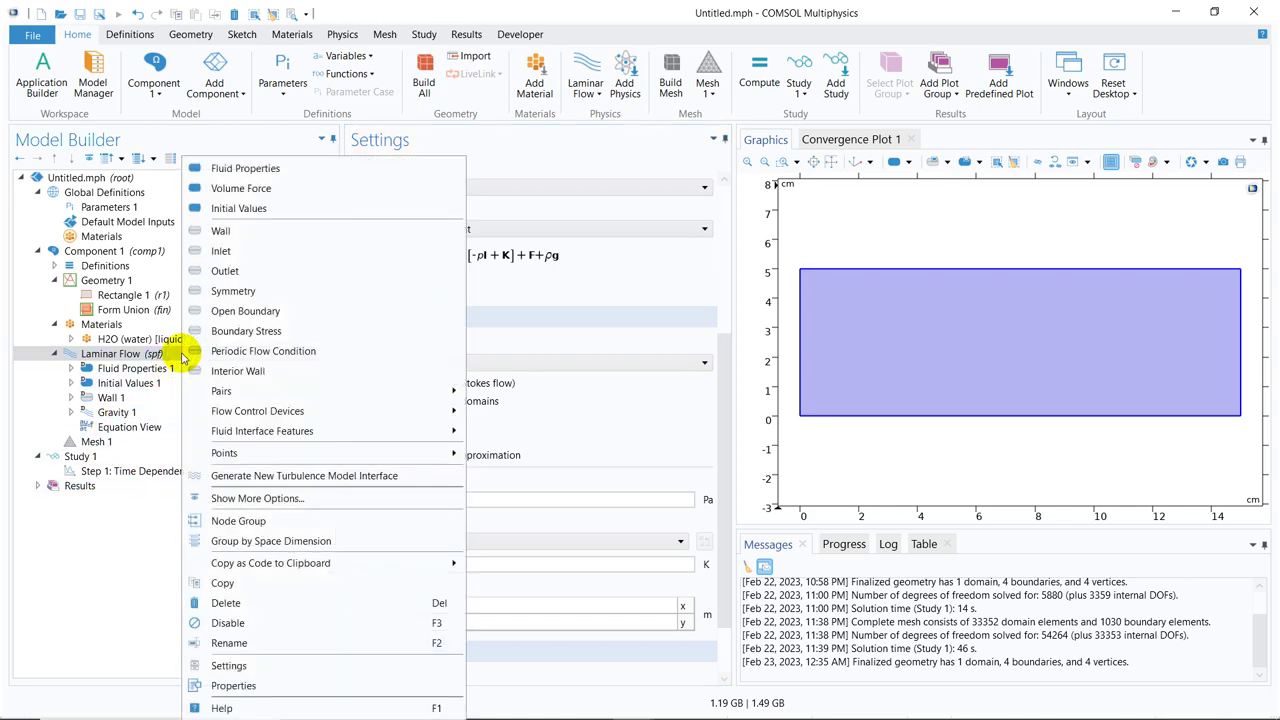
left_click(253, 248)
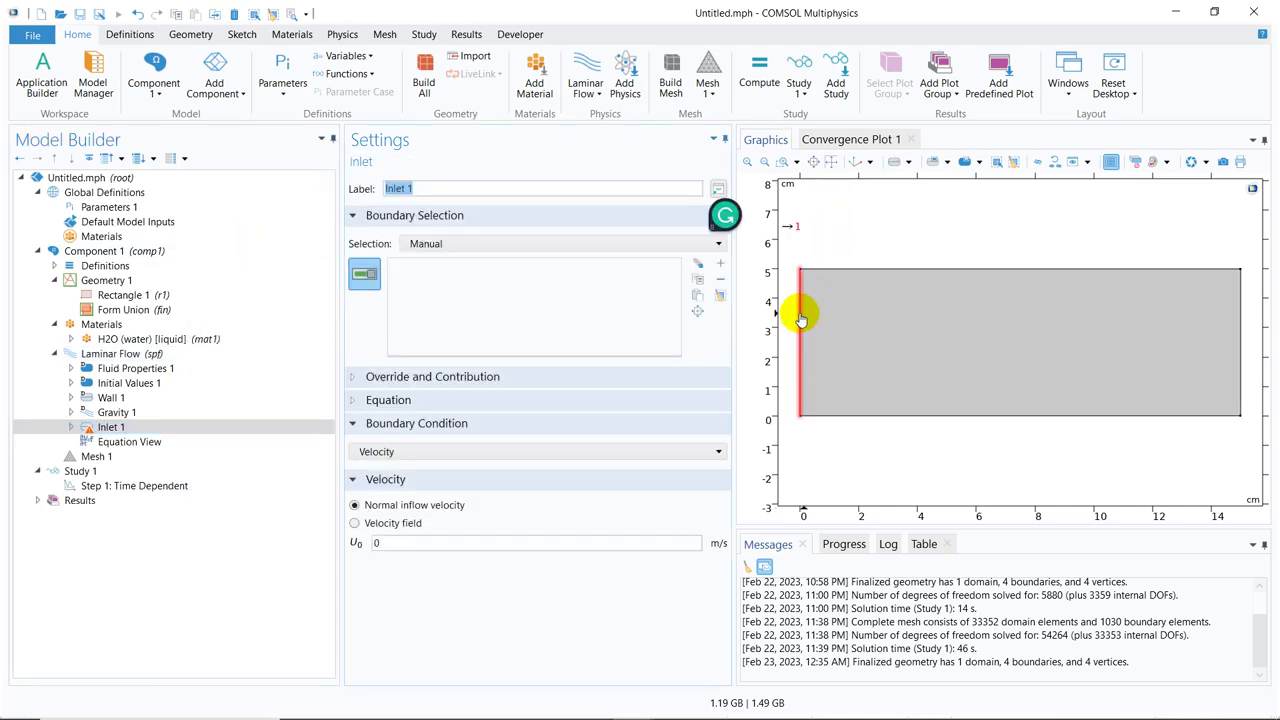
left_click(801, 310)
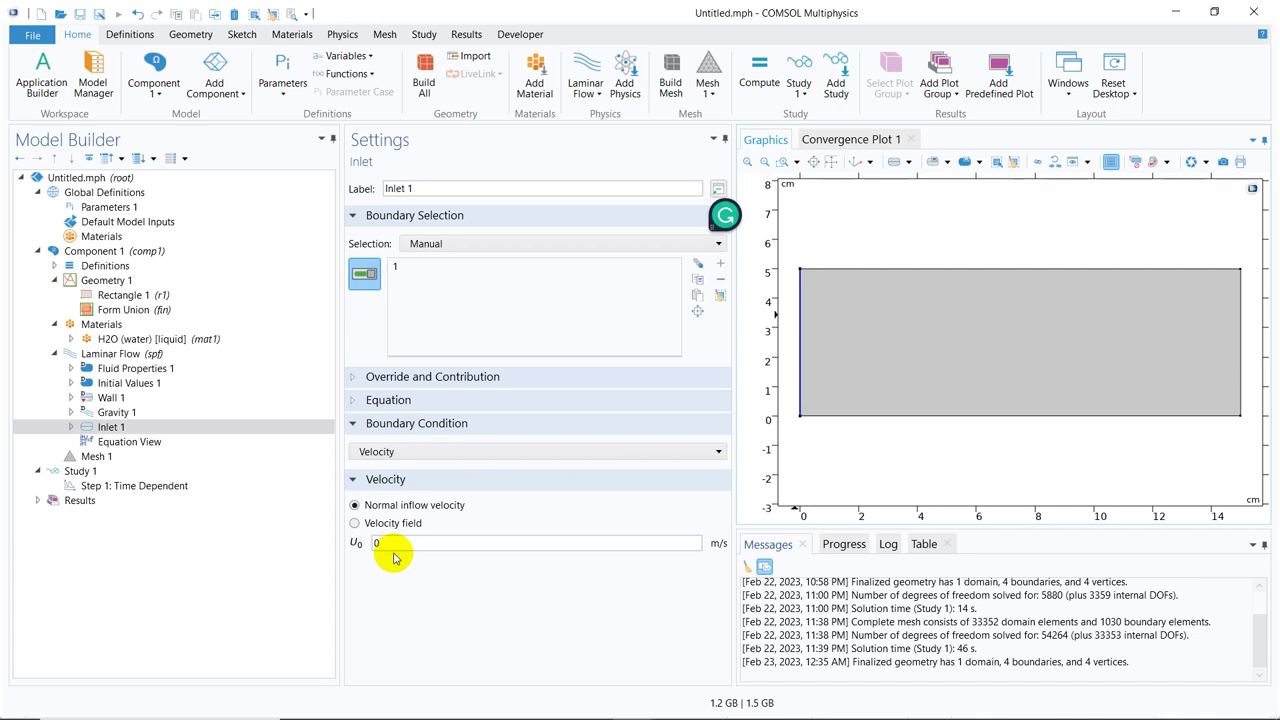
left_click(438, 456)
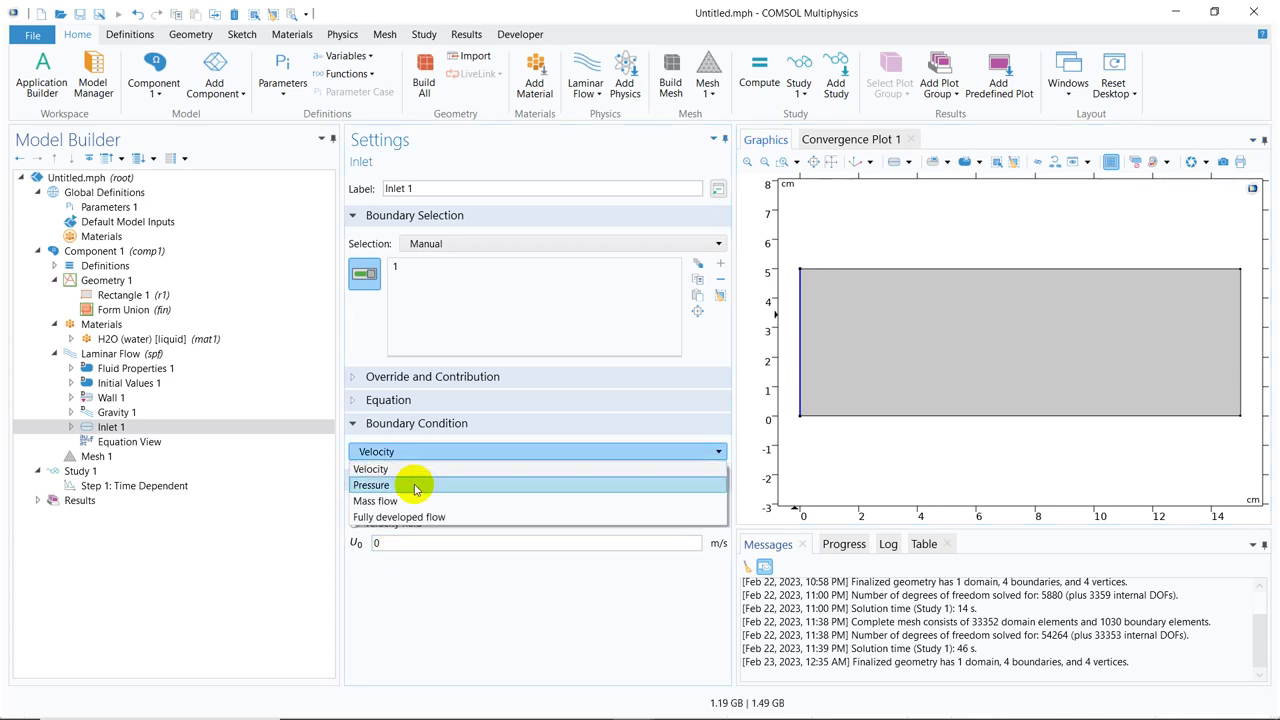
left_click(409, 485)
left_click(389, 548)
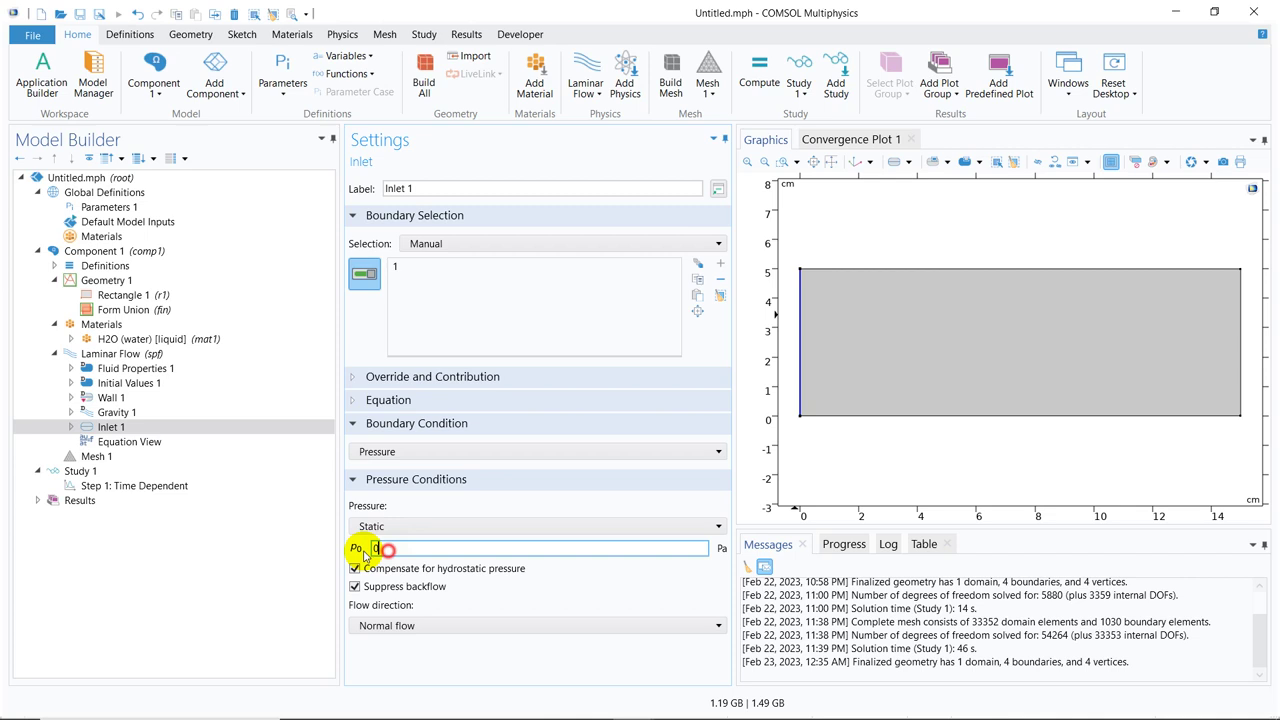
key("BackSpace")
type("1")
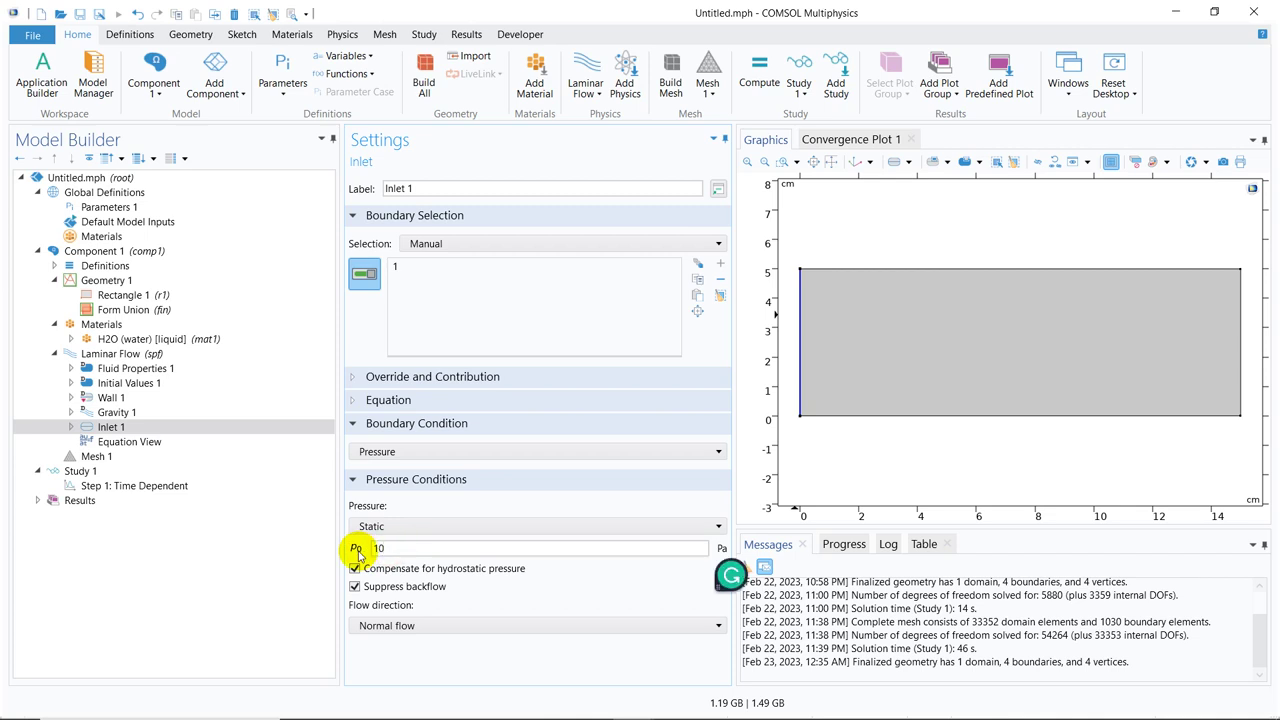
type("0")
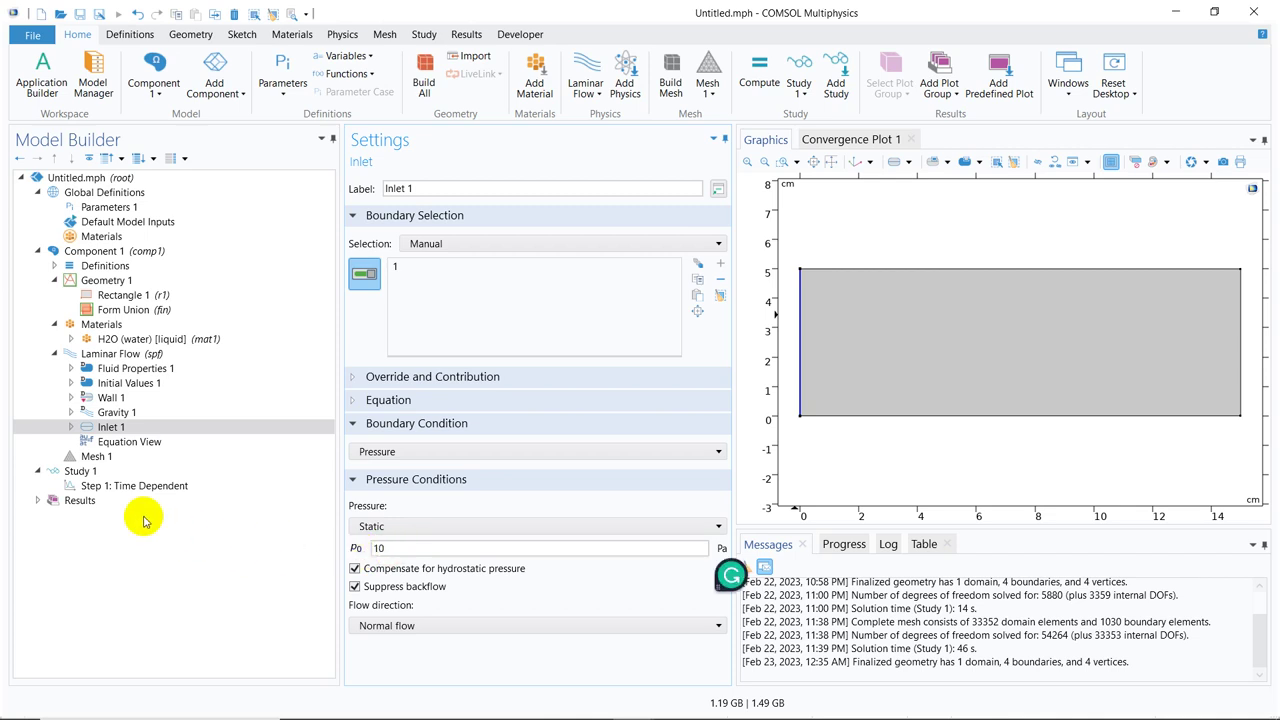
- Add an Outlet on boundary 4, the right edge, keeping static pressure at 0 Pa
left_click(153, 356)
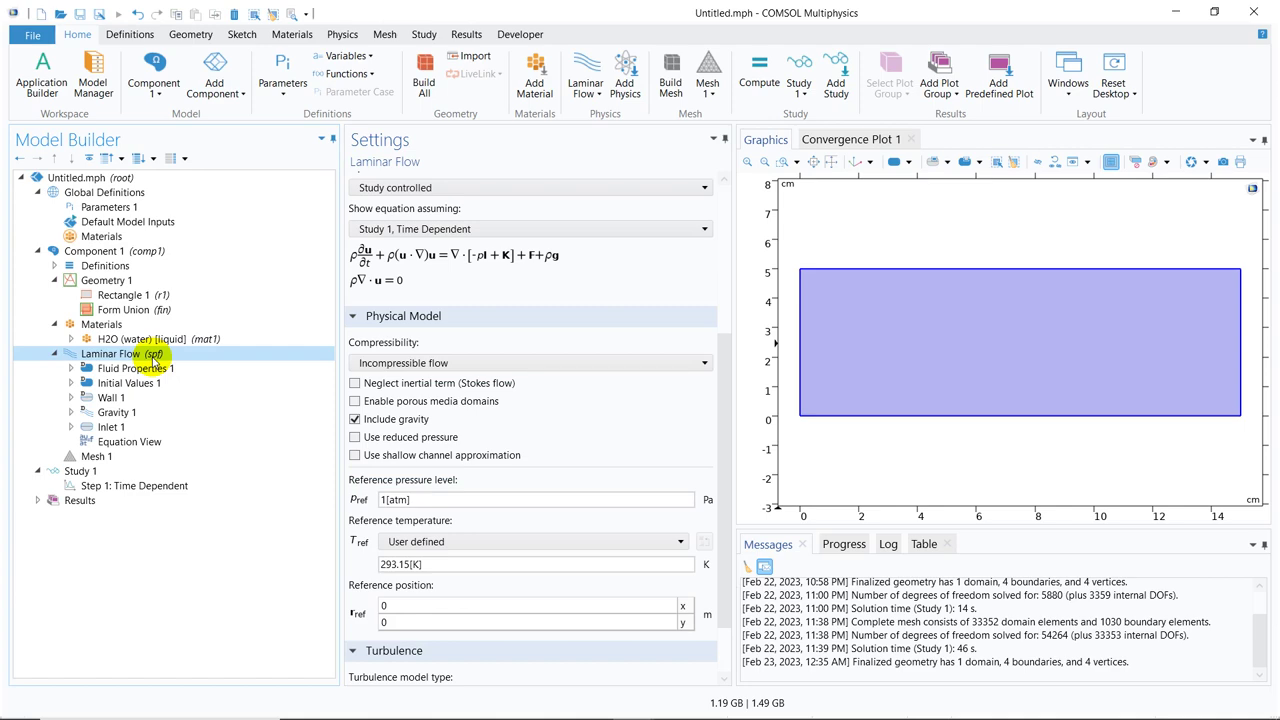
right_click(155, 356)
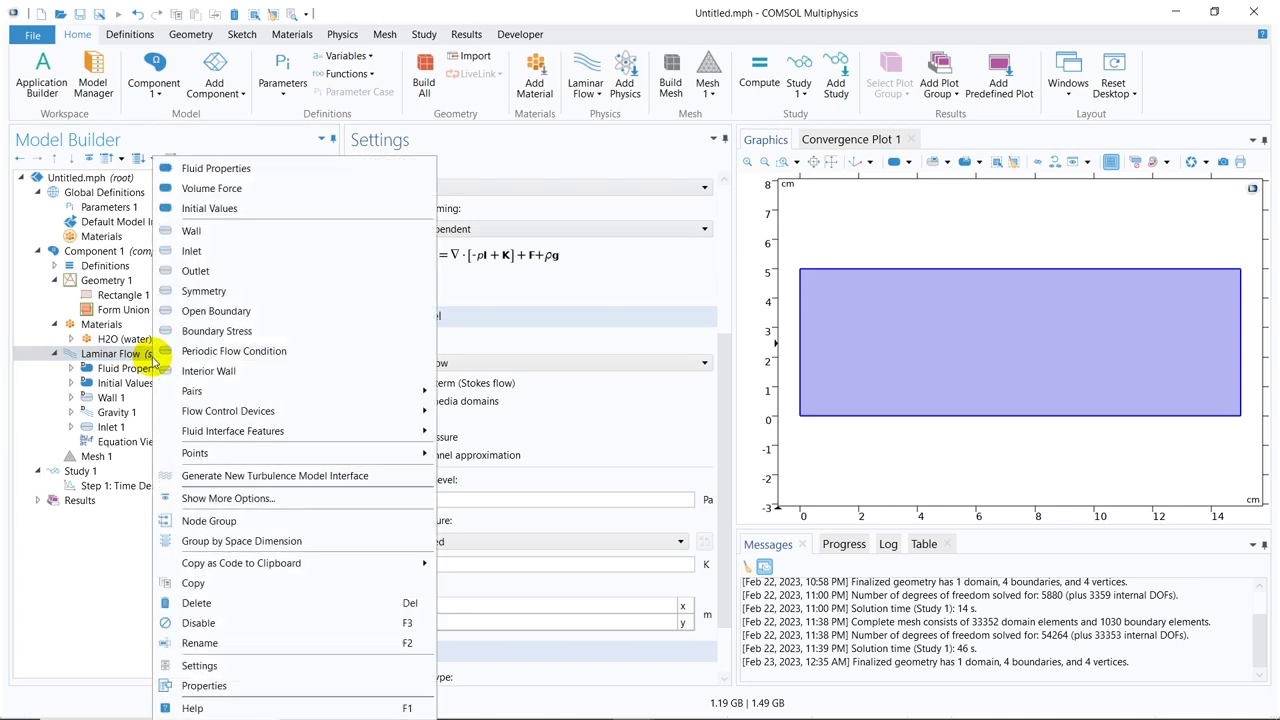
left_click(208, 272)
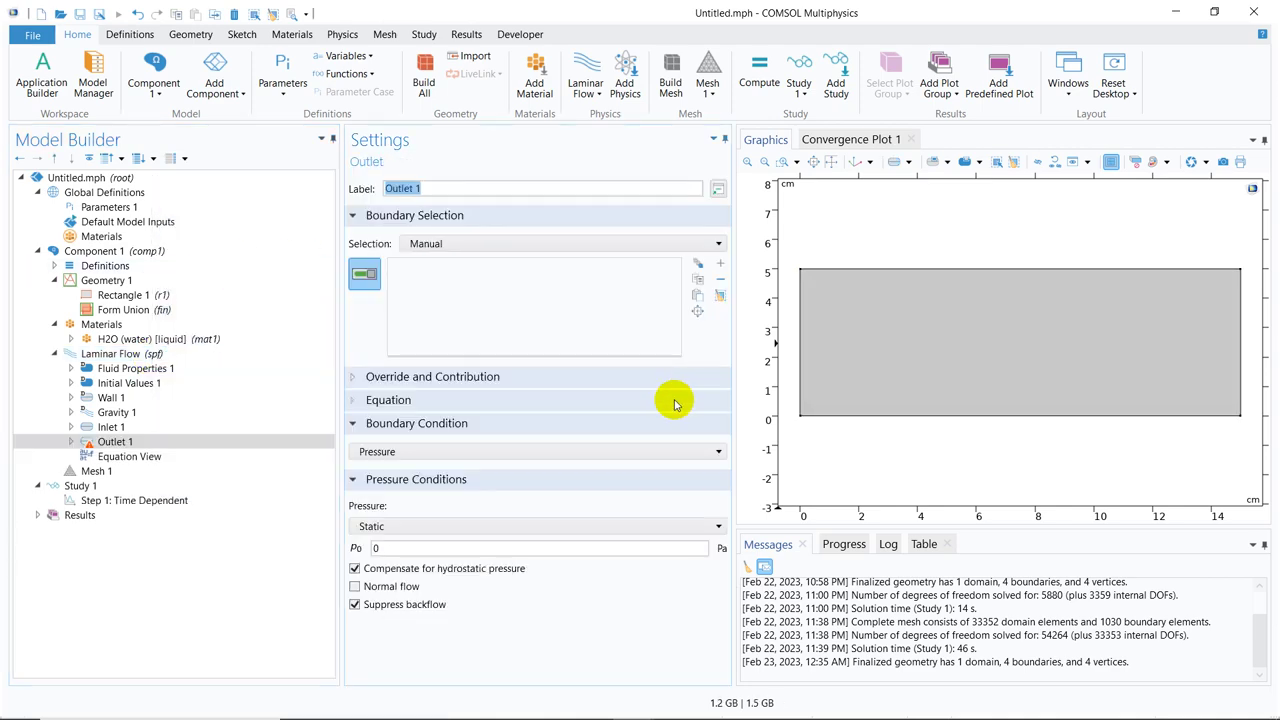
left_click(1241, 313)
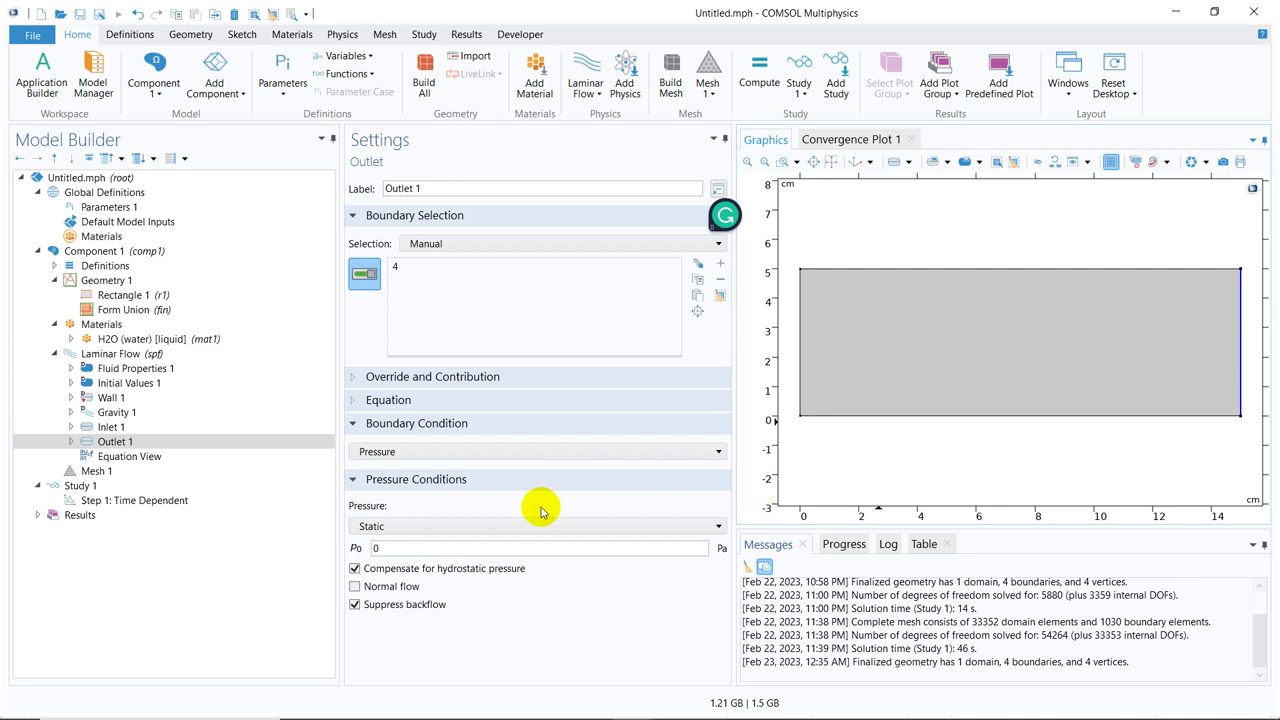
left_click(400, 547)
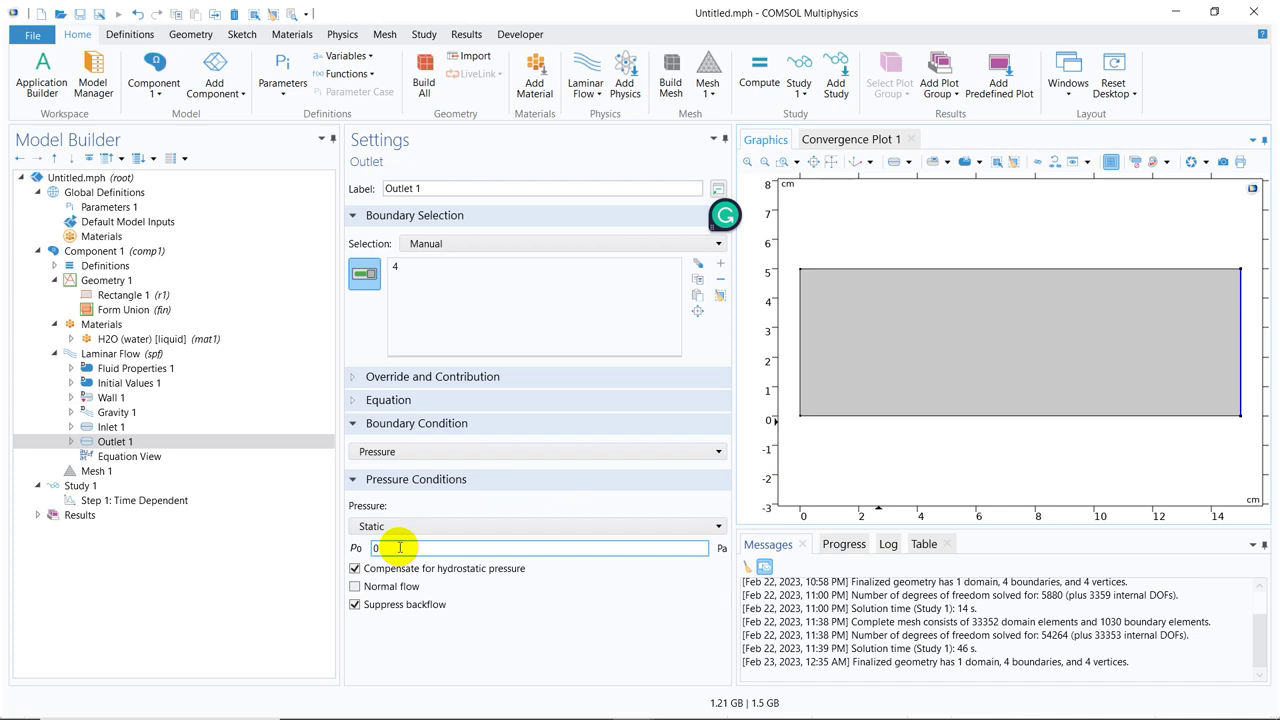
- Review the Wall 1 settings and keep the wall condition as No slip
left_click(146, 397)
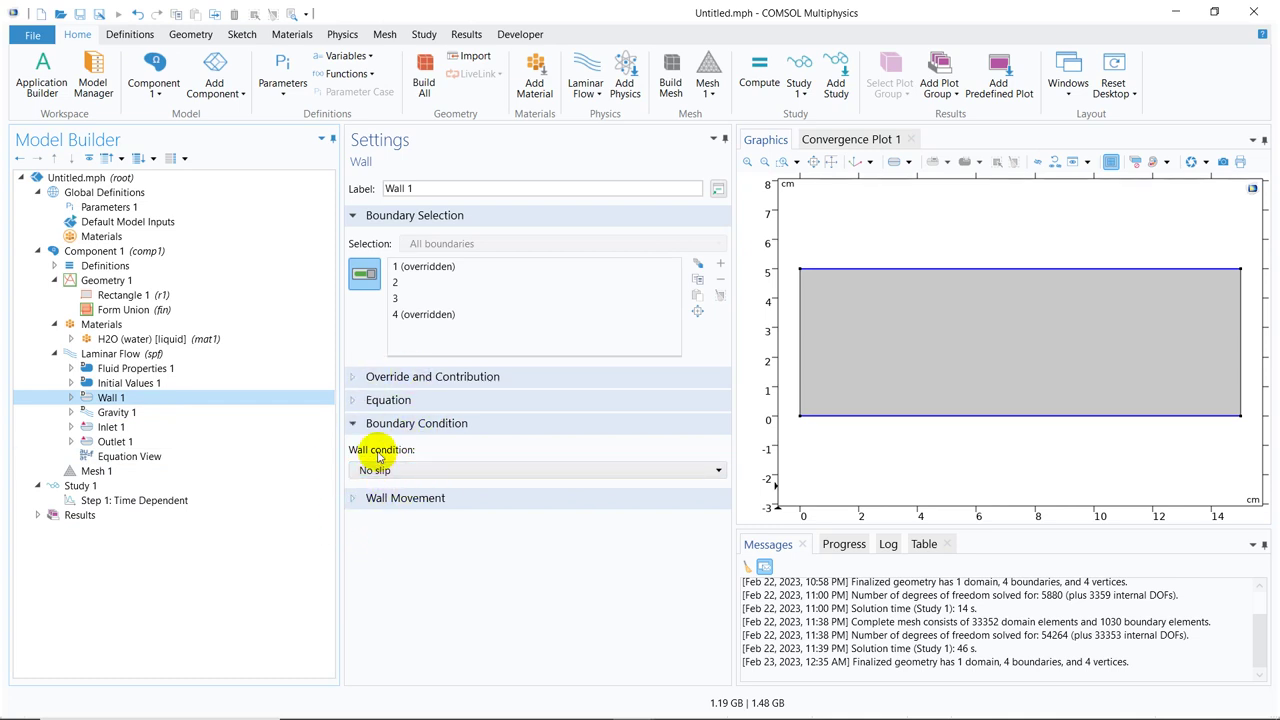
left_click(468, 470)
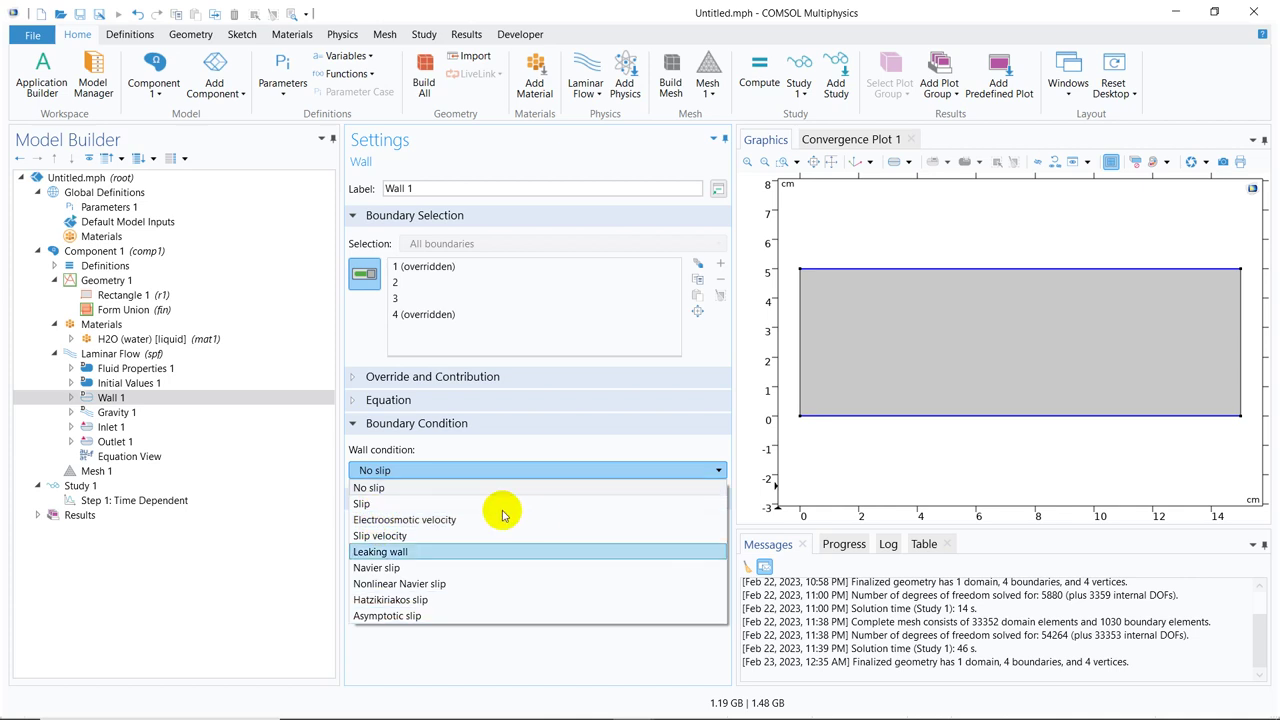
left_click(400, 489)
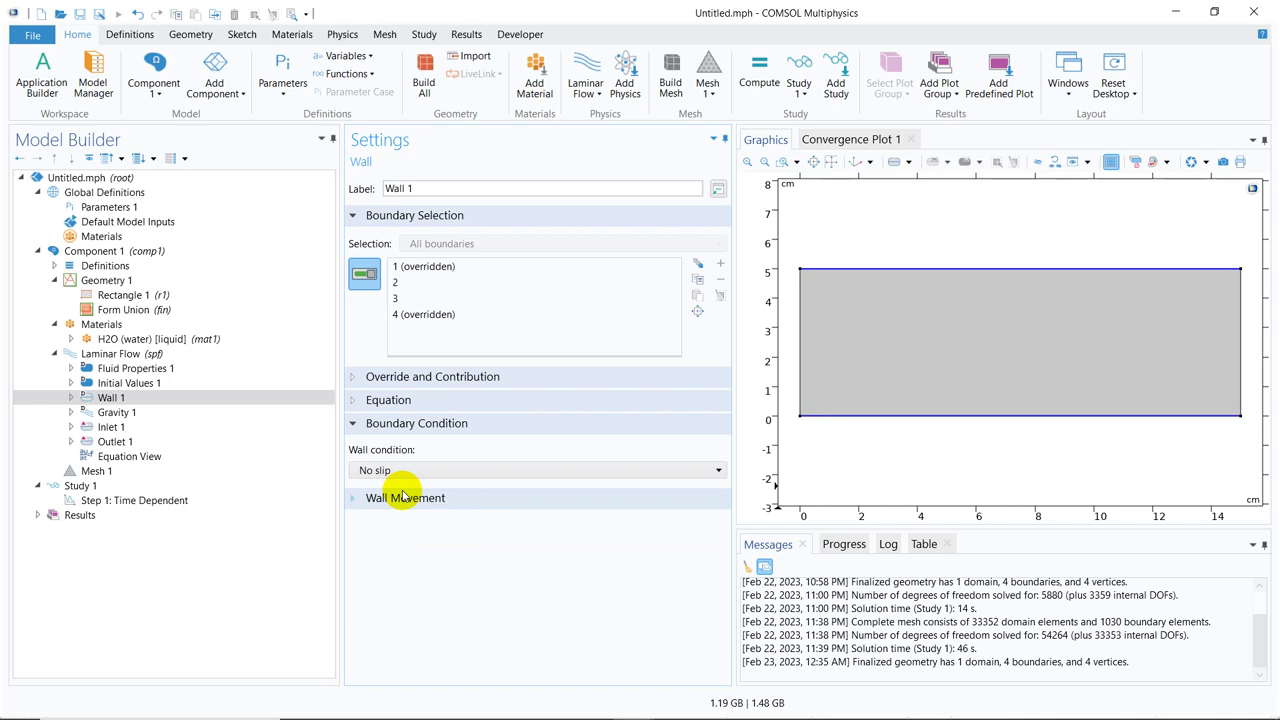
- Build a Fine mesh of the channel, then select Step 1: Time Dependent
left_click(100, 472)
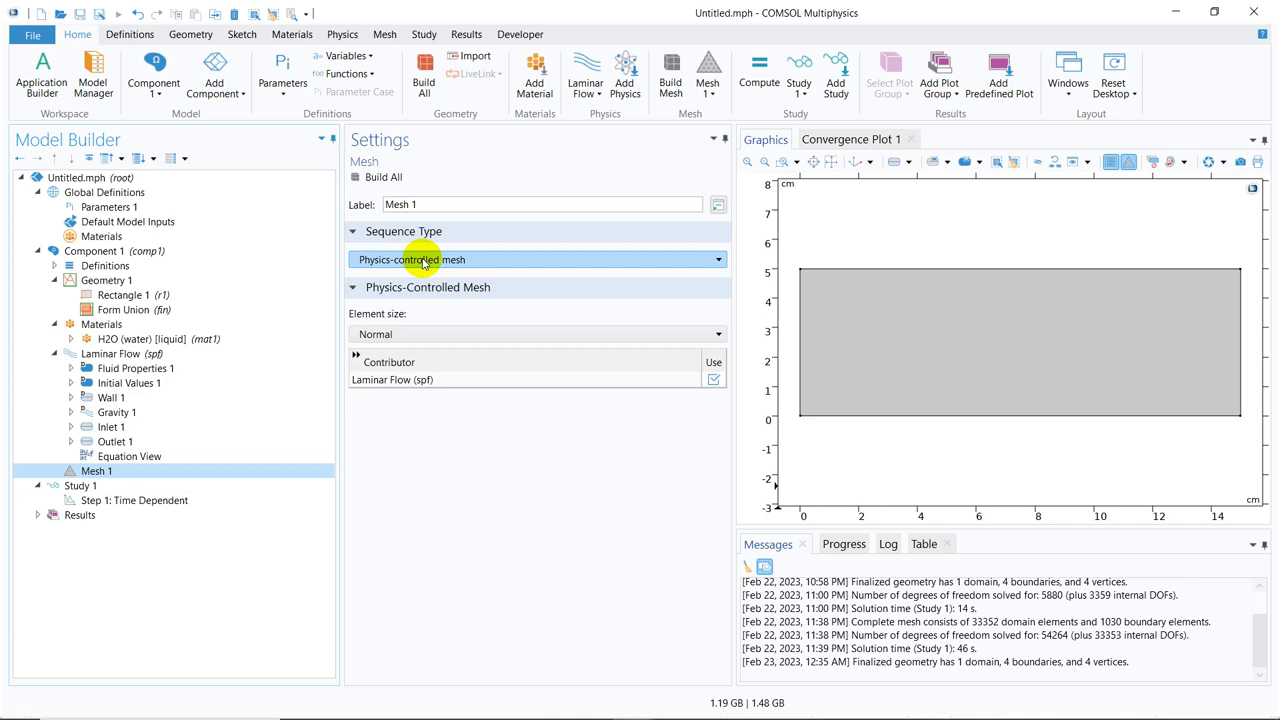
left_click(380, 335)
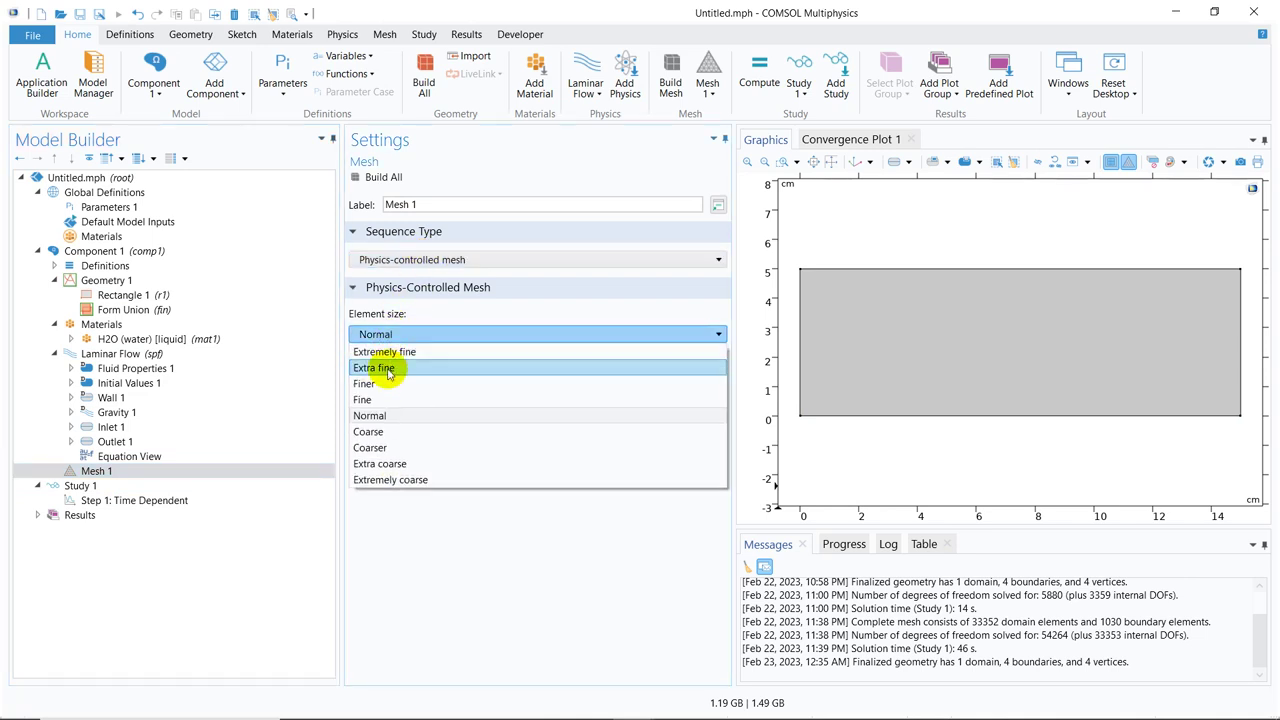
left_click(366, 400)
left_click(383, 177)
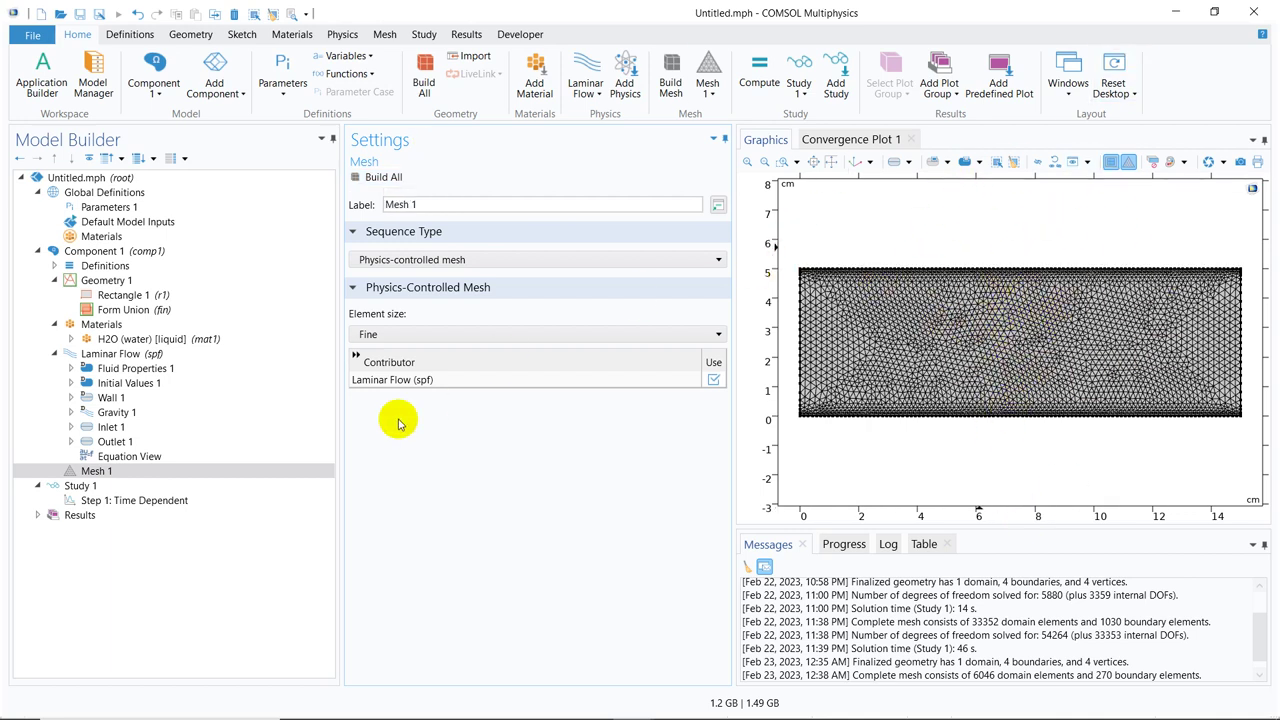
left_click(133, 503)
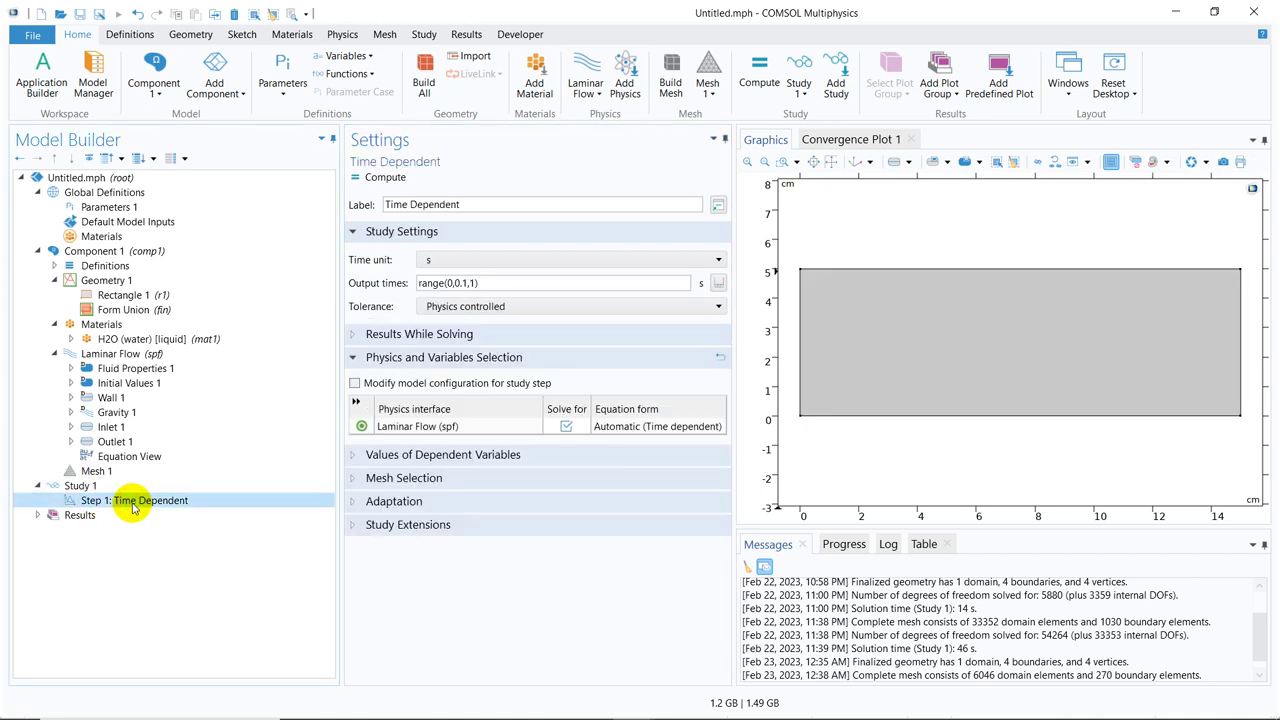
- Compute the Time Dependent study and monitor the solver log until Velocity (spf) appears
left_click(386, 178)
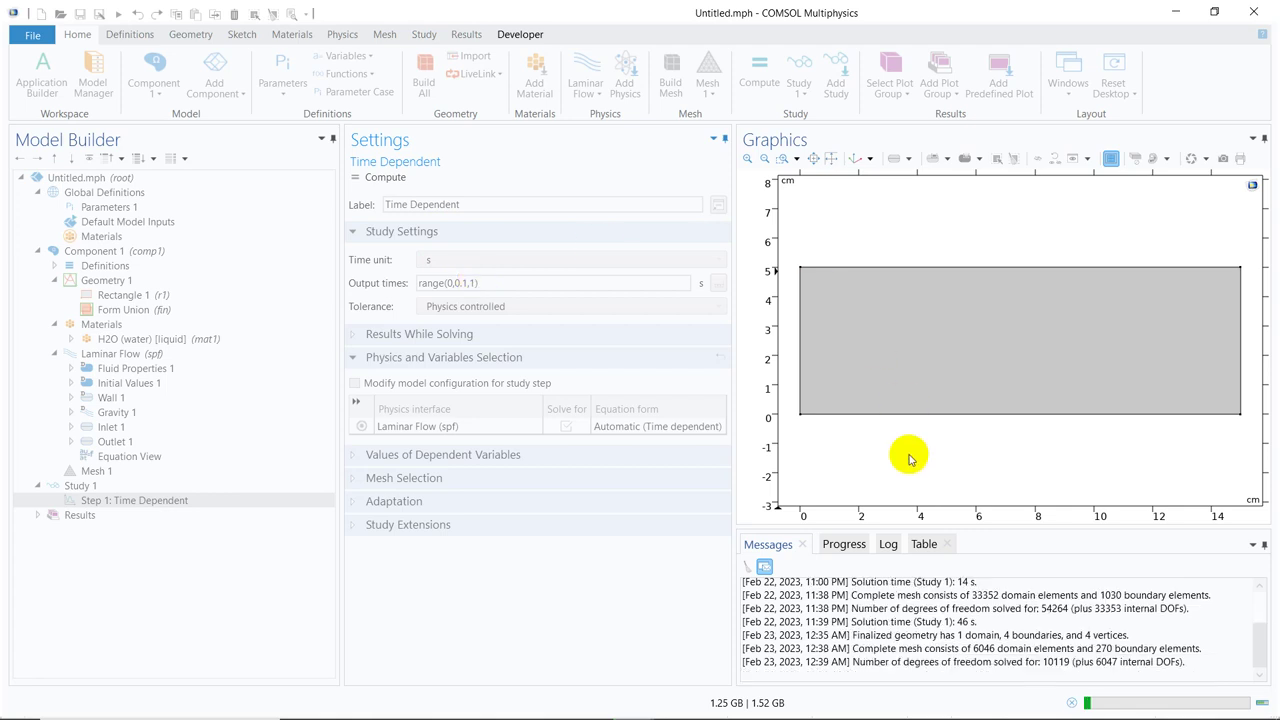
left_click(887, 546)
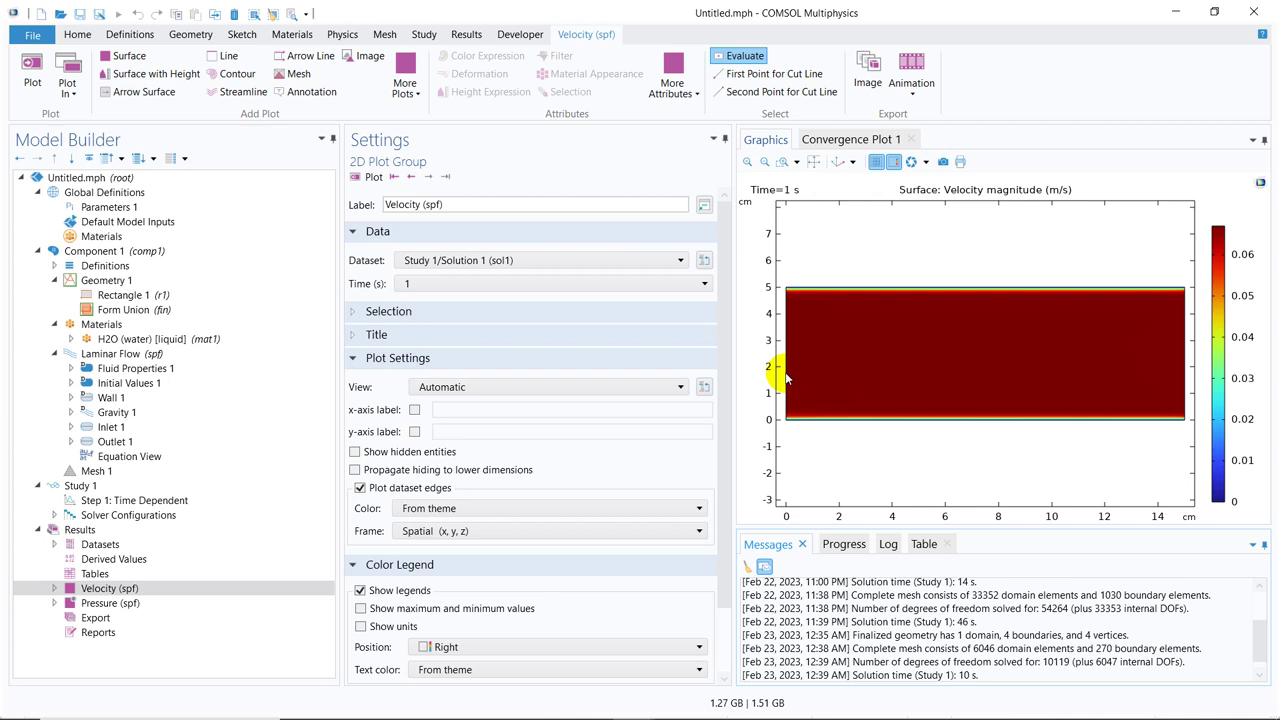
left_click(783, 161)
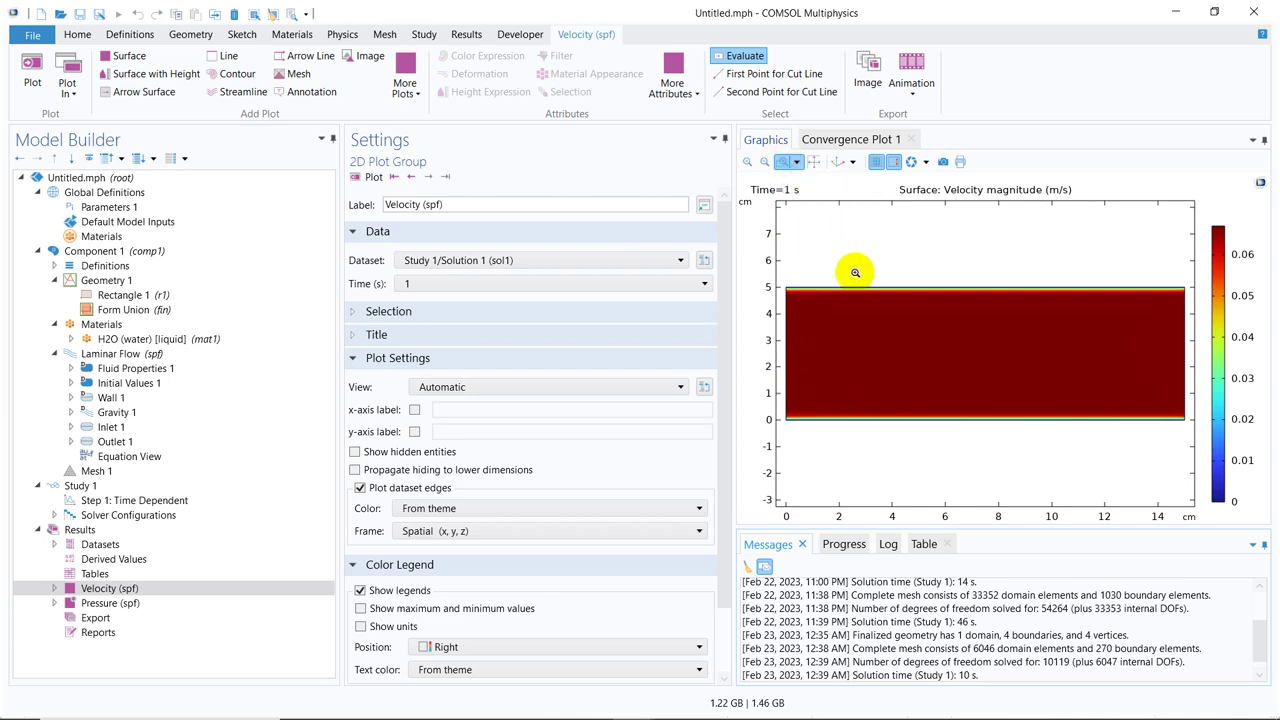
left_click_drag(852, 276, 897, 313)
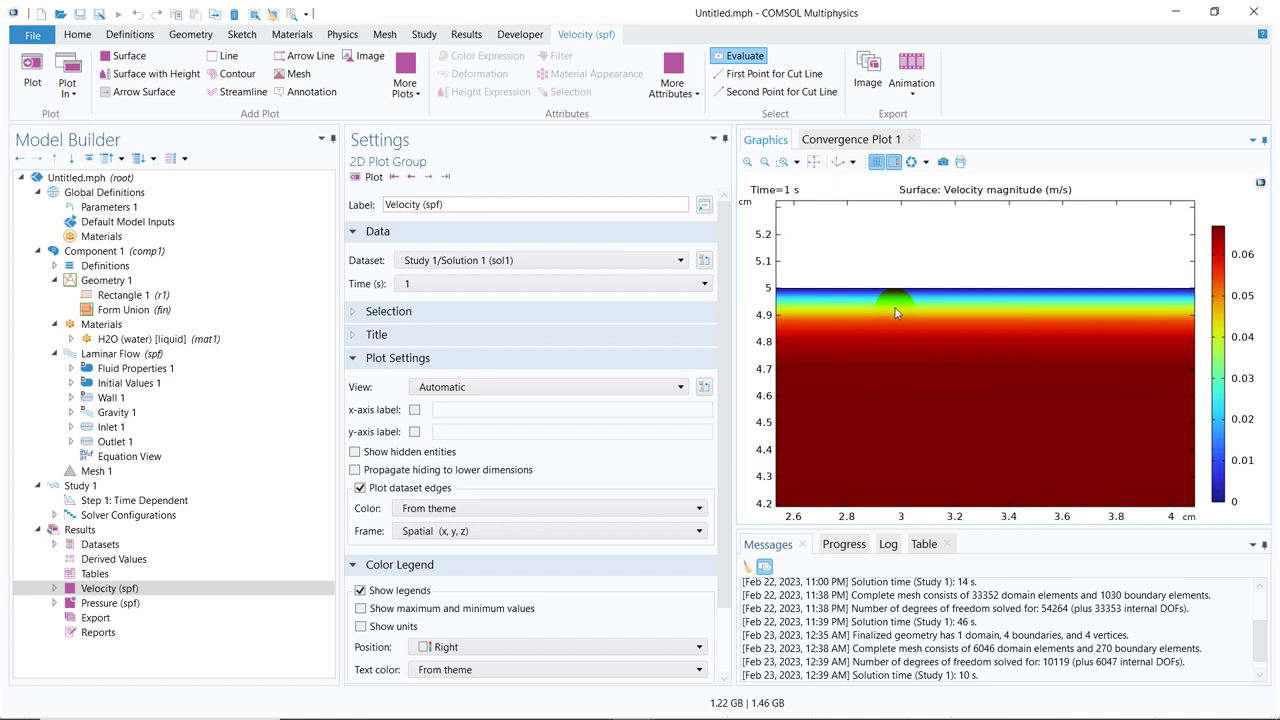
left_click(813, 162)
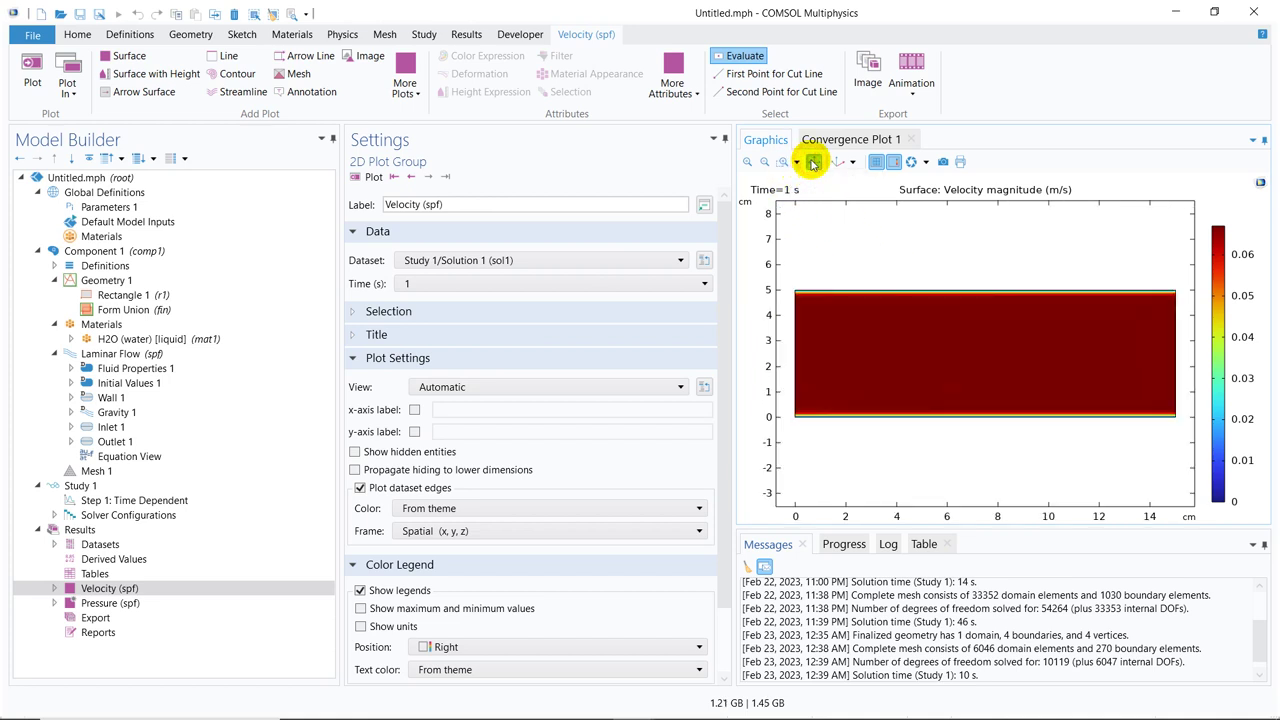
- Add a Cut Line 2D dataset under Results > Datasets
left_click(110, 545)
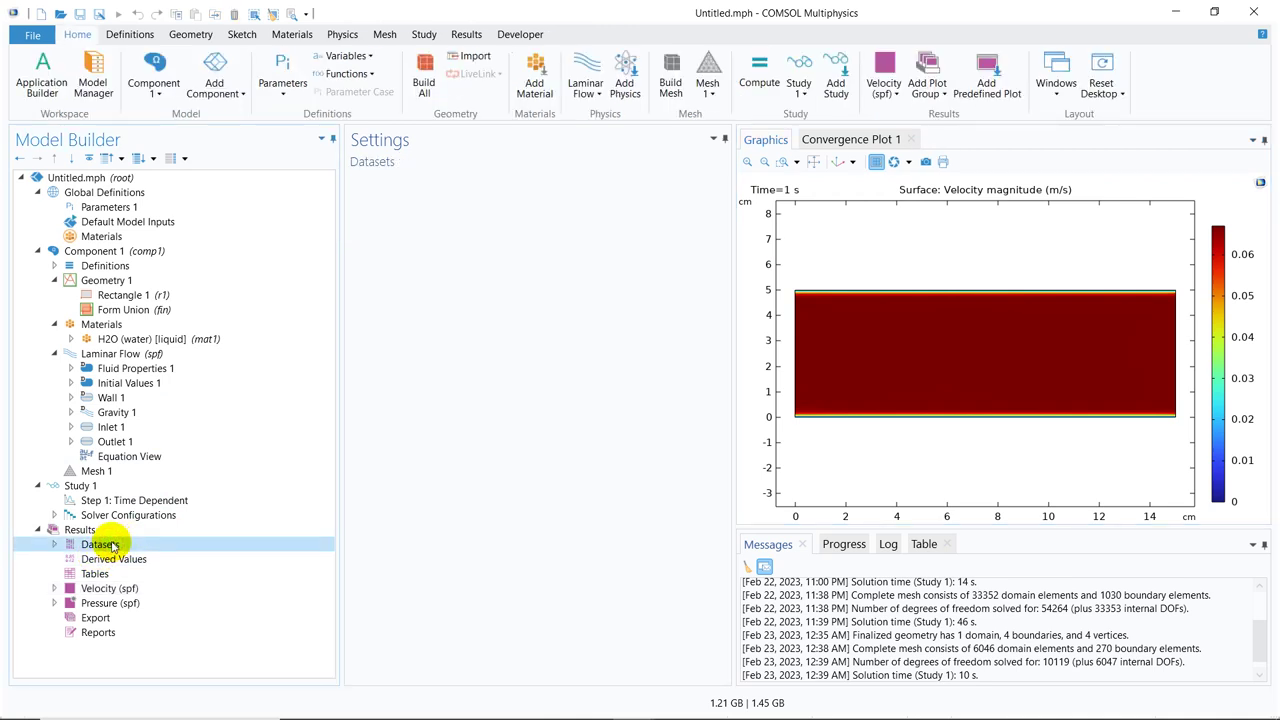
right_click(112, 545)
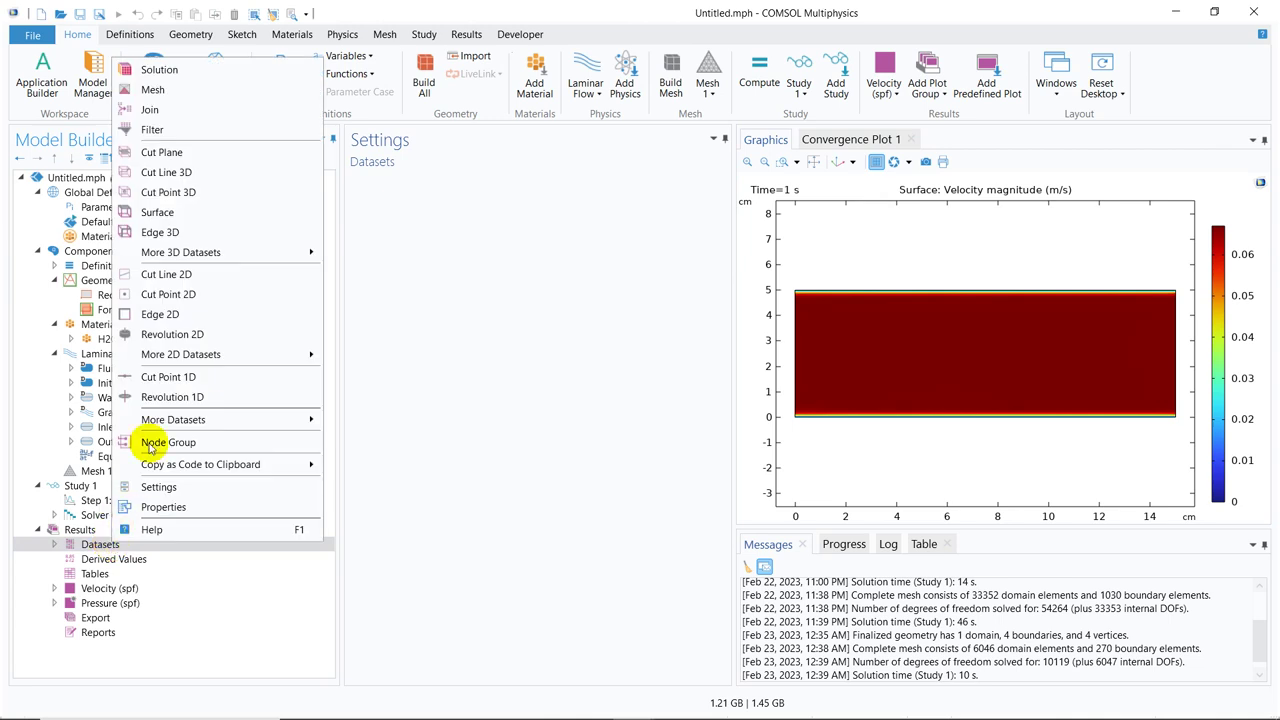
left_click(212, 275)
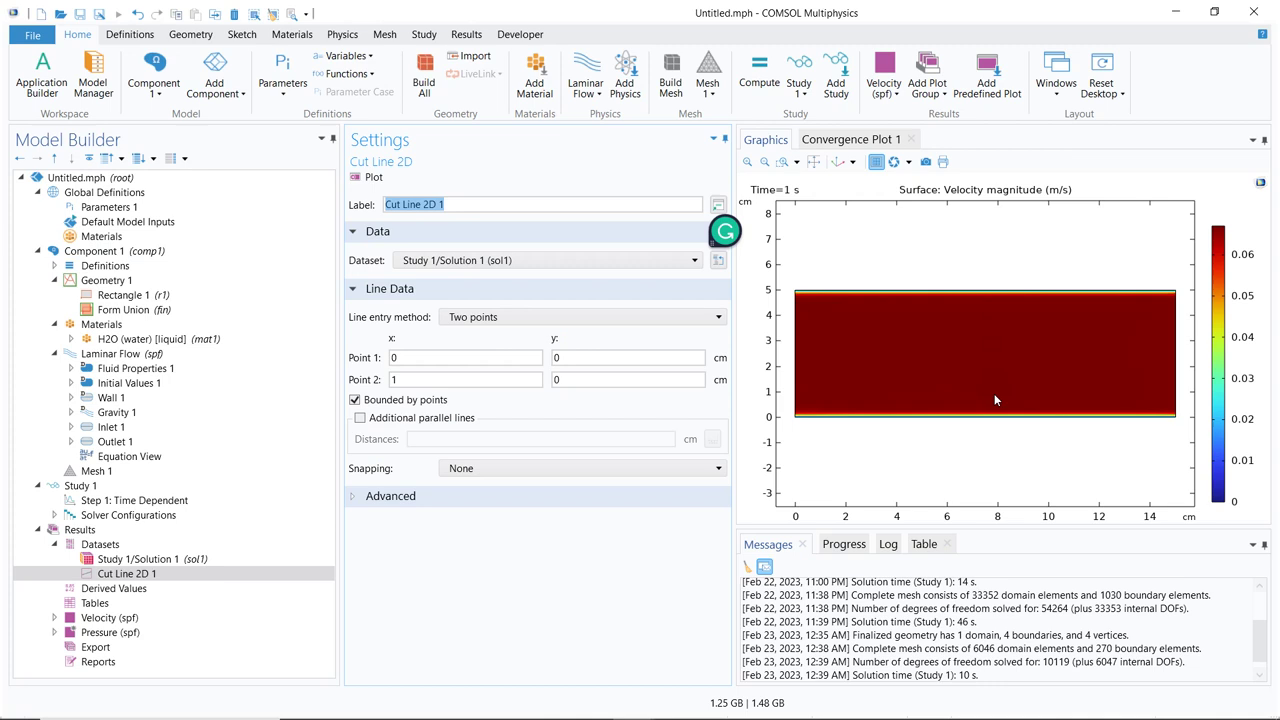
left_click(984, 421)
left_click(986, 424)
left_click(985, 292)
left_click(990, 424)
left_click(754, 316)
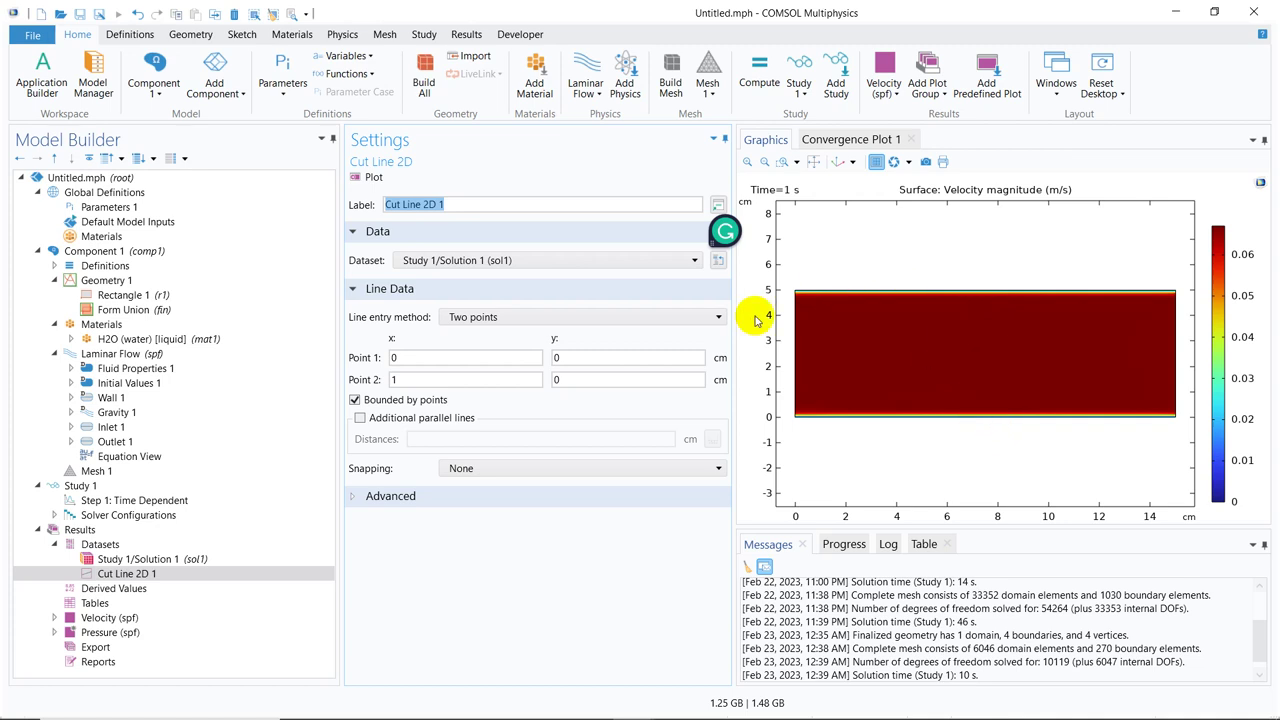
left_click(678, 332)
left_click(1056, 478)
left_click(519, 421)
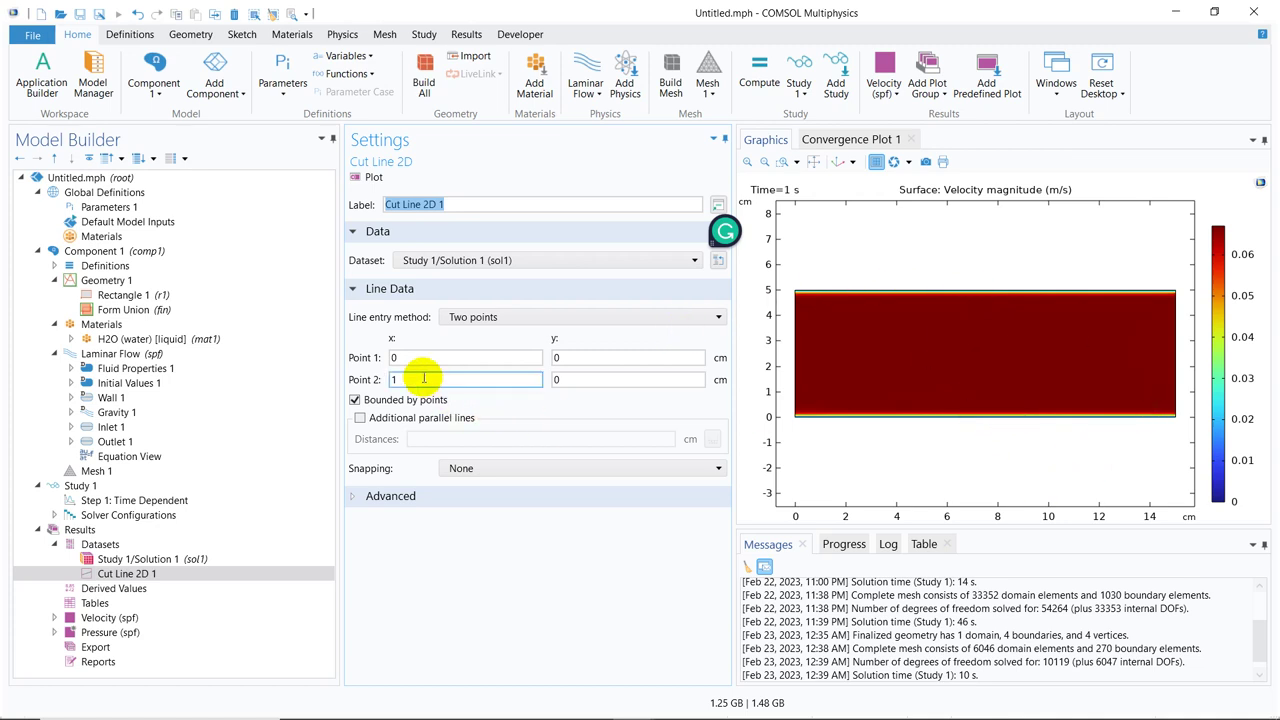
- Set the cut line from (7.5, 0) to (7.5, 5) and plot it on the channel
double_click(403, 357)
type("7.5")
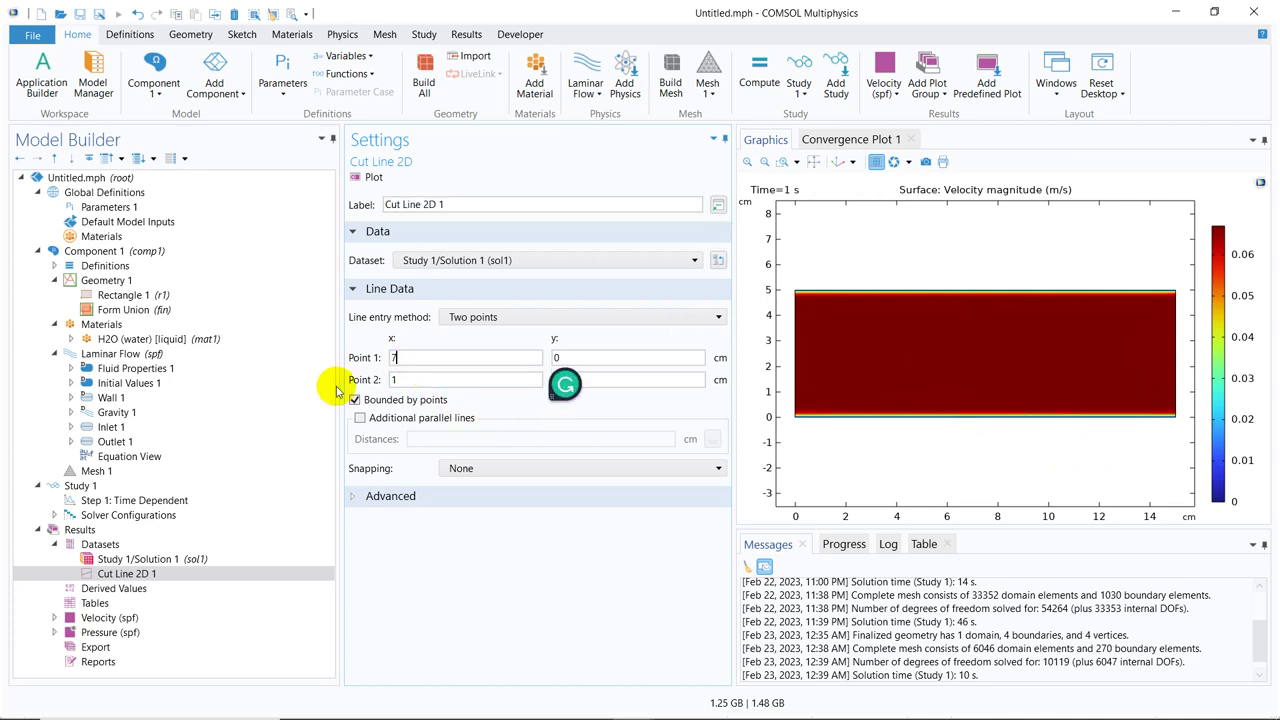
double_click(412, 379)
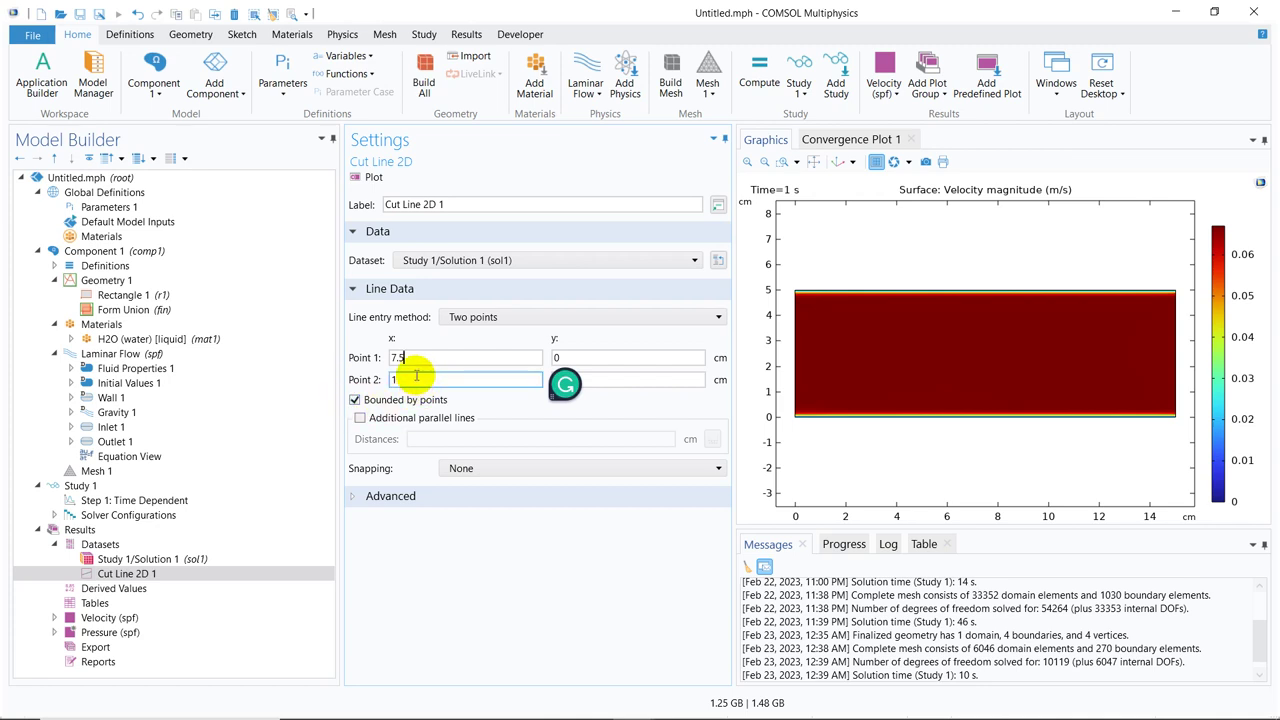
type("7.5")
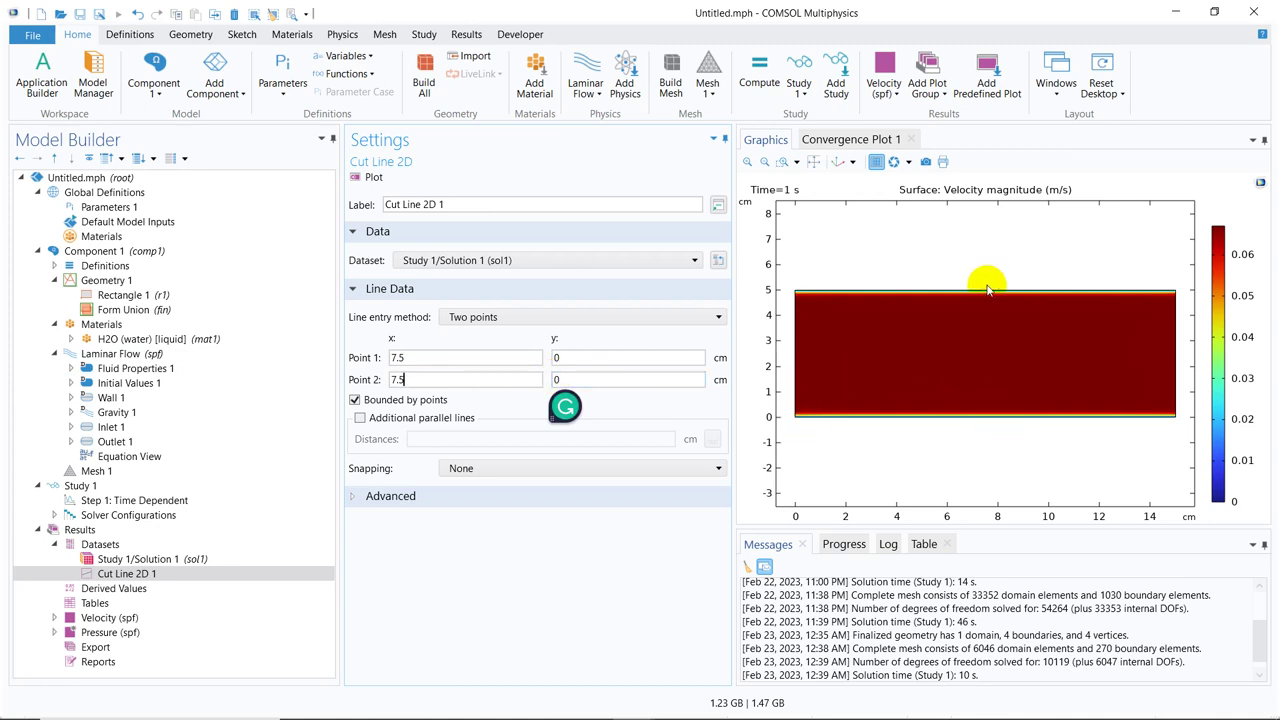
left_click_drag(603, 378, 537, 392)
type("5")
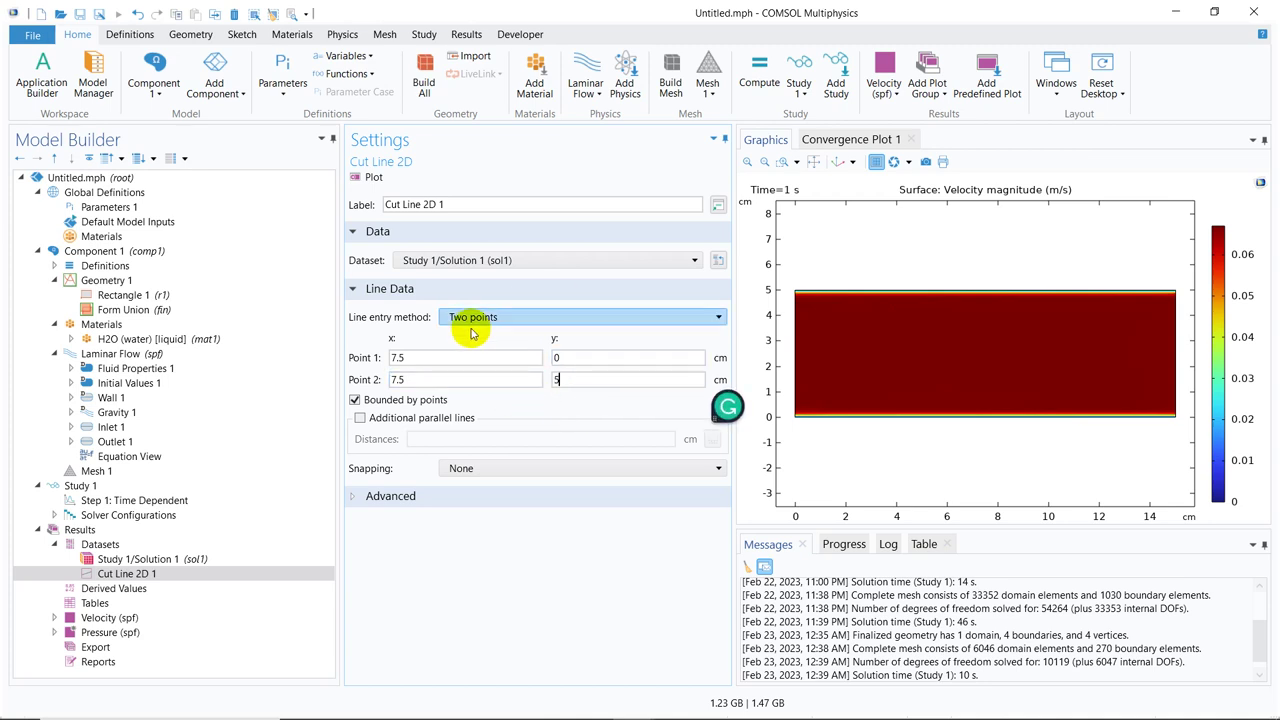
left_click(372, 177)
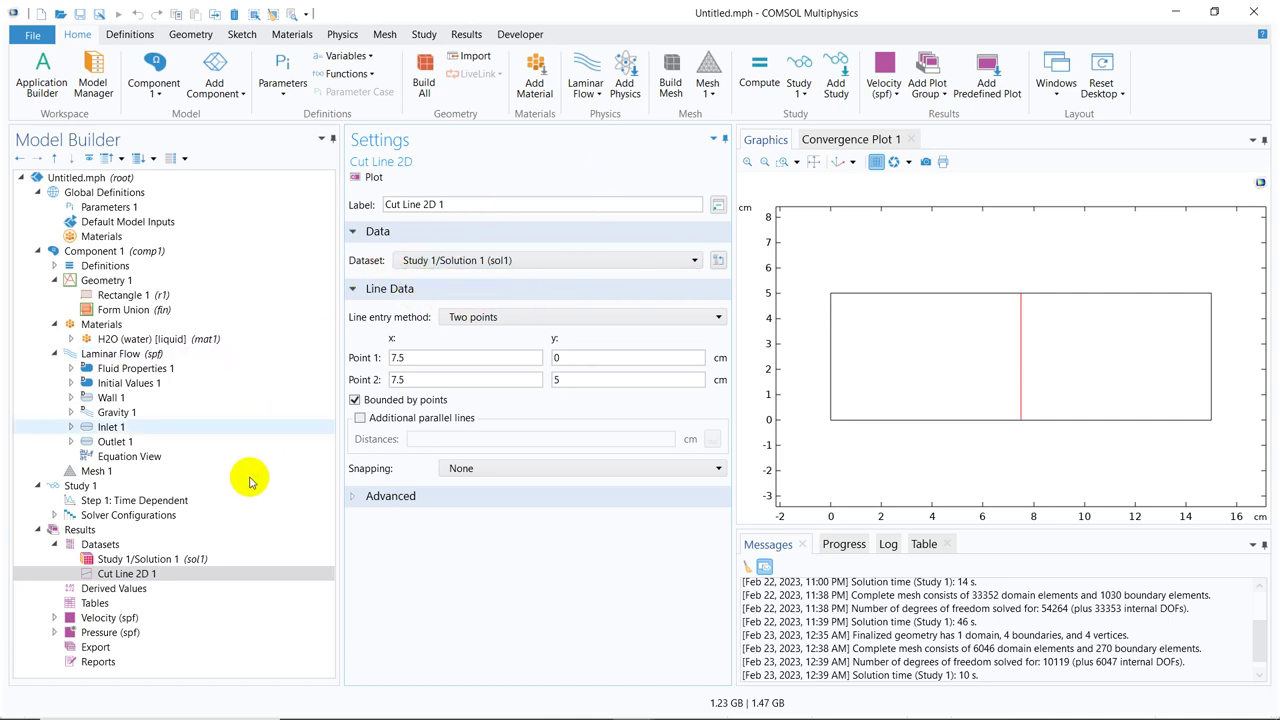
- Add 1D Plot Group 3 under Results, using Cut Line 2D 1 as its dataset
left_click(82, 530)
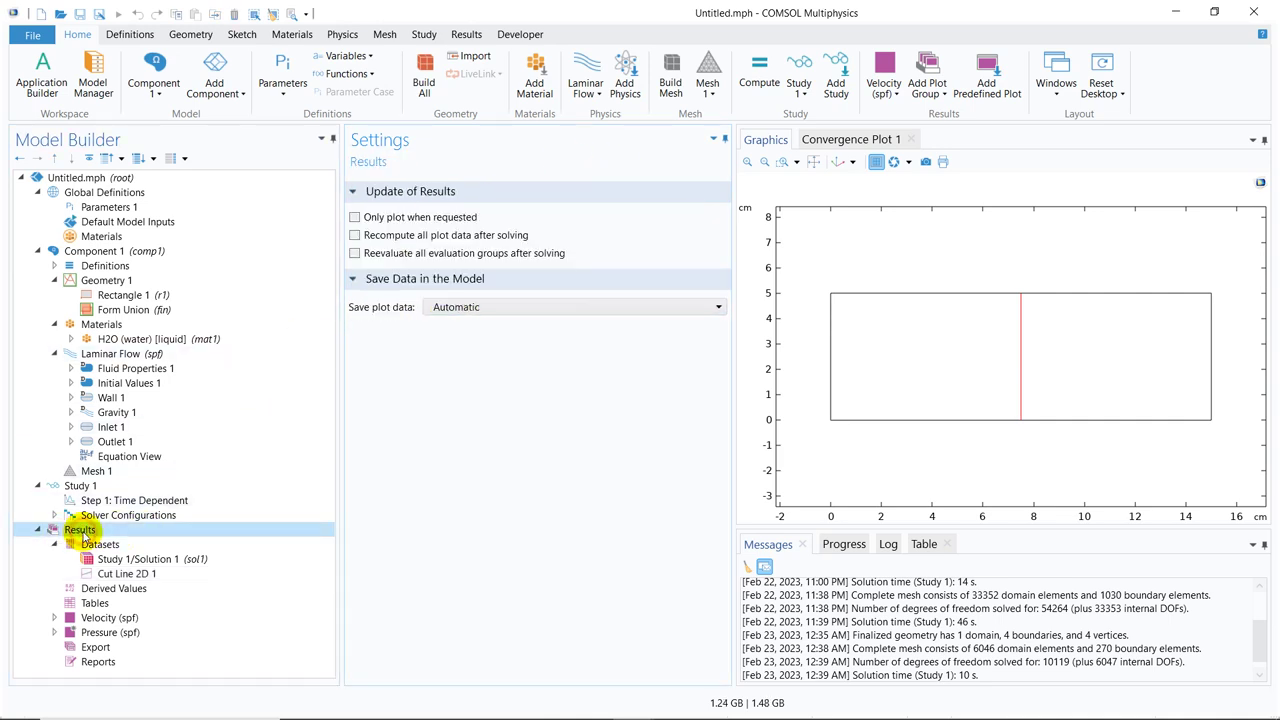
right_click(85, 537)
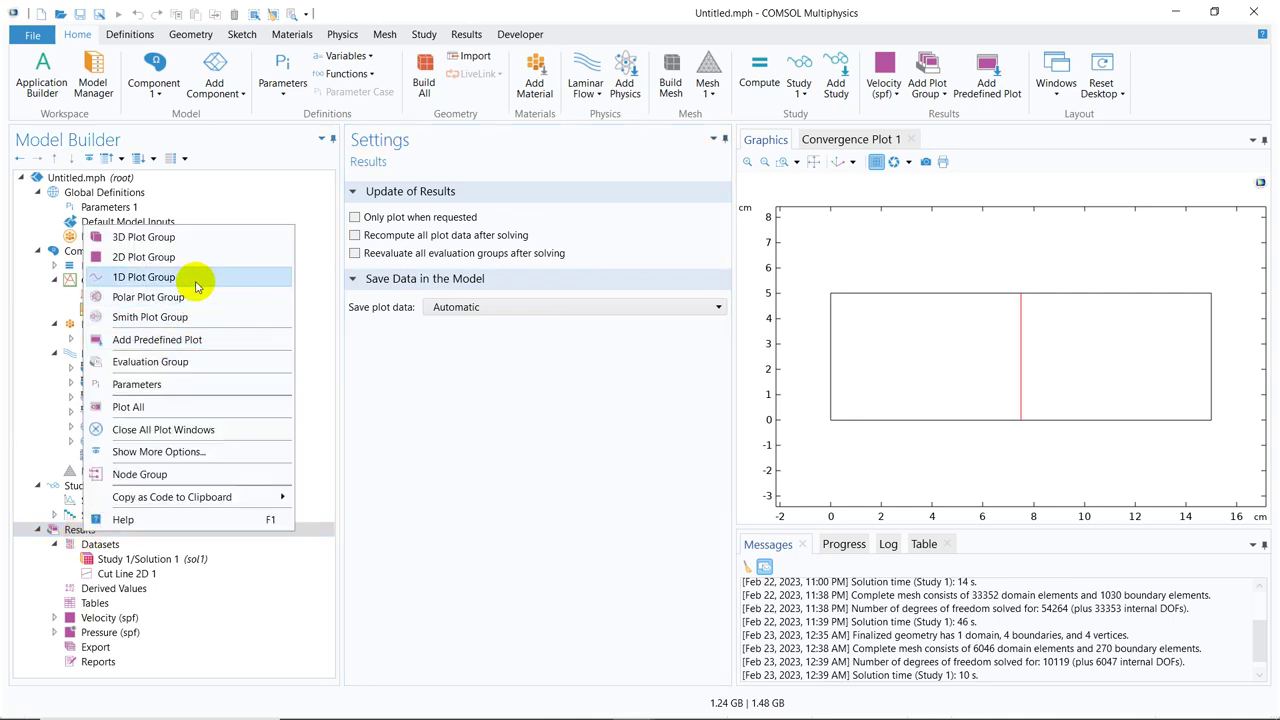
left_click(195, 284)
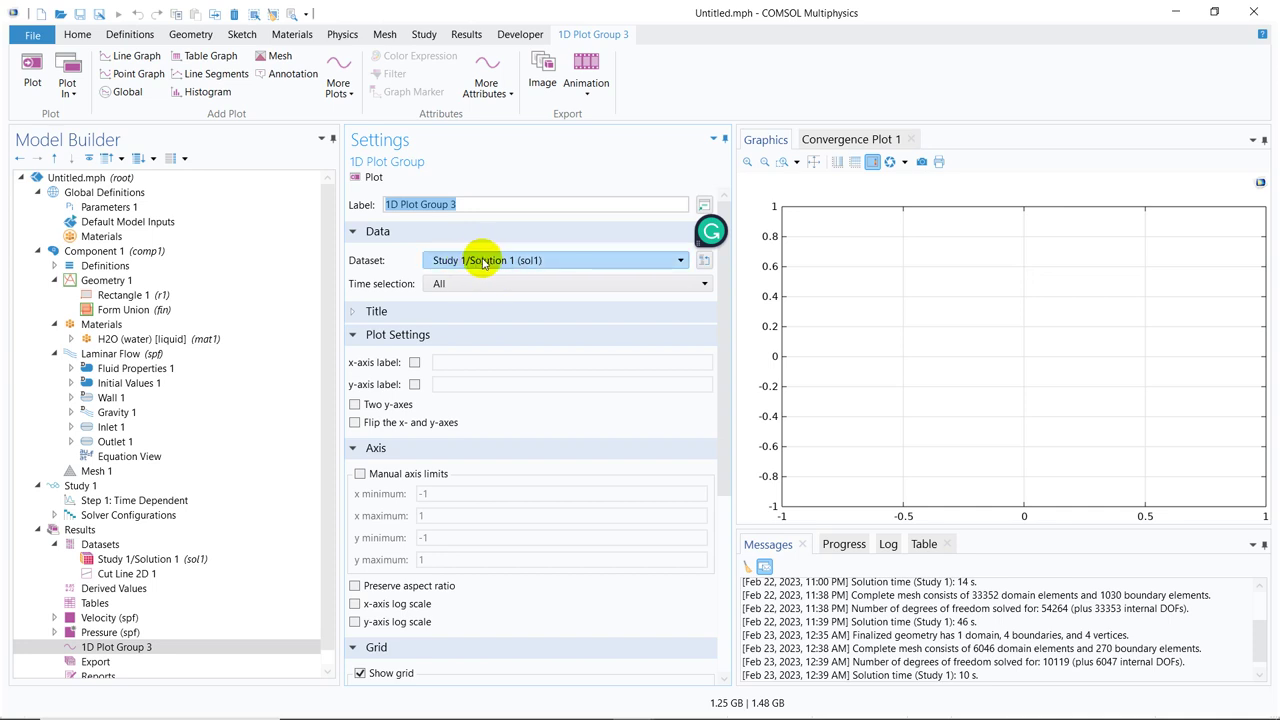
left_click(483, 263)
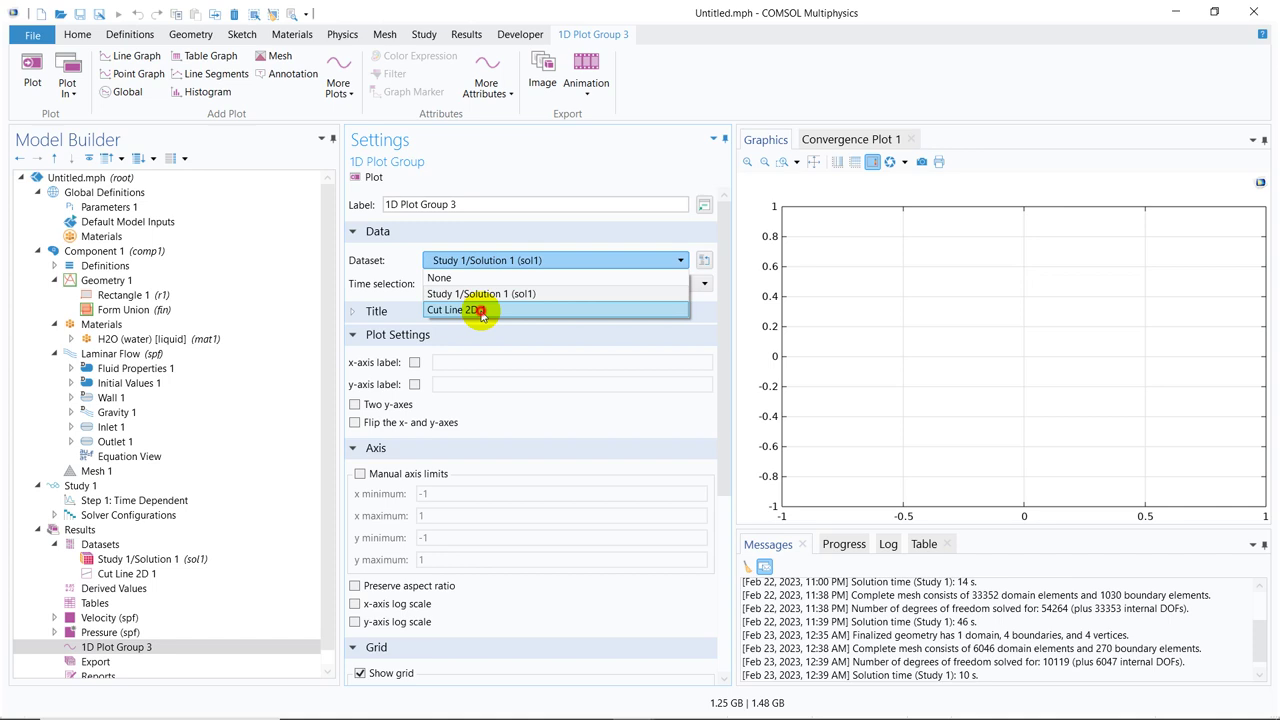
left_click(481, 312)
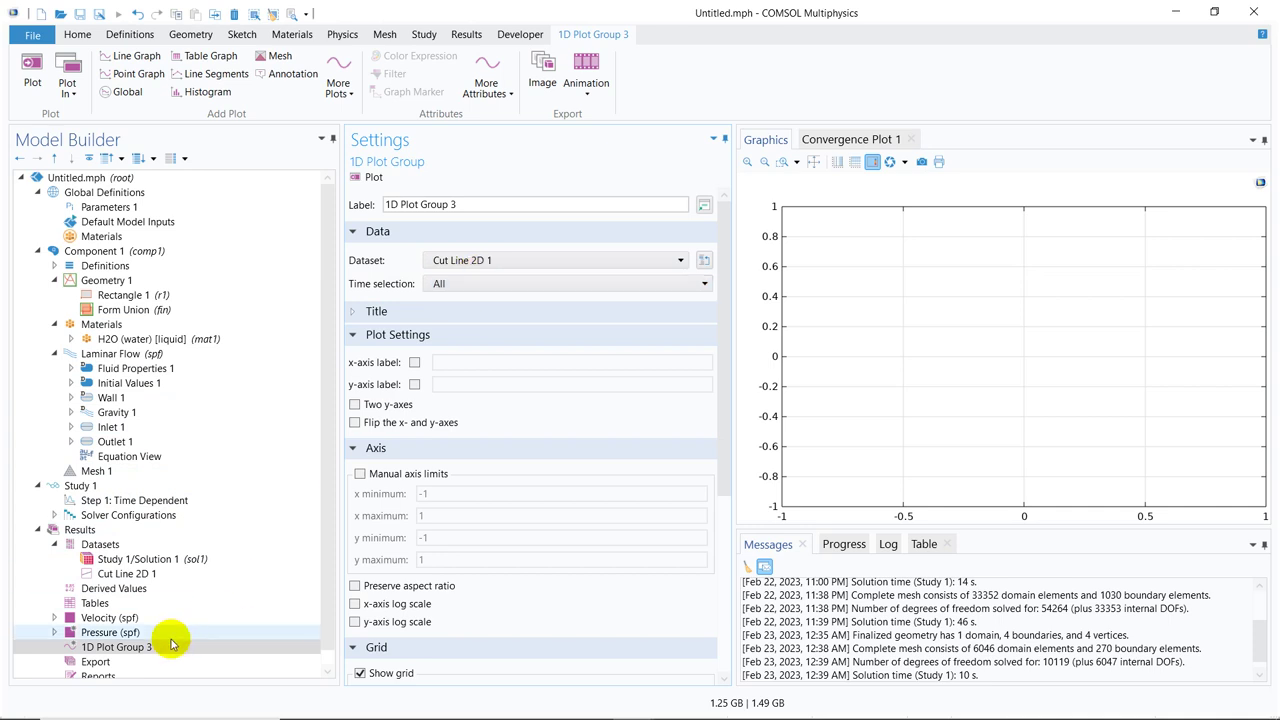
- Add a Line Graph to 1D Plot Group 3 with y-axis expression u and plot it
right_click(122, 652)
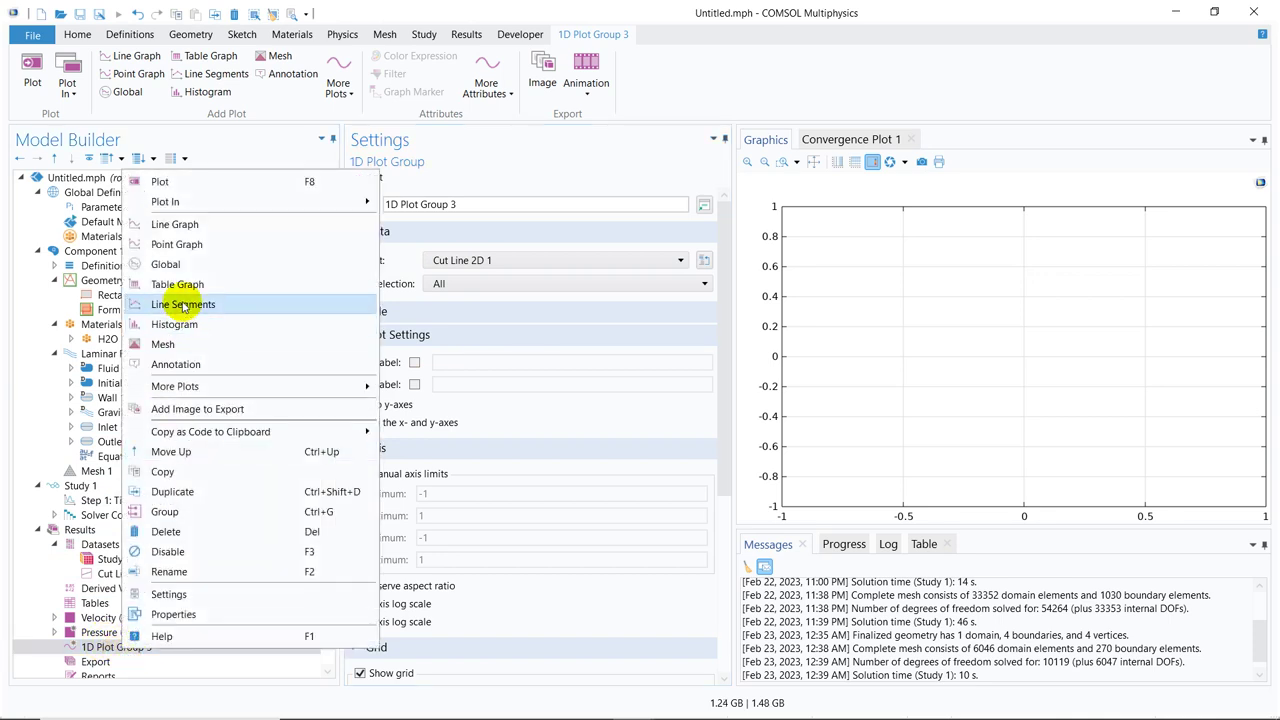
left_click(207, 229)
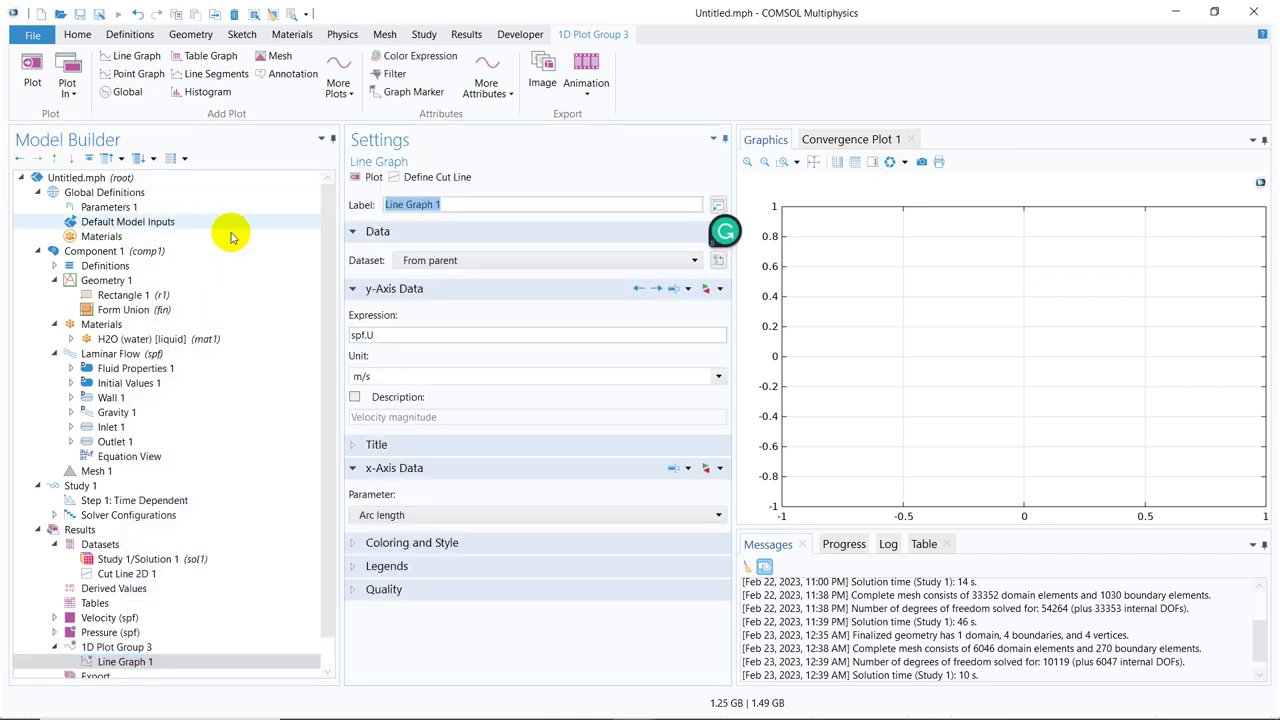
left_click(385, 336)
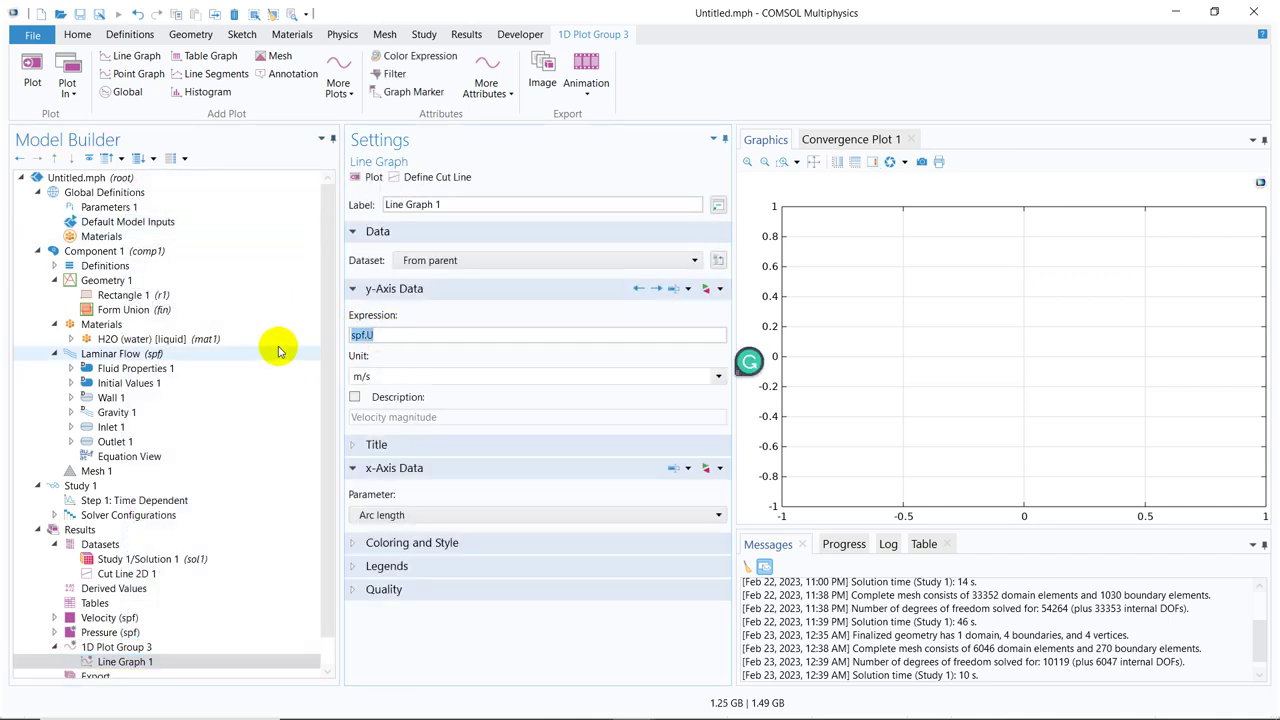
type("u")
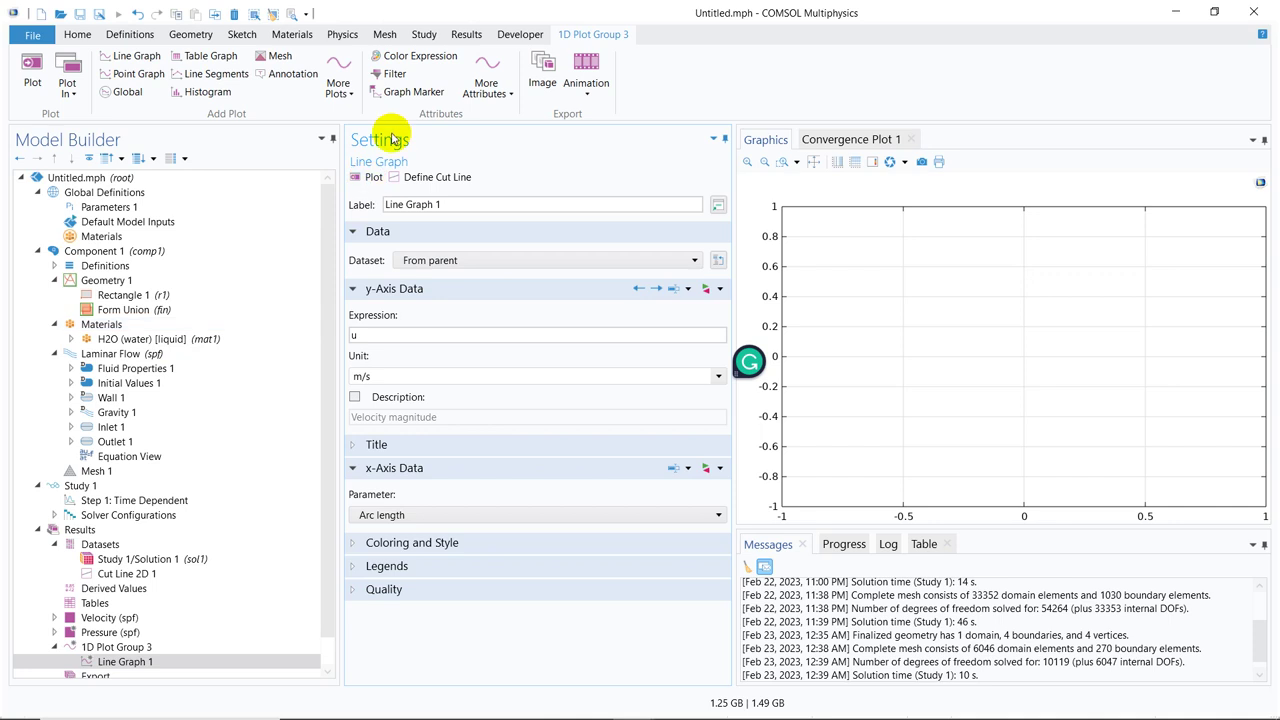
left_click(372, 177)
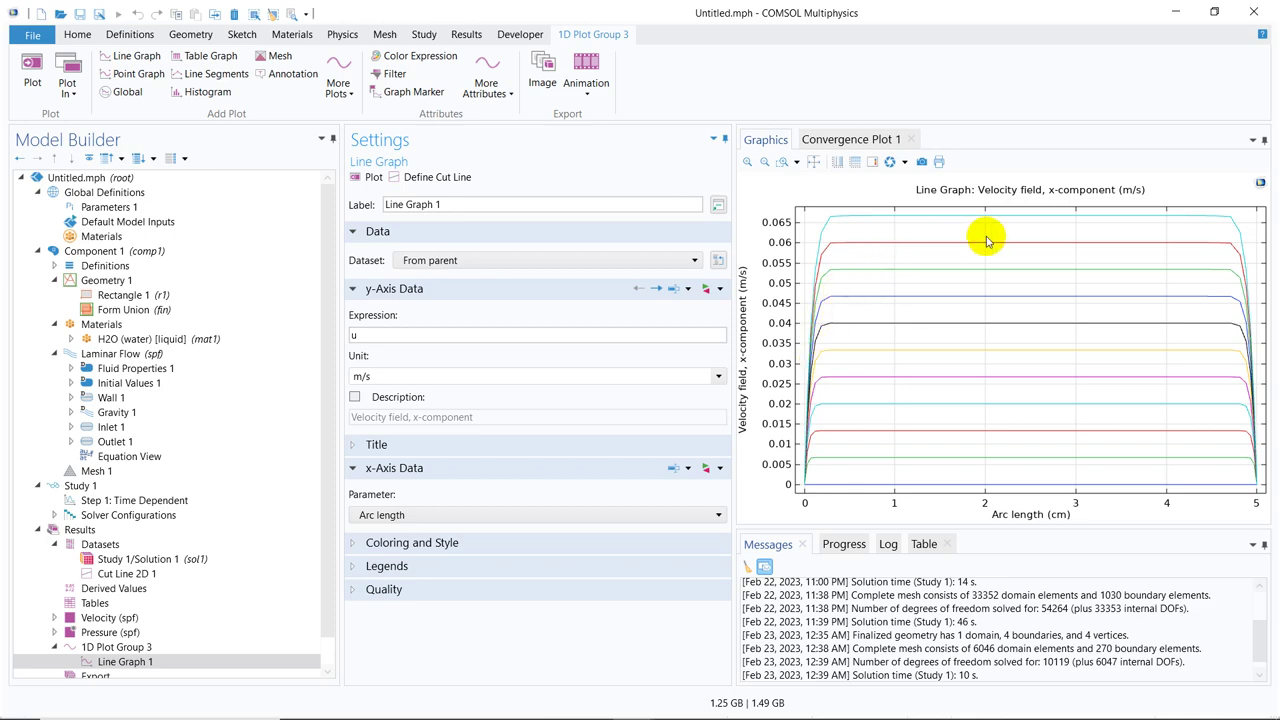
- Set the Mesh 1 element size to Finer and rebuild the mesh
left_click(98, 473)
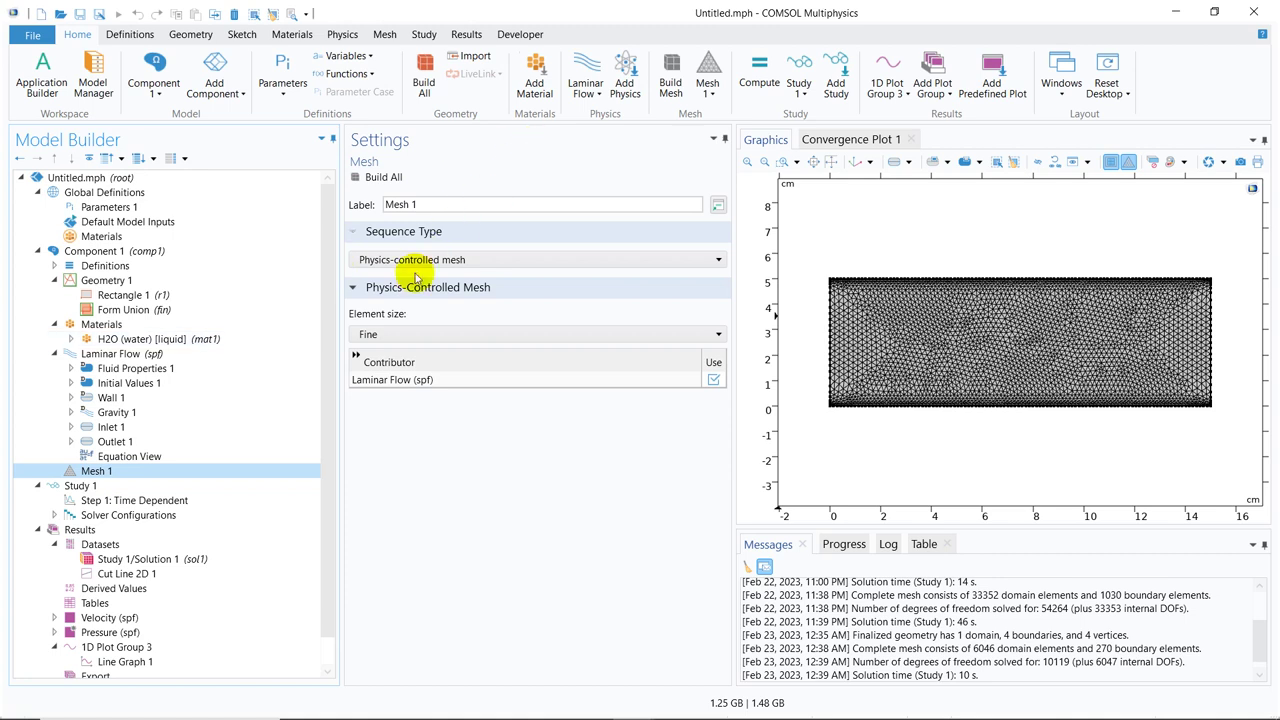
left_click(395, 336)
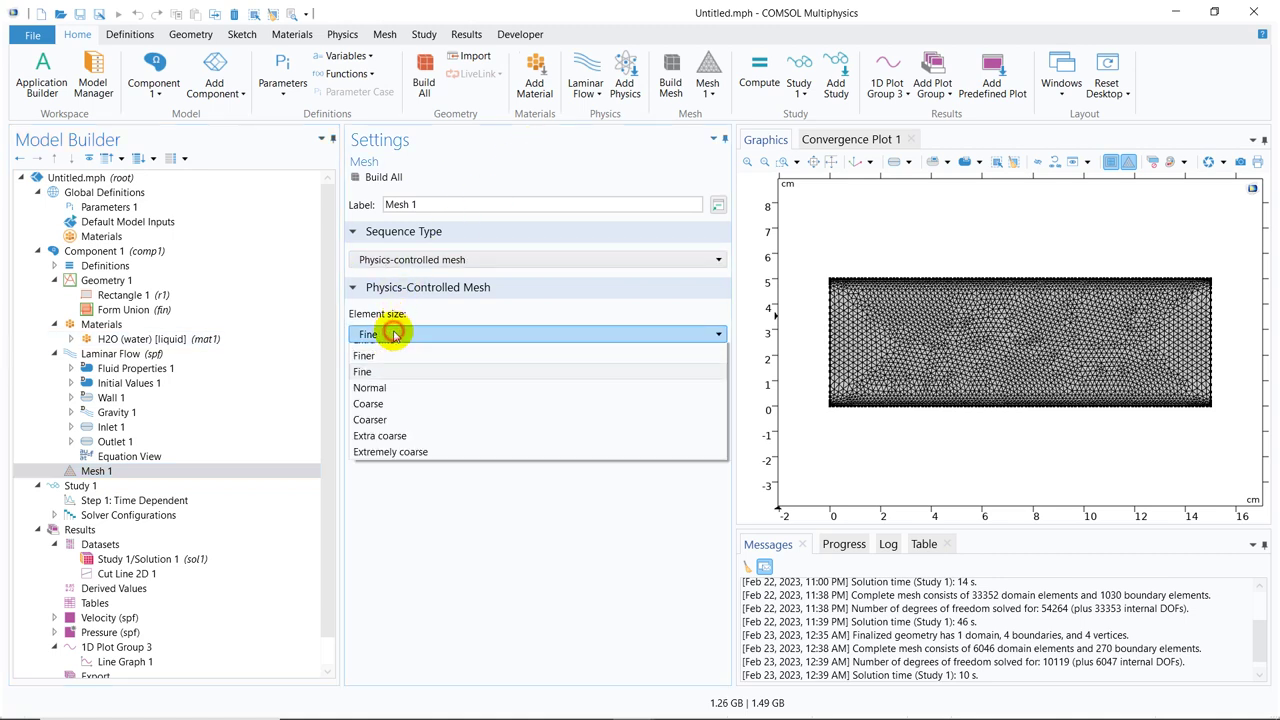
left_click(391, 385)
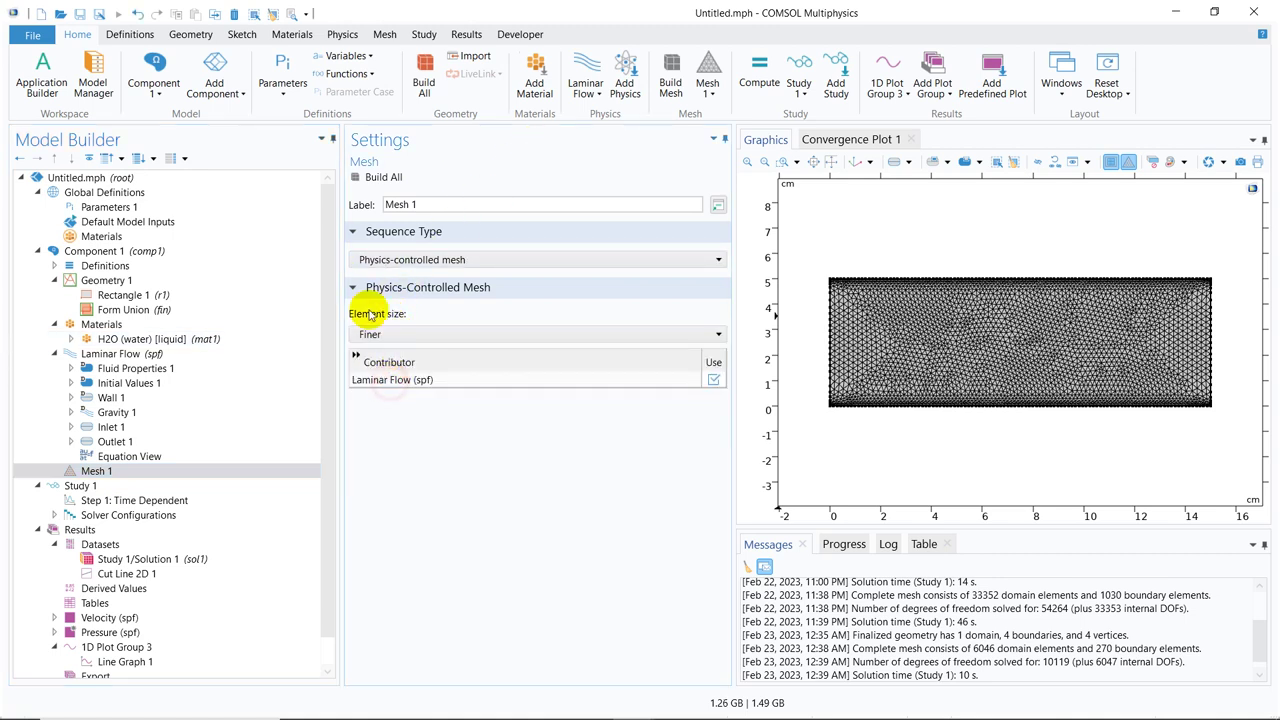
left_click(378, 178)
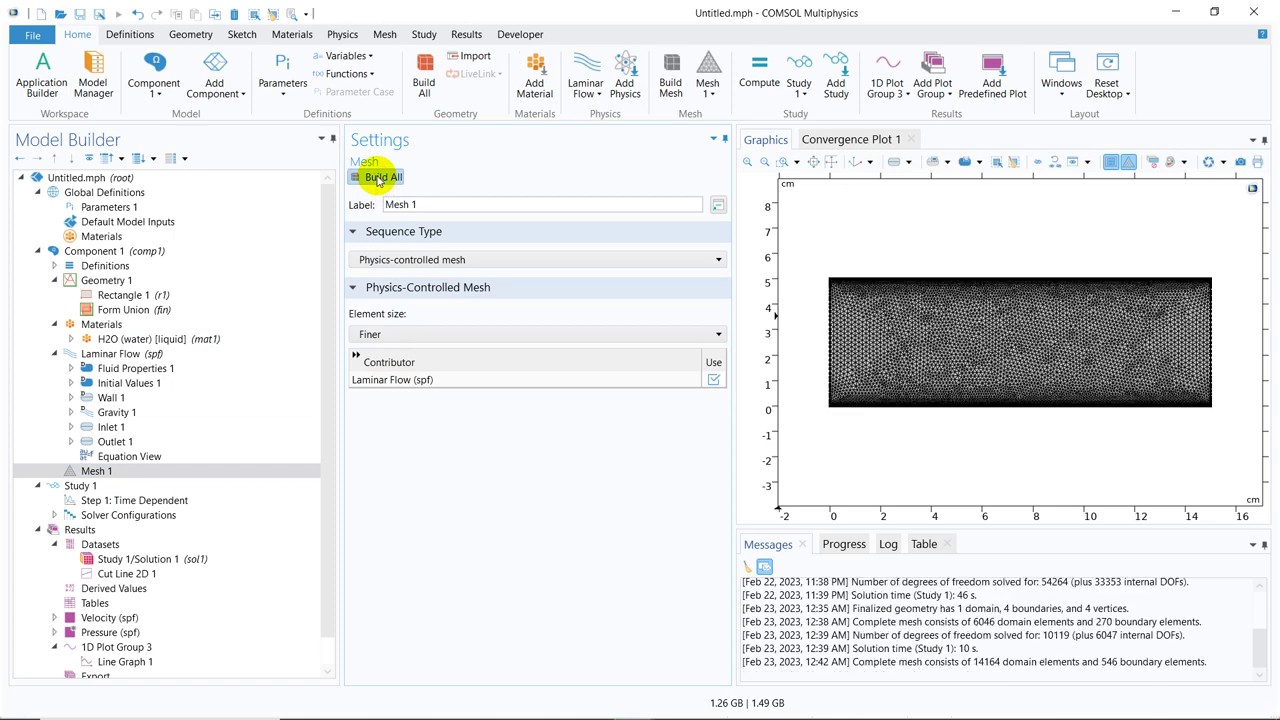
- Recompute the time-dependent study and show Line Graph 1's u profiles again
left_click(171, 500)
left_click(381, 179)
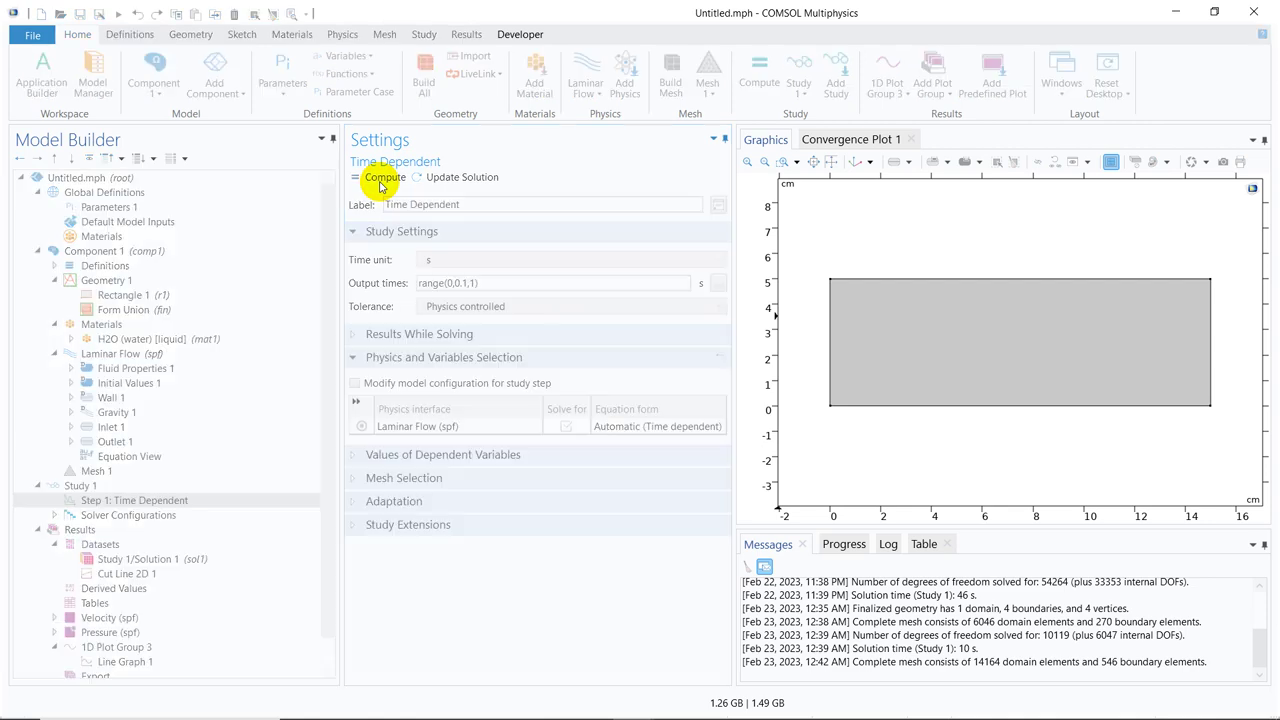
left_click(380, 180)
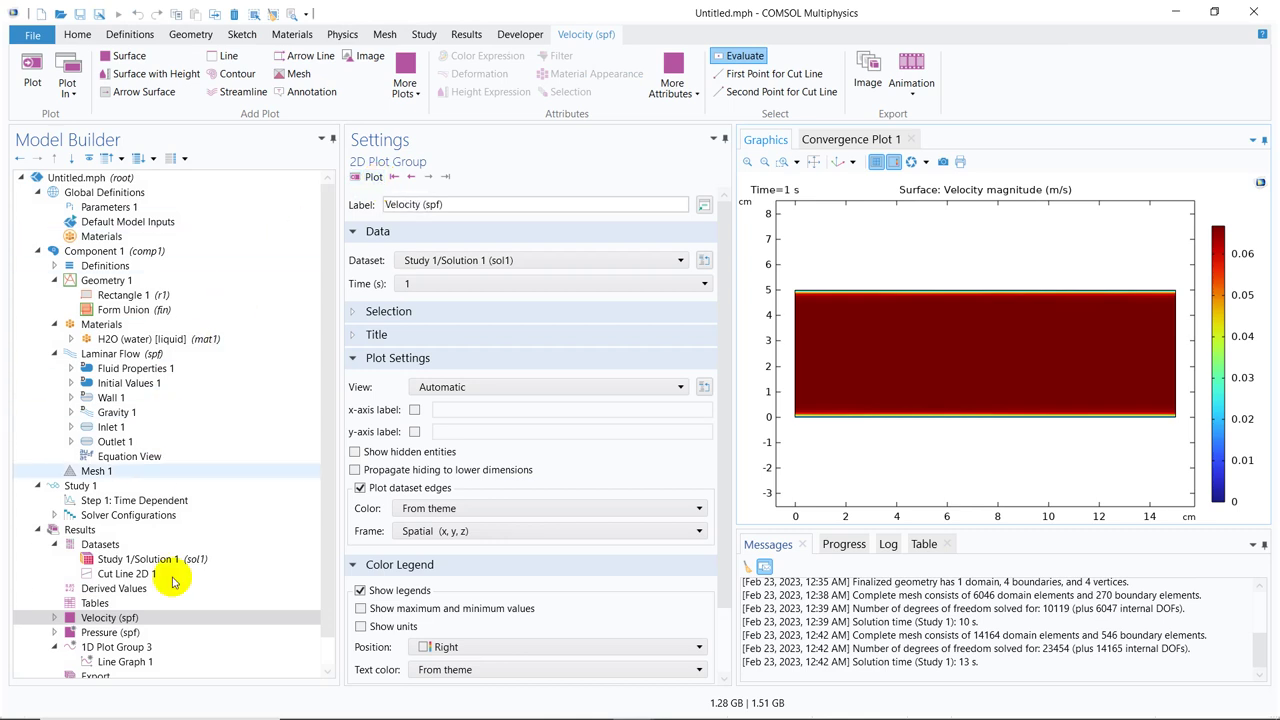
left_click(155, 661)
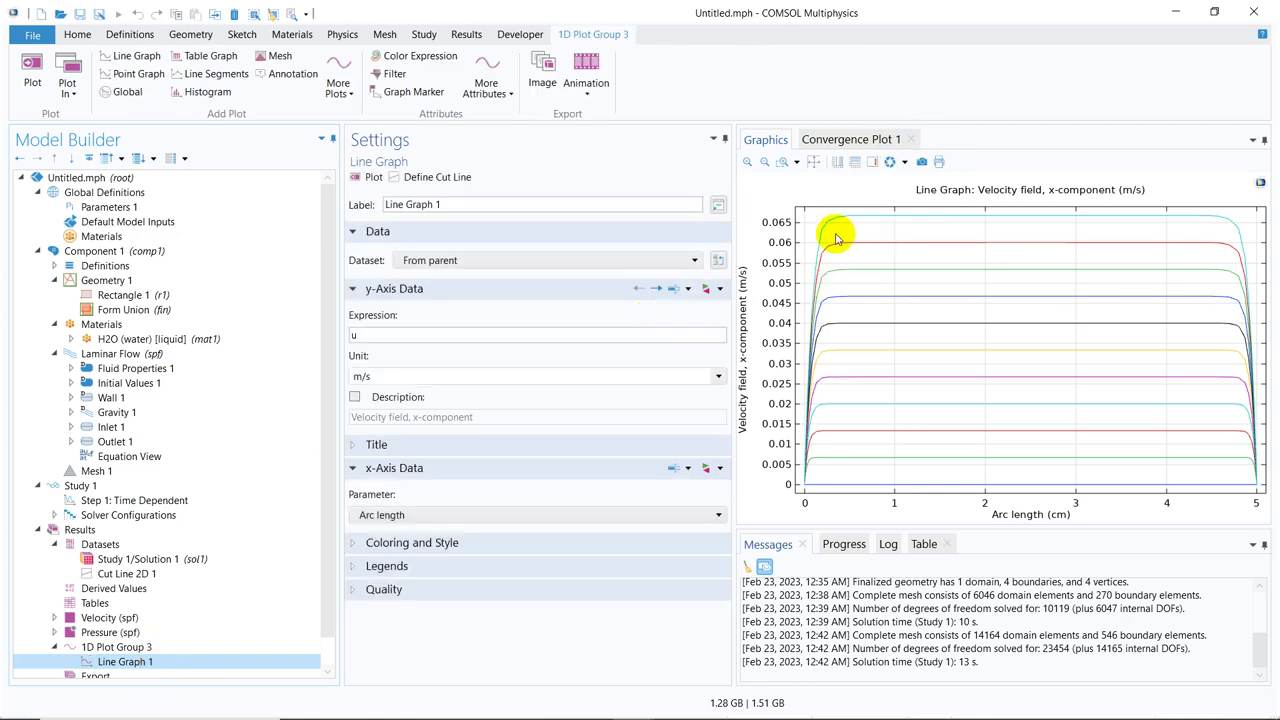
- Change the Mesh 1 element size to Extra fine and rebuild the mesh
left_click(157, 471)
left_click(420, 338)
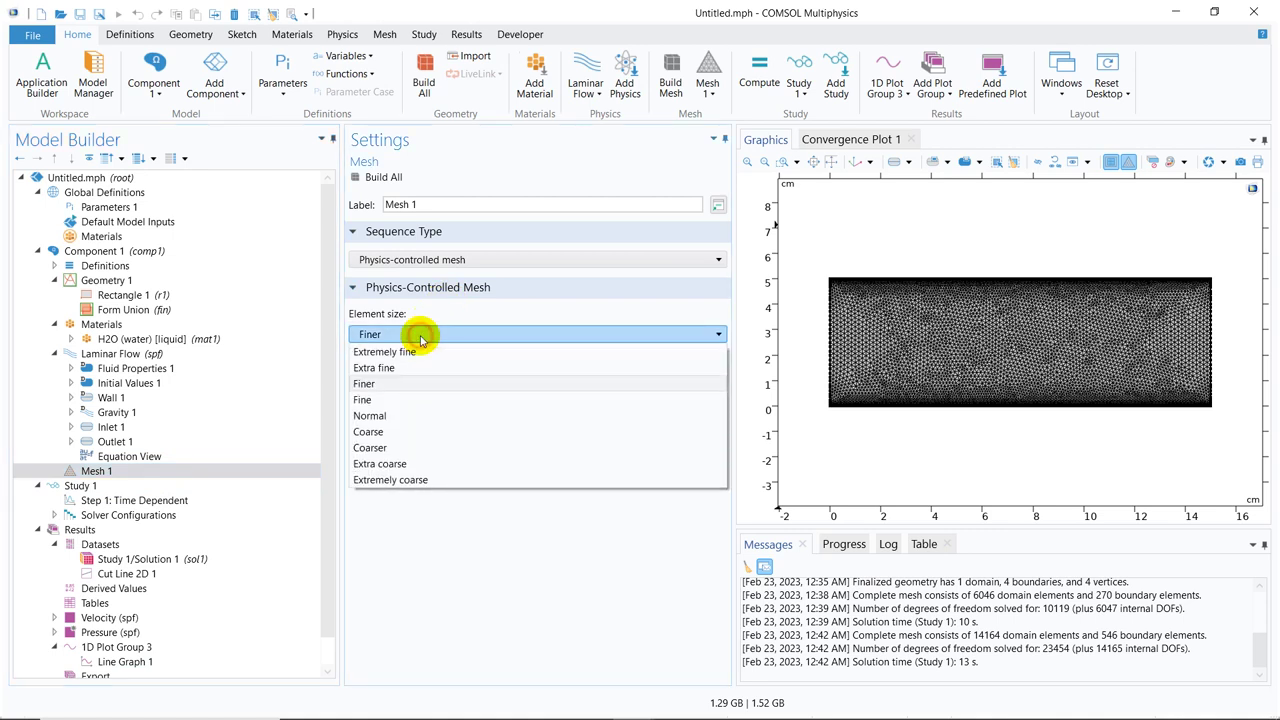
left_click(405, 366)
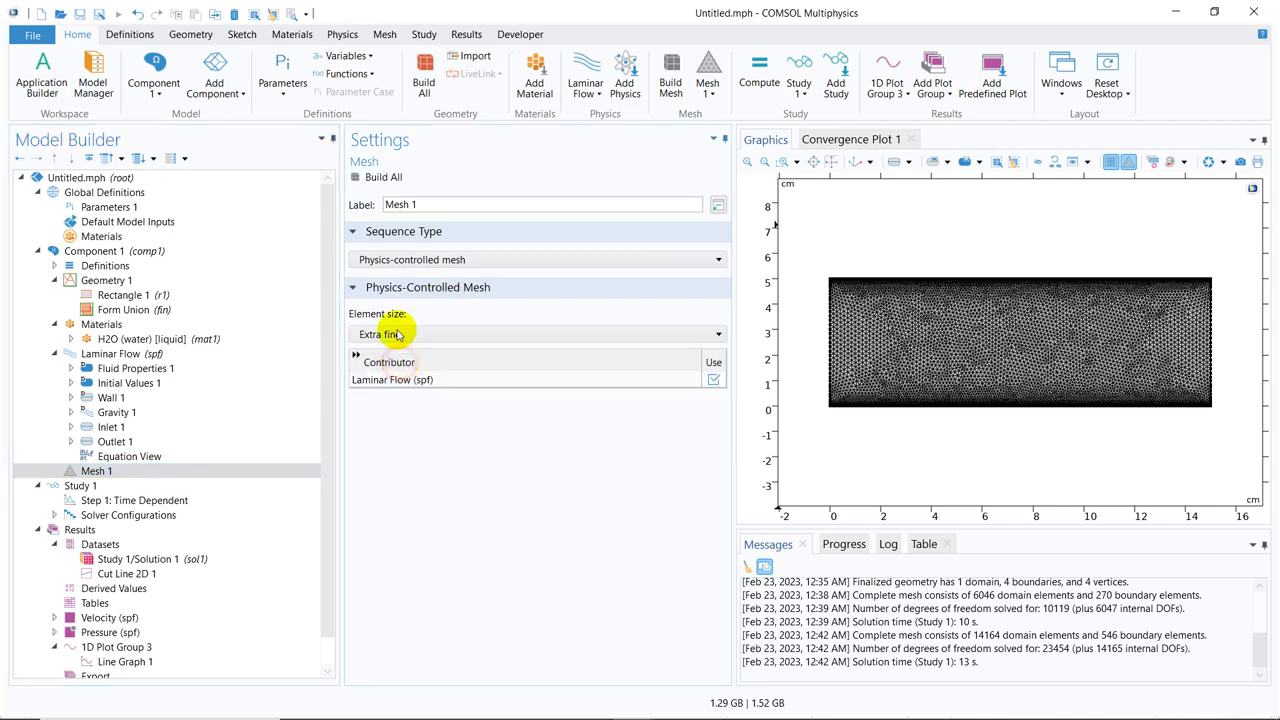
left_click(386, 178)
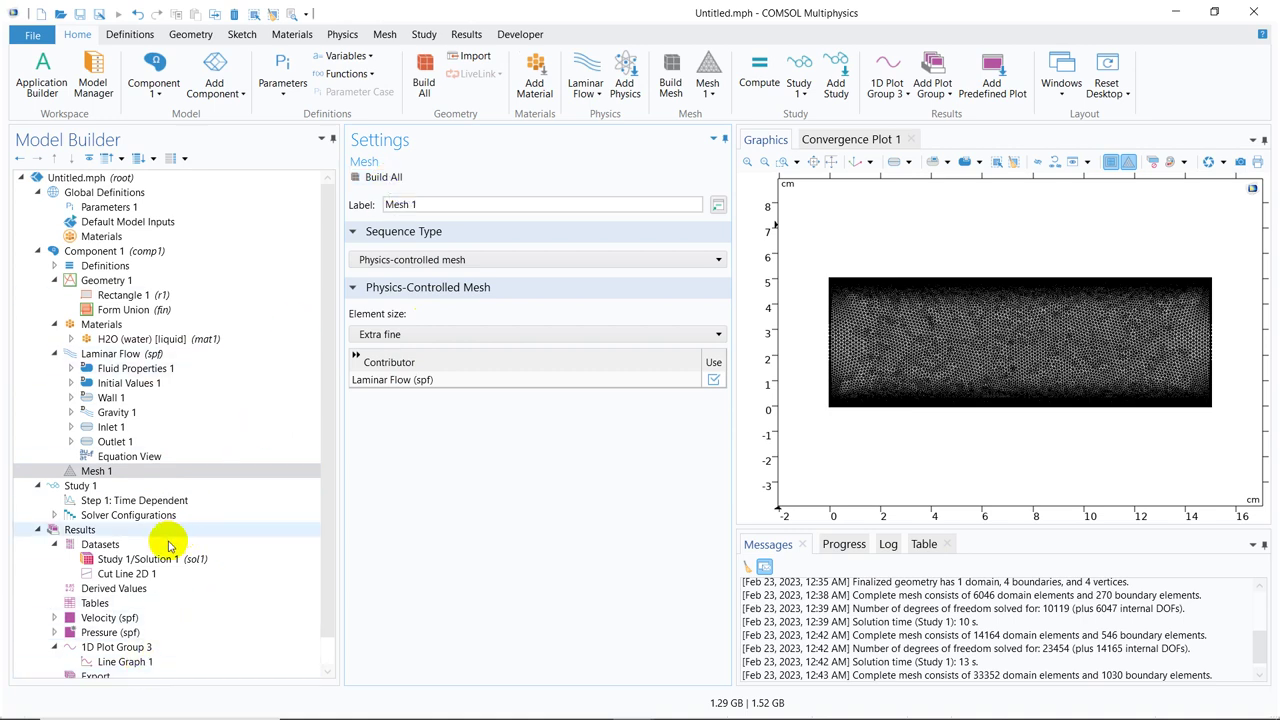
- Re-solve the time-dependent study and display Line Graph 1's u profiles
left_click(171, 501)
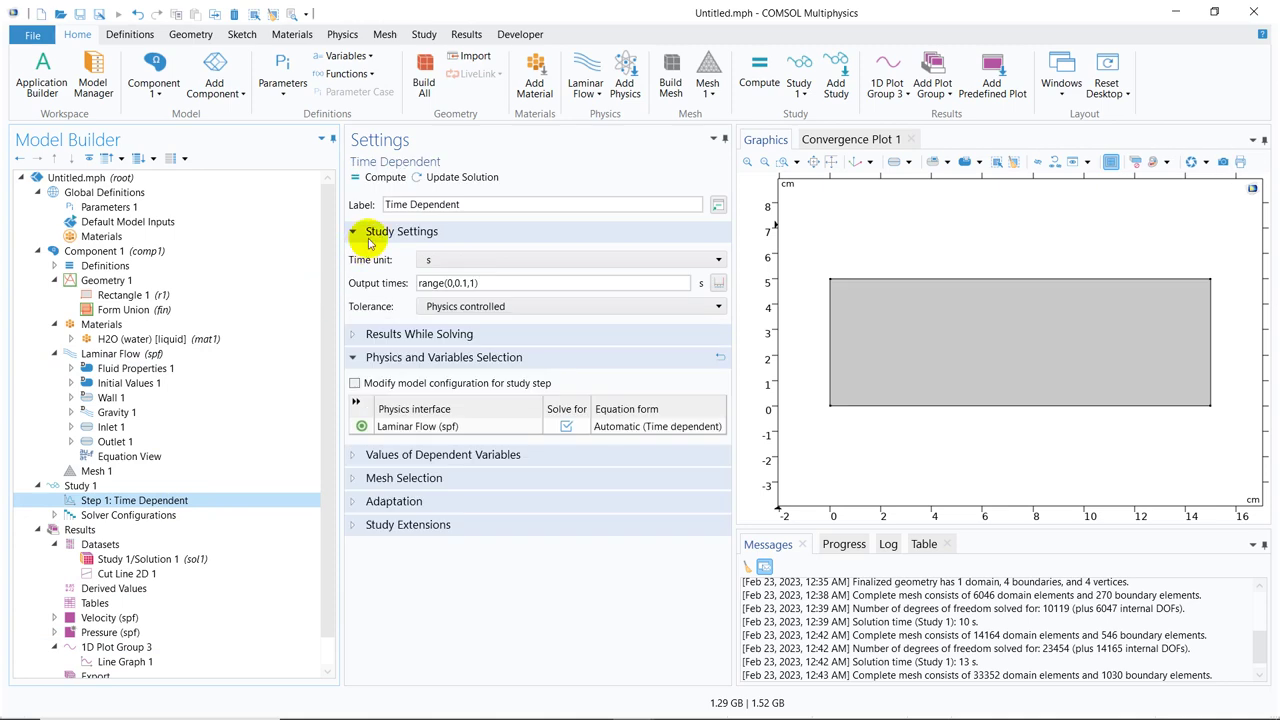
left_click(384, 178)
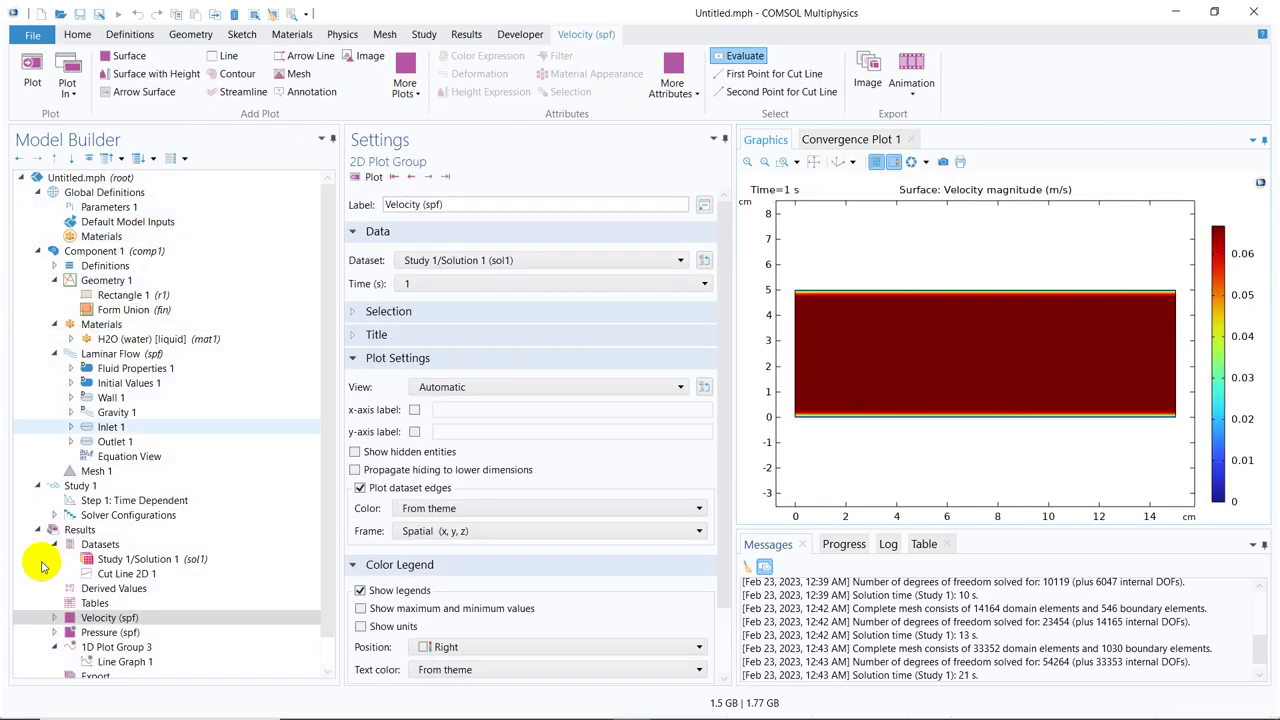
left_click(122, 663)
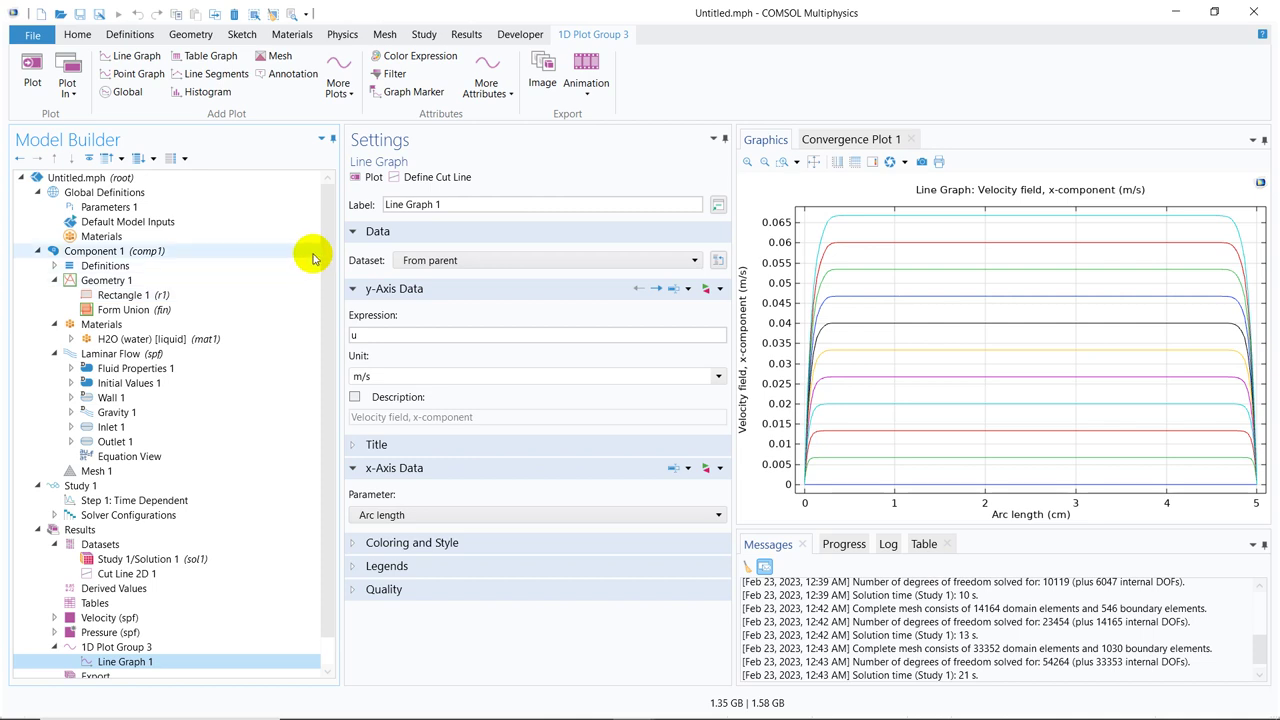
- Scroll the Model Builder tree and select Results > Derived Values
left_click_drag(323, 243, 334, 420)
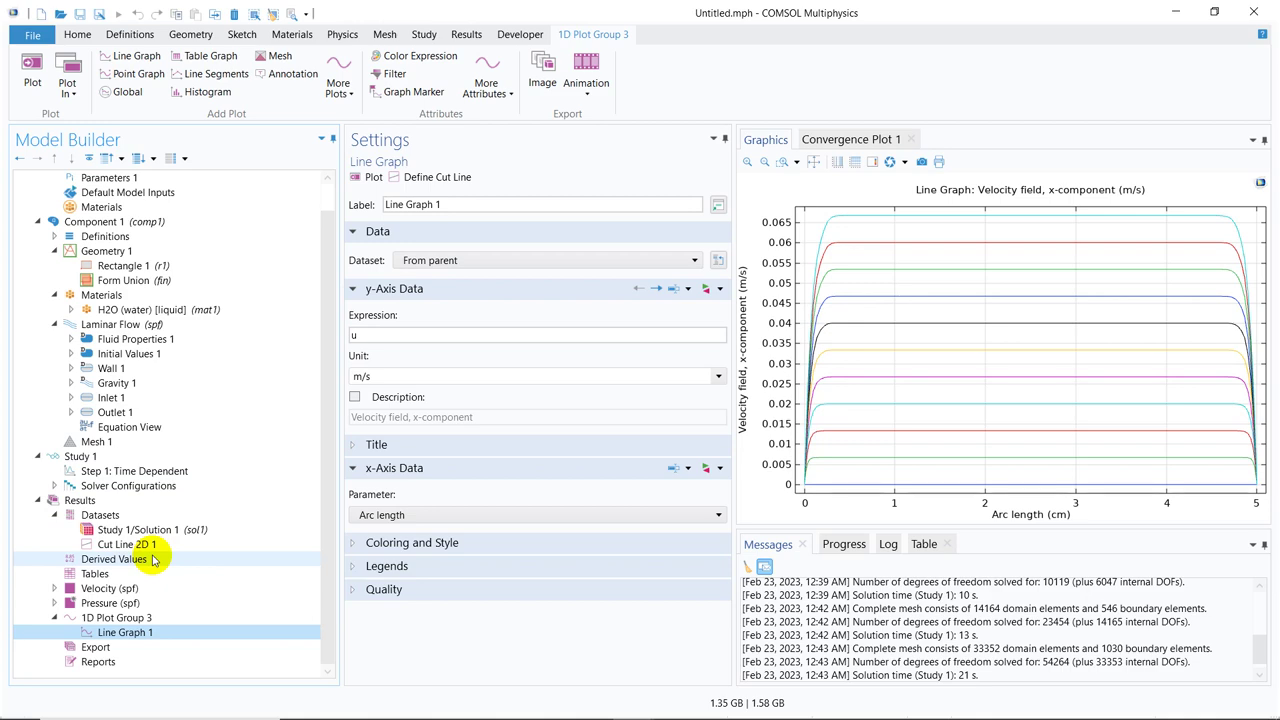
left_click(144, 563)
- Add a Line Average on Cut Line 2D 1 evaluated at the last time only
right_click(144, 563)
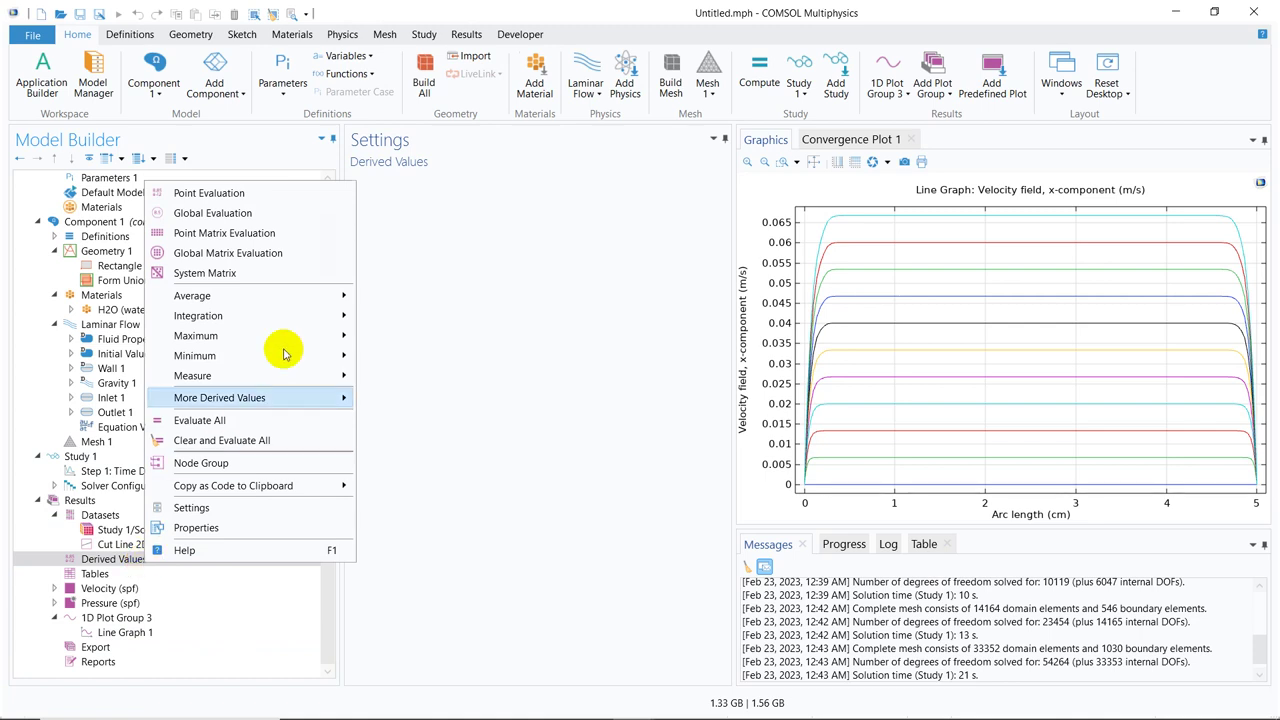
mouse_move(289, 302)
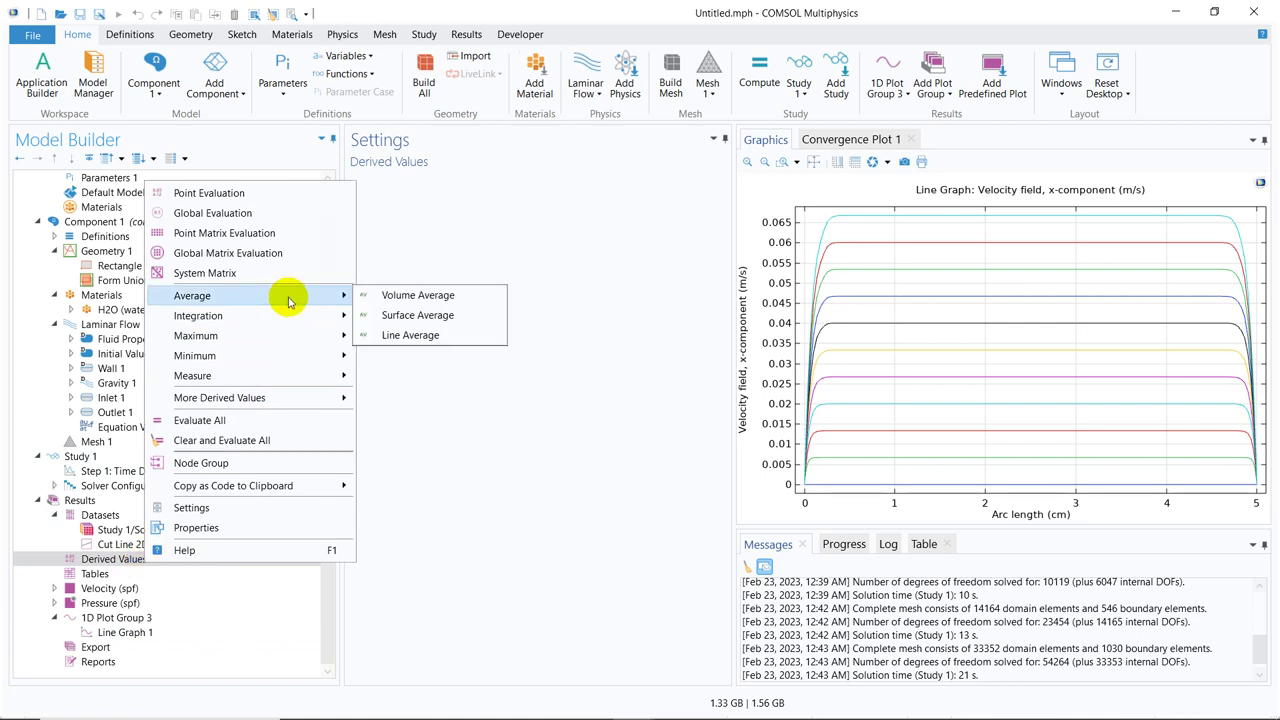
left_click(414, 335)
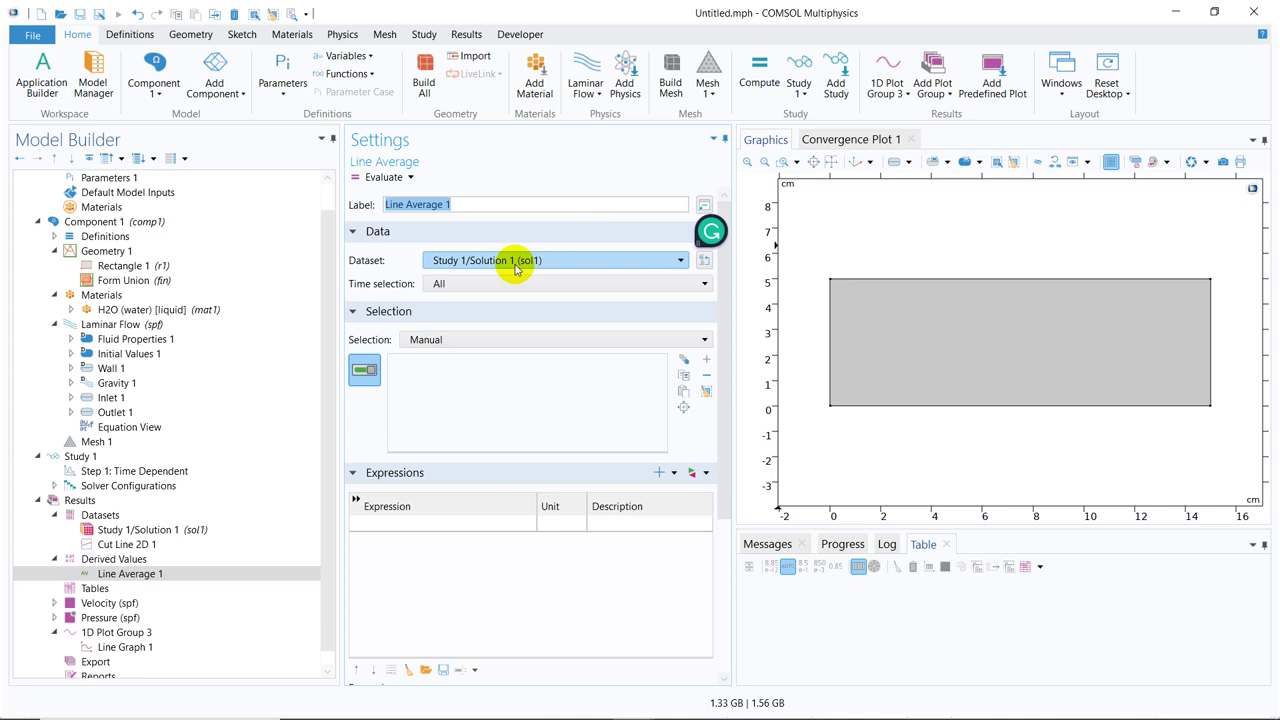
left_click(516, 262)
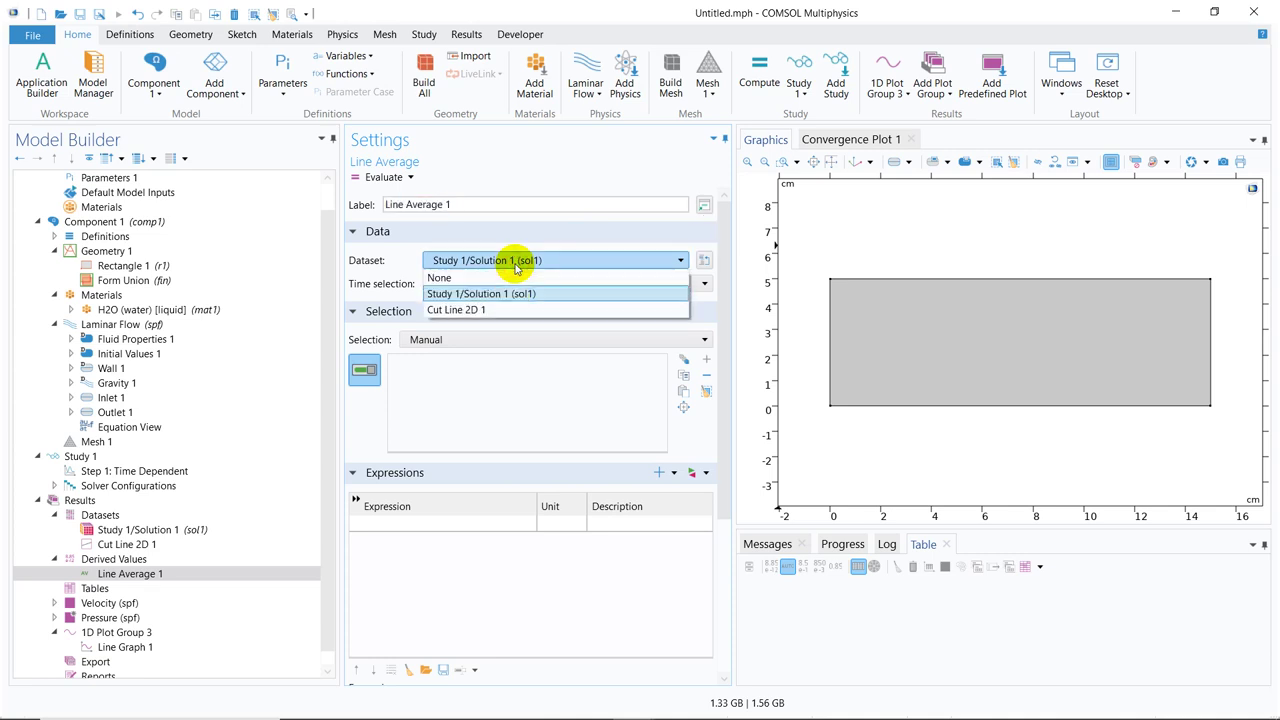
left_click(486, 311)
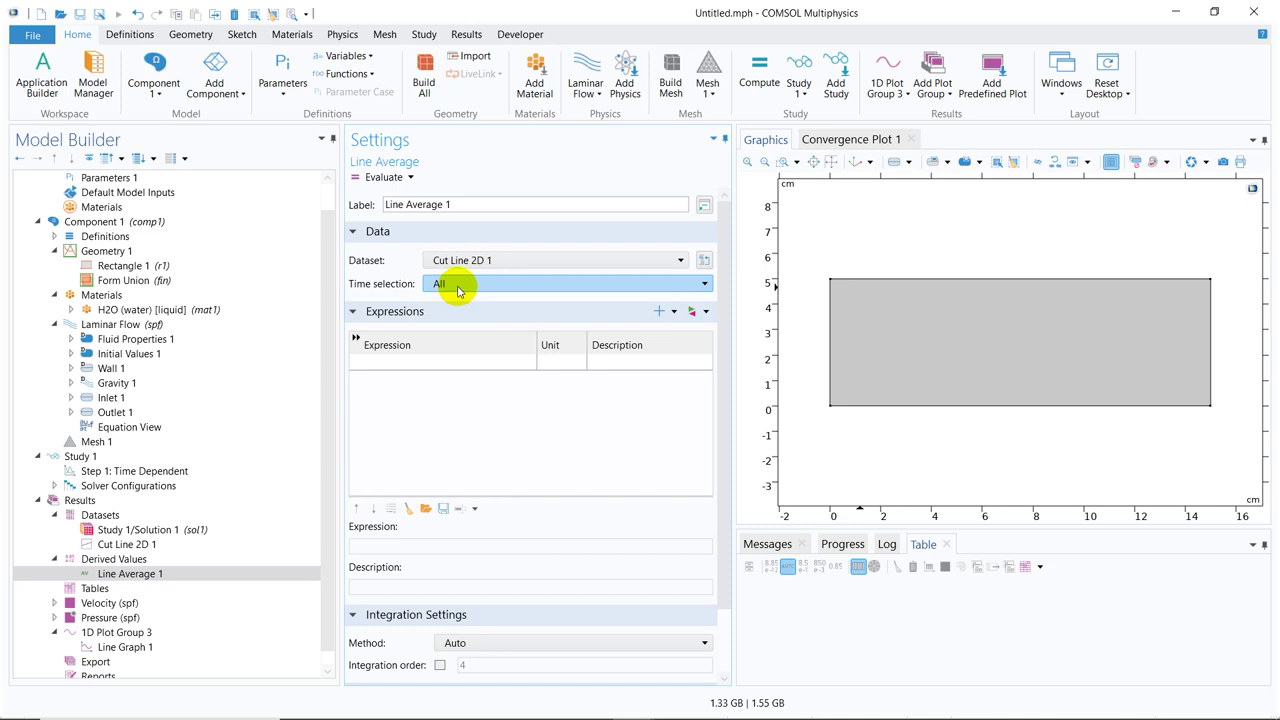
left_click(458, 289)
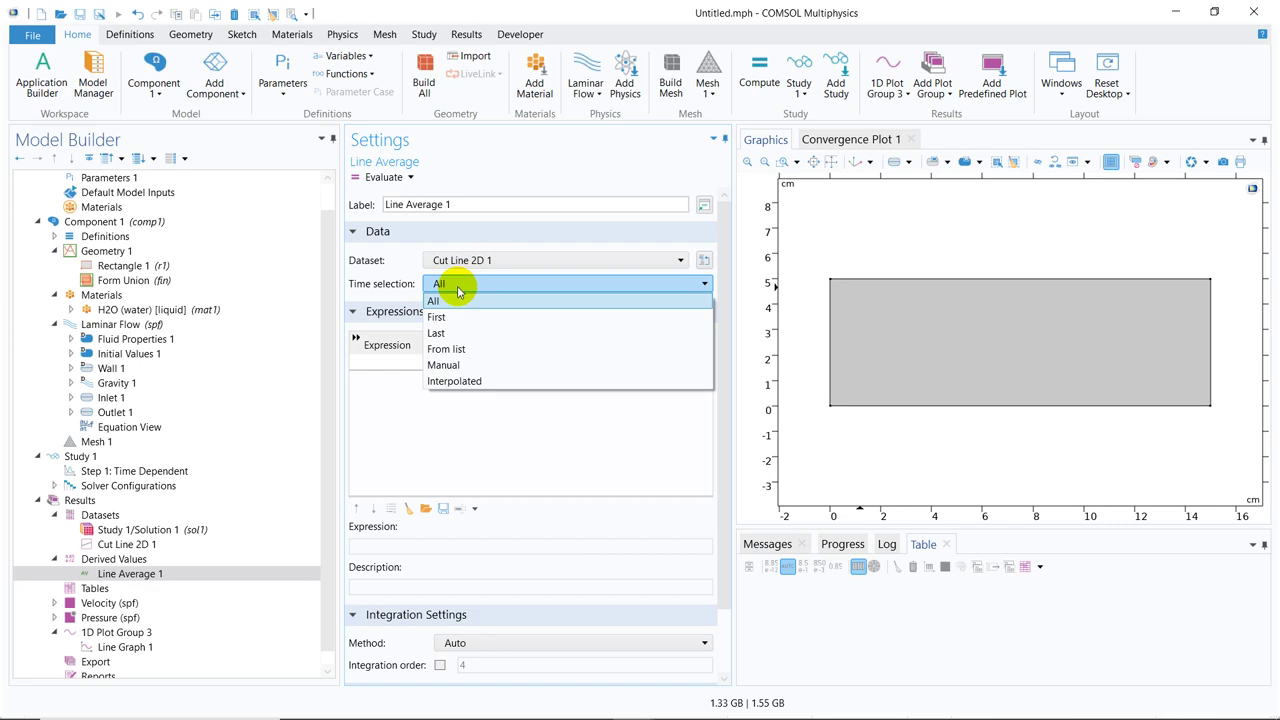
left_click(445, 333)
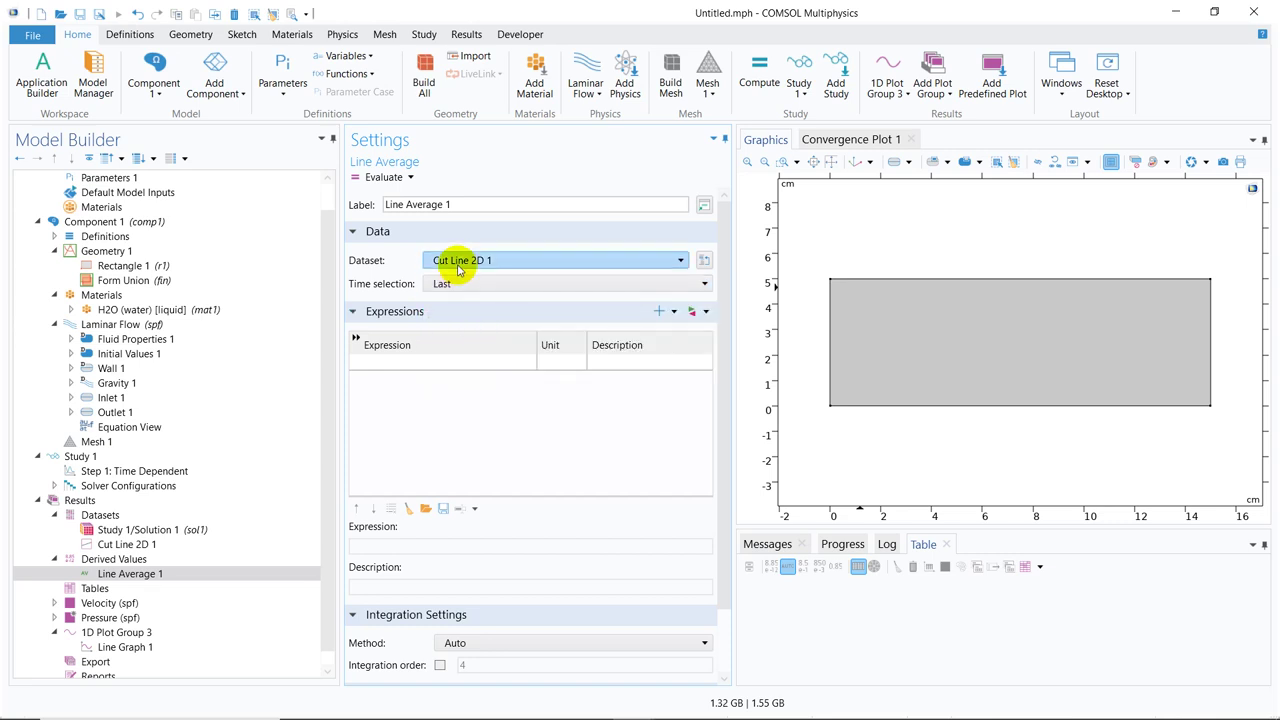
left_click(383, 177)
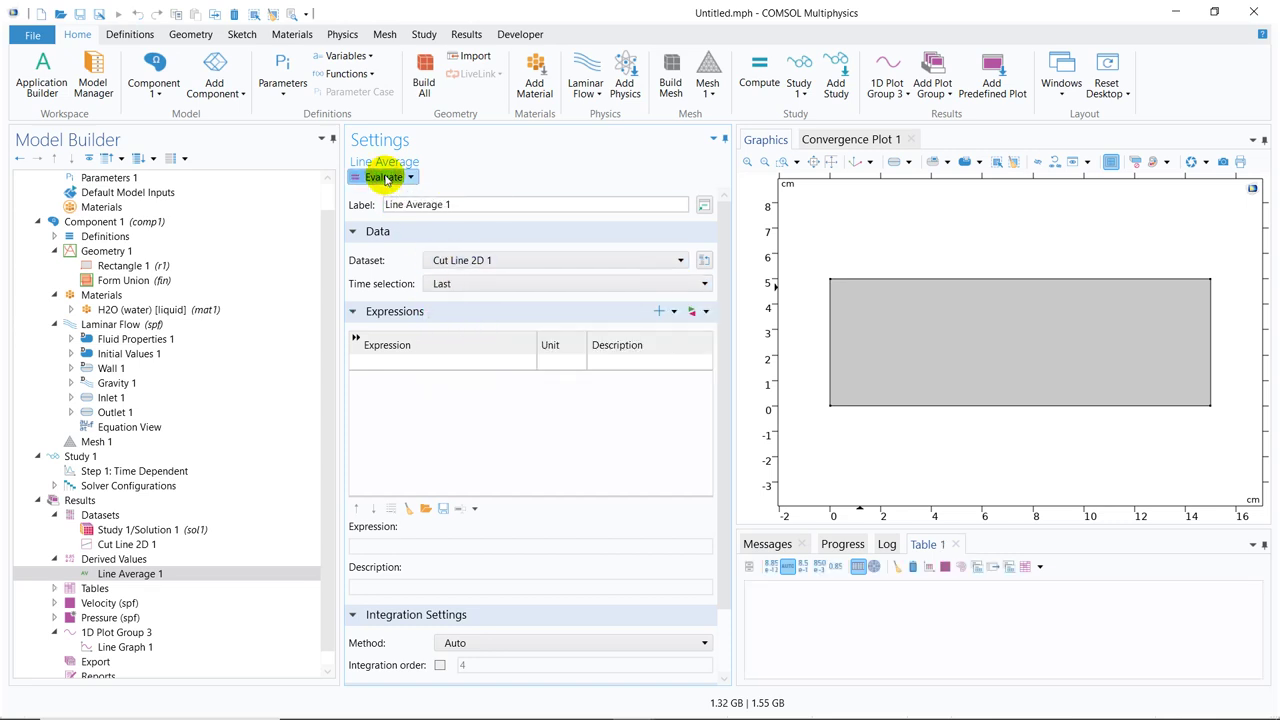
- Average the expression u and evaluate, giving 0.064758 m/s in Table 1
left_click(440, 362)
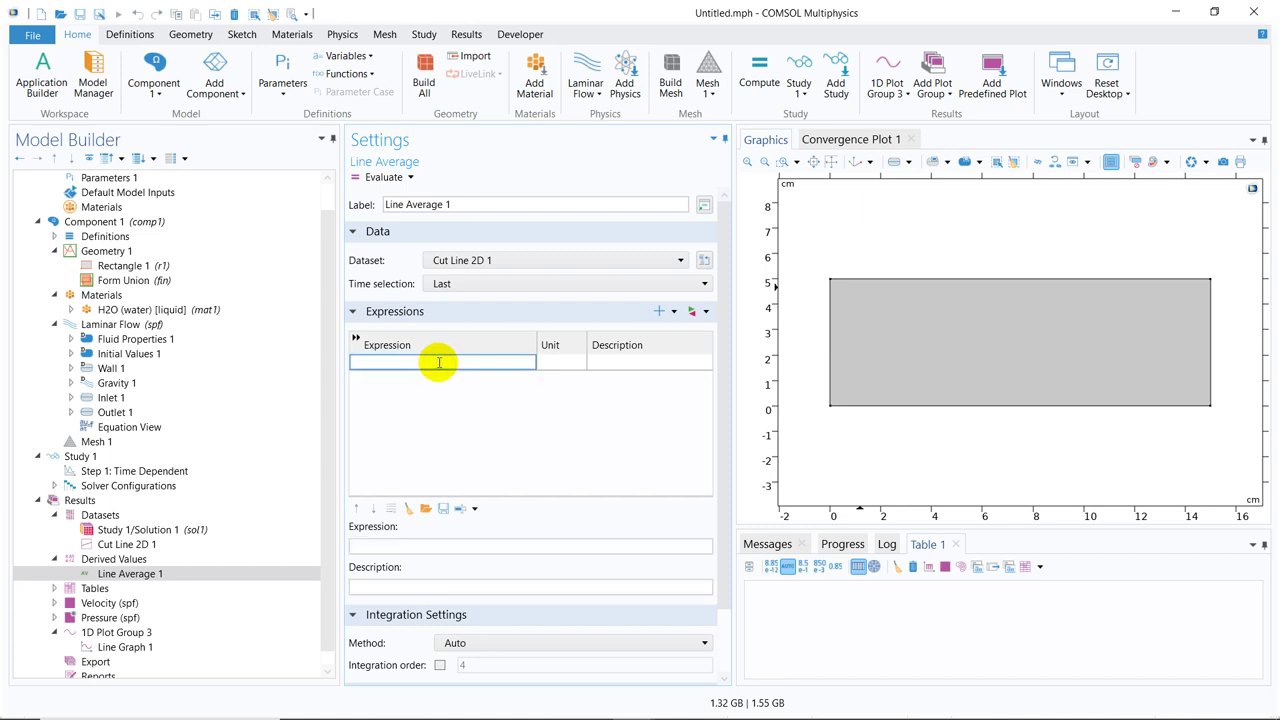
type("u")
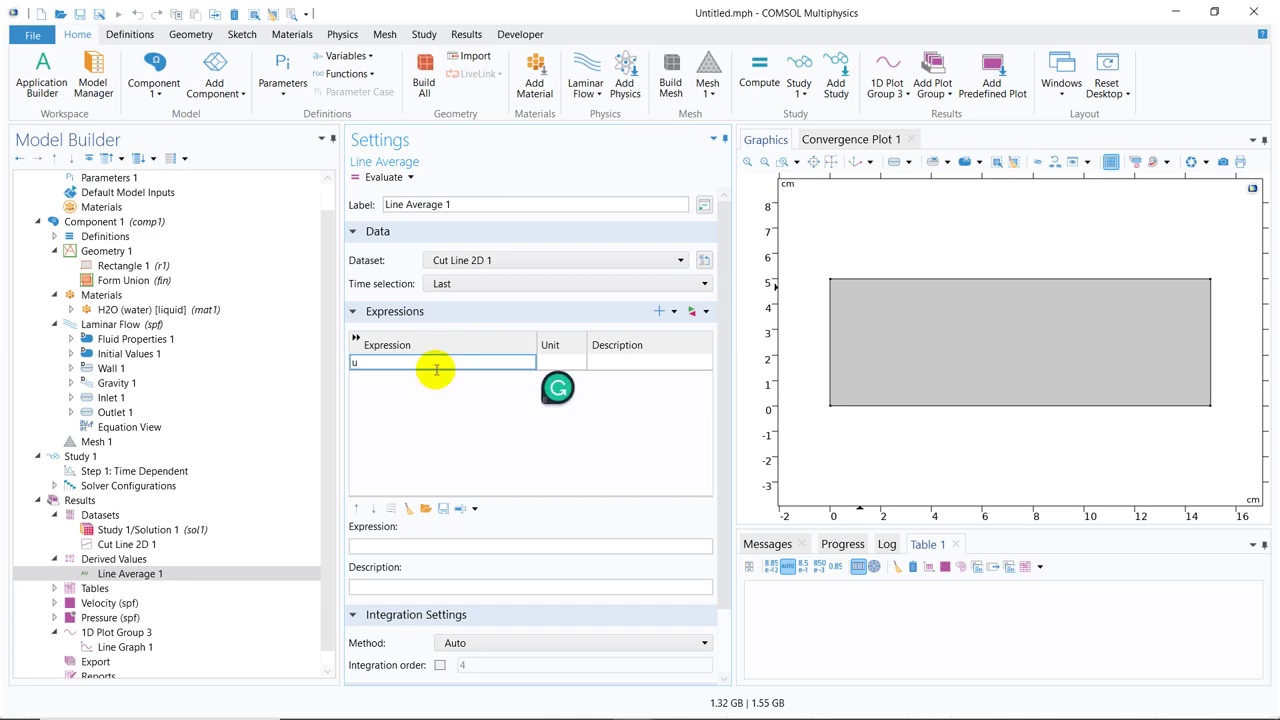
key("Return")
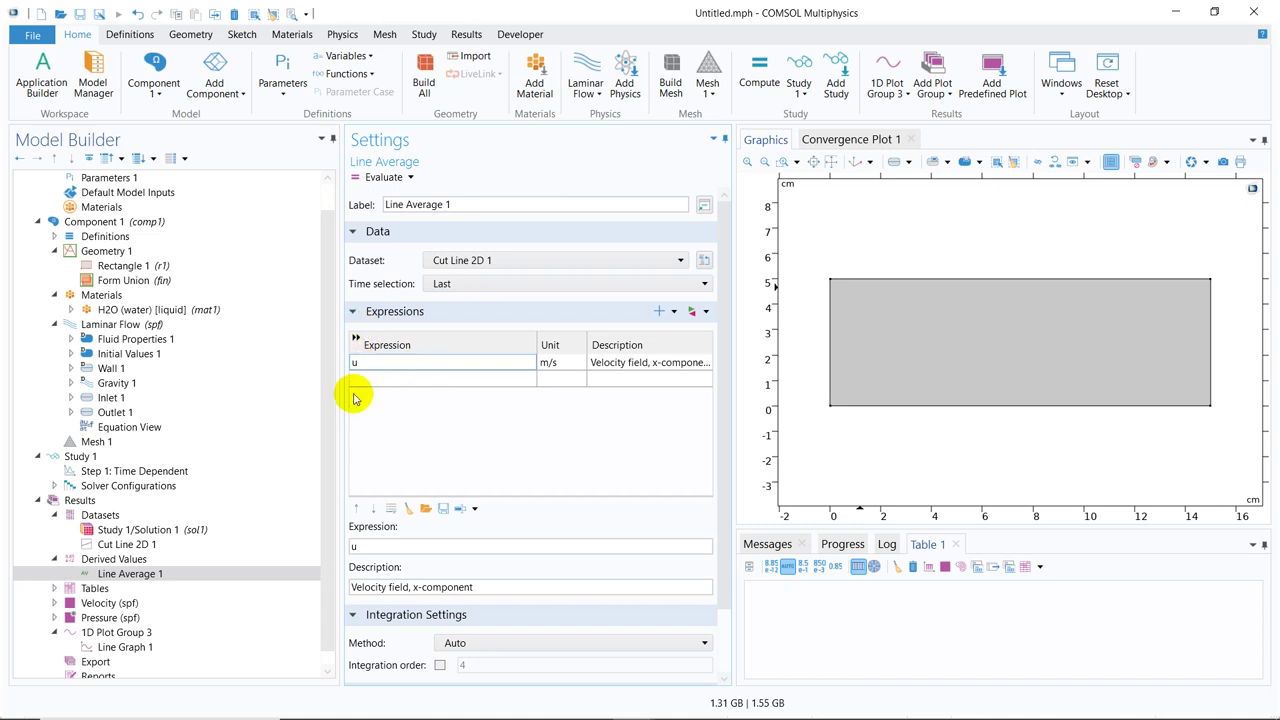
left_click(383, 178)
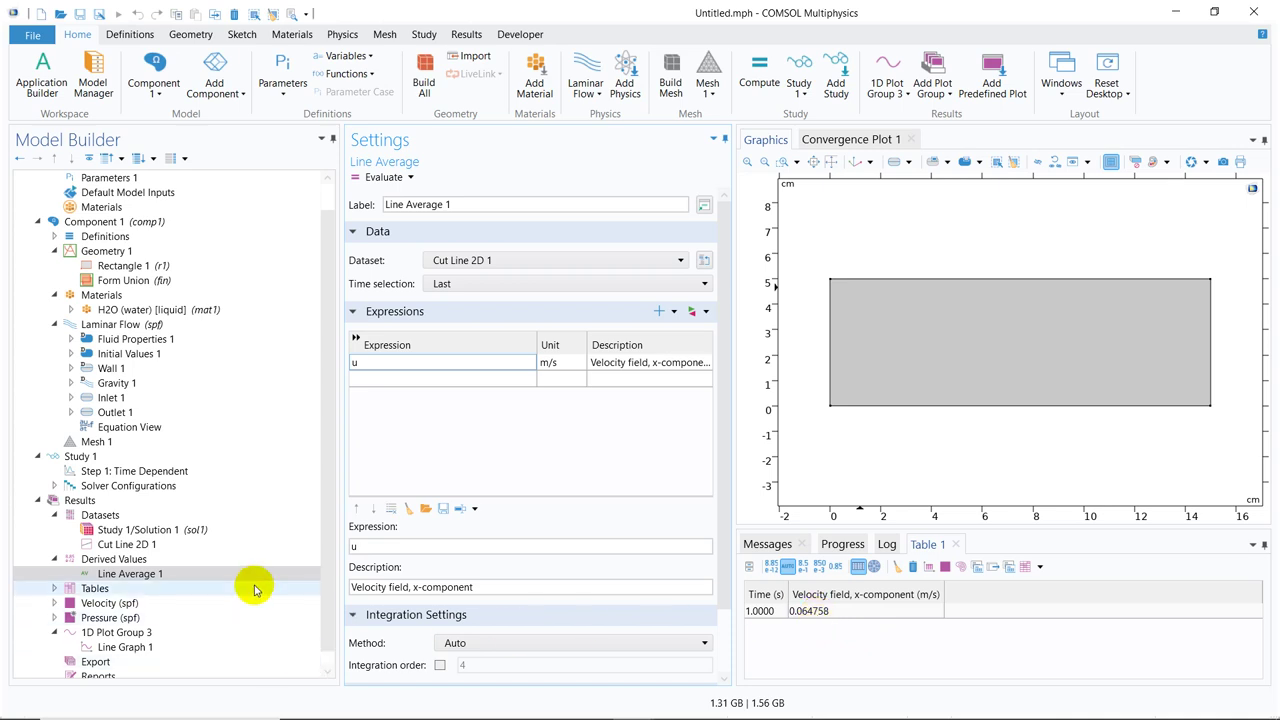
- Add a Line Maximum evaluation on the Cut Line 2D 1 dataset
left_click(129, 559)
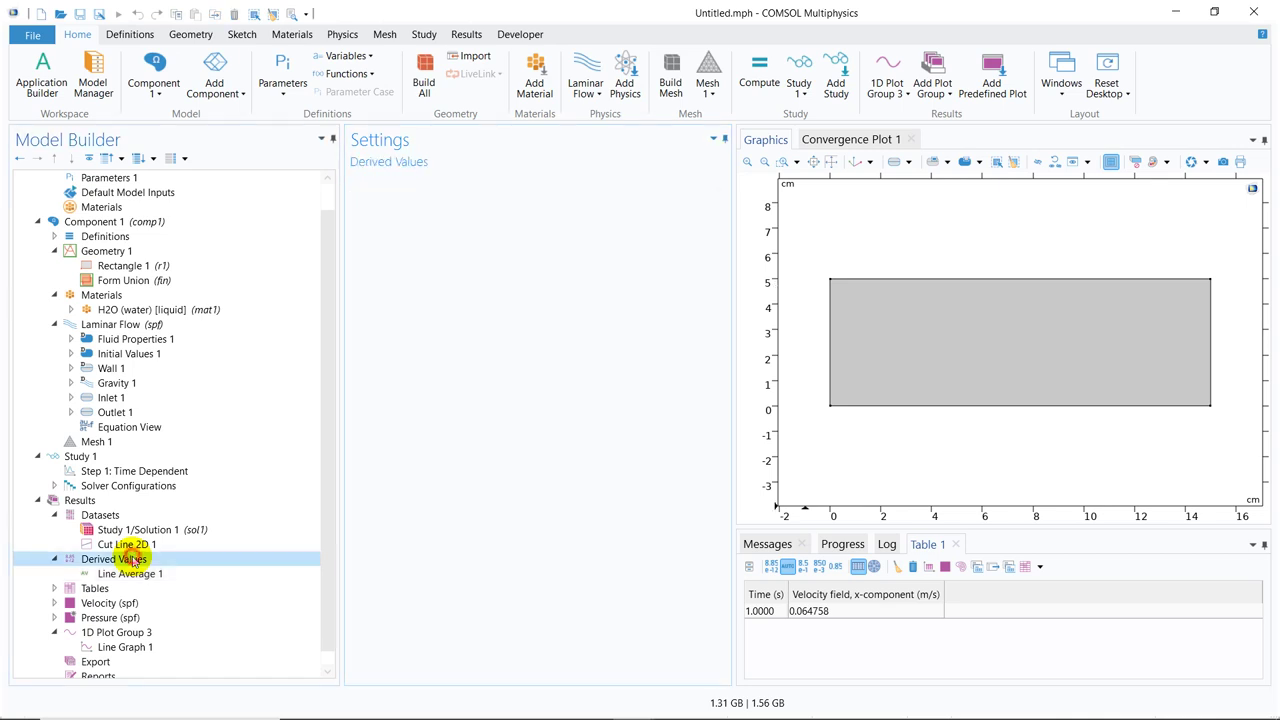
right_click(129, 560)
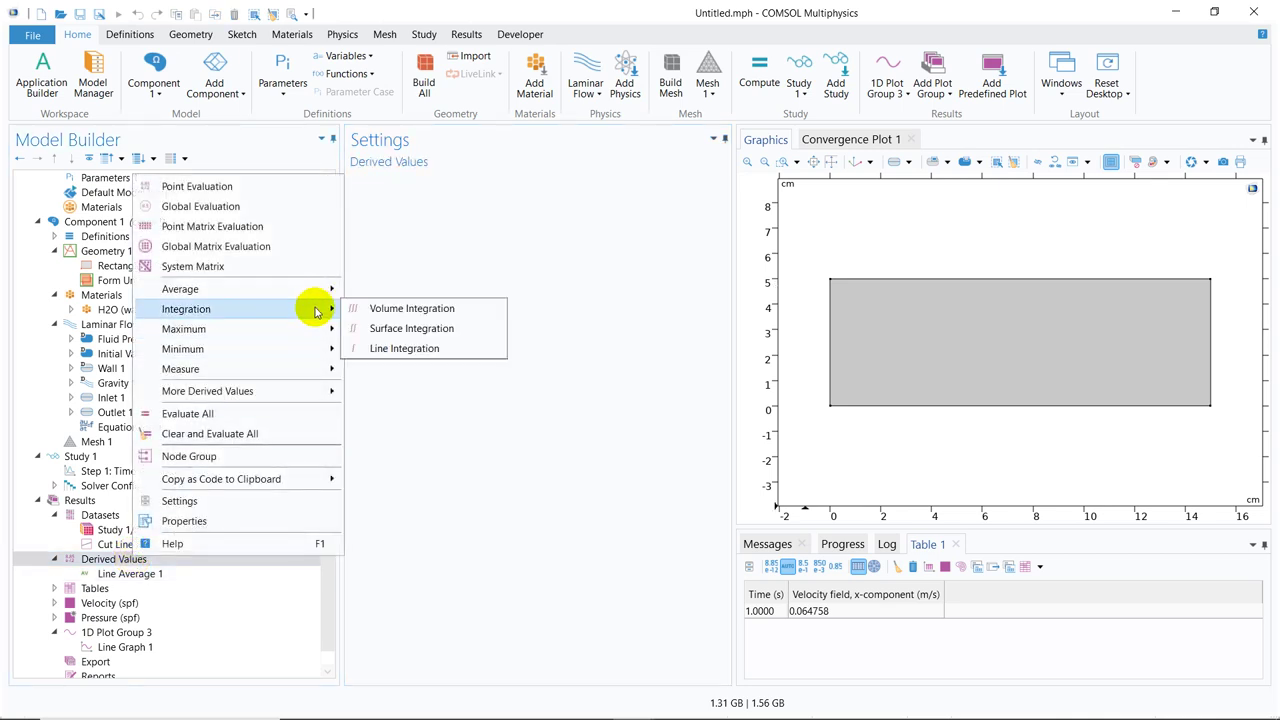
mouse_move(303, 329)
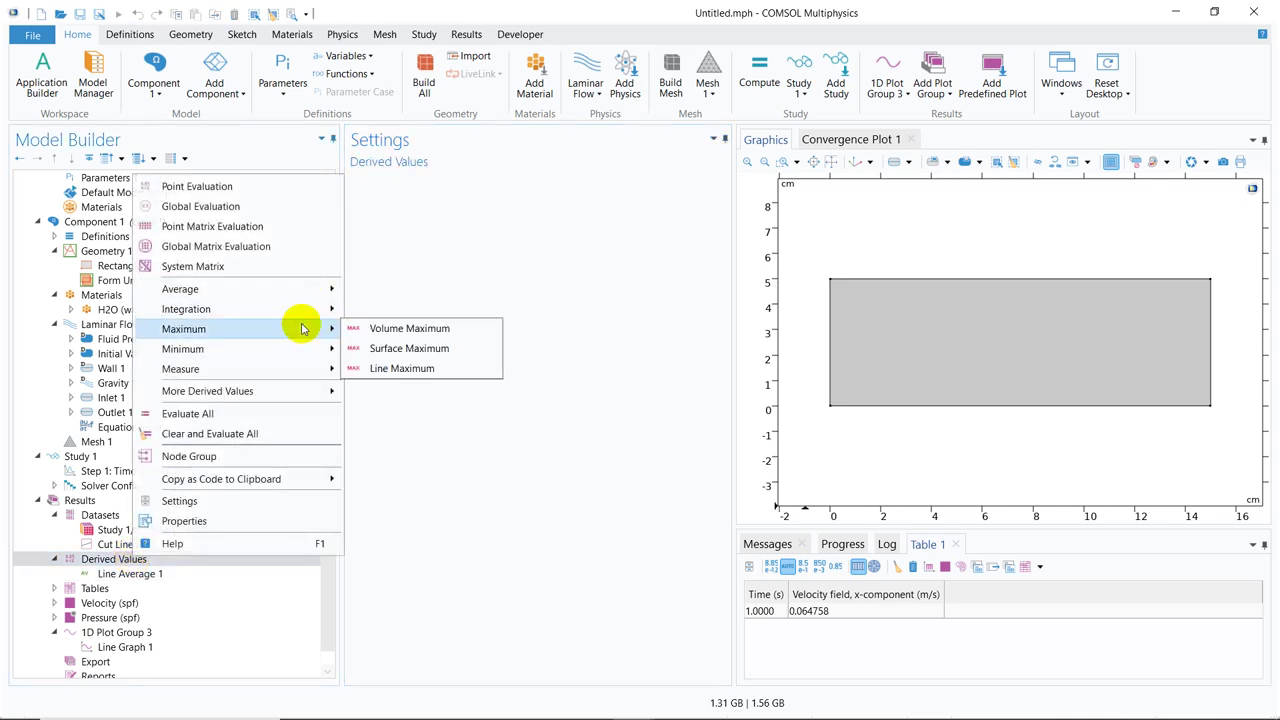
left_click(400, 368)
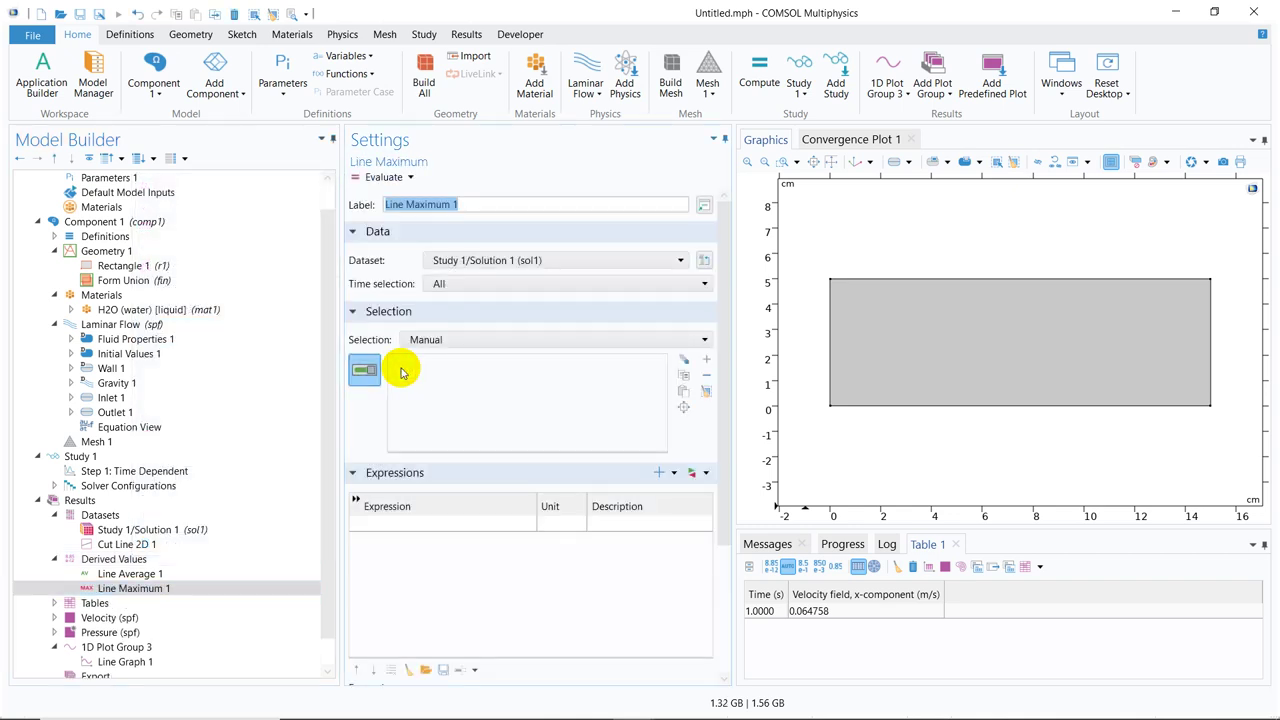
left_click(500, 260)
left_click(484, 311)
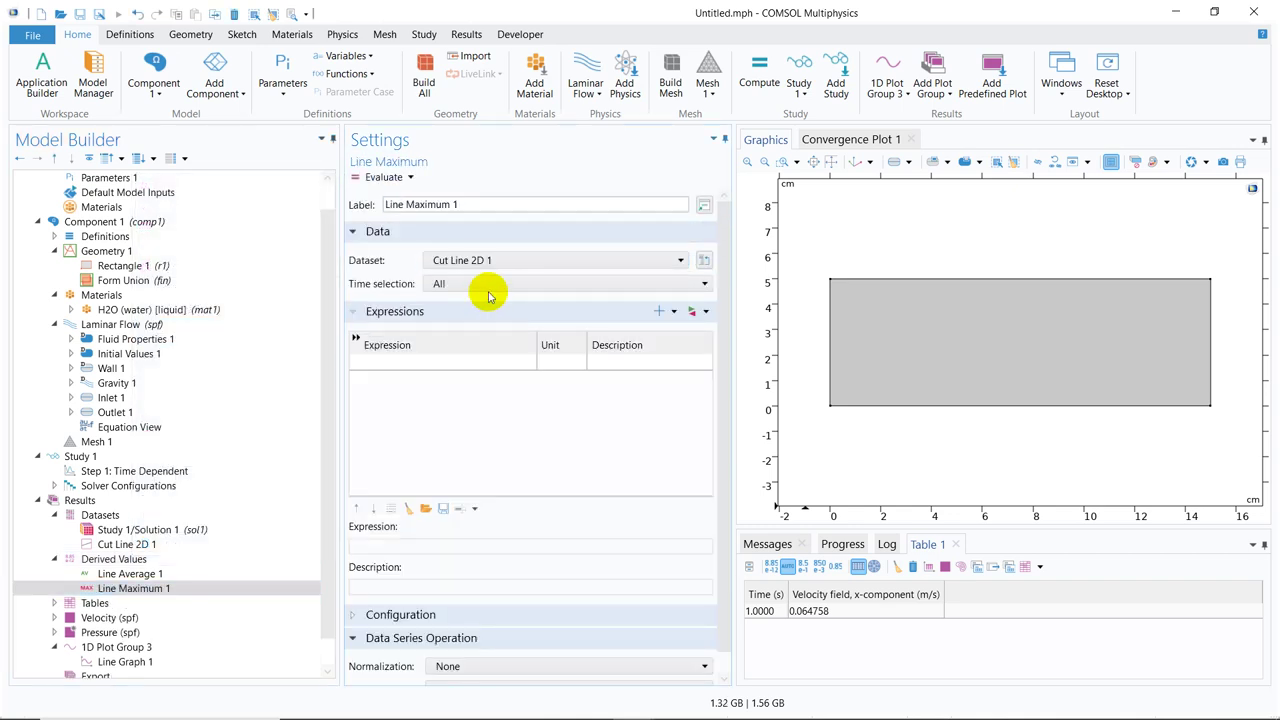
- Evaluate the maximum of u at the last time, giving 0.066805 m/s in Table 2
left_click(490, 285)
left_click(452, 333)
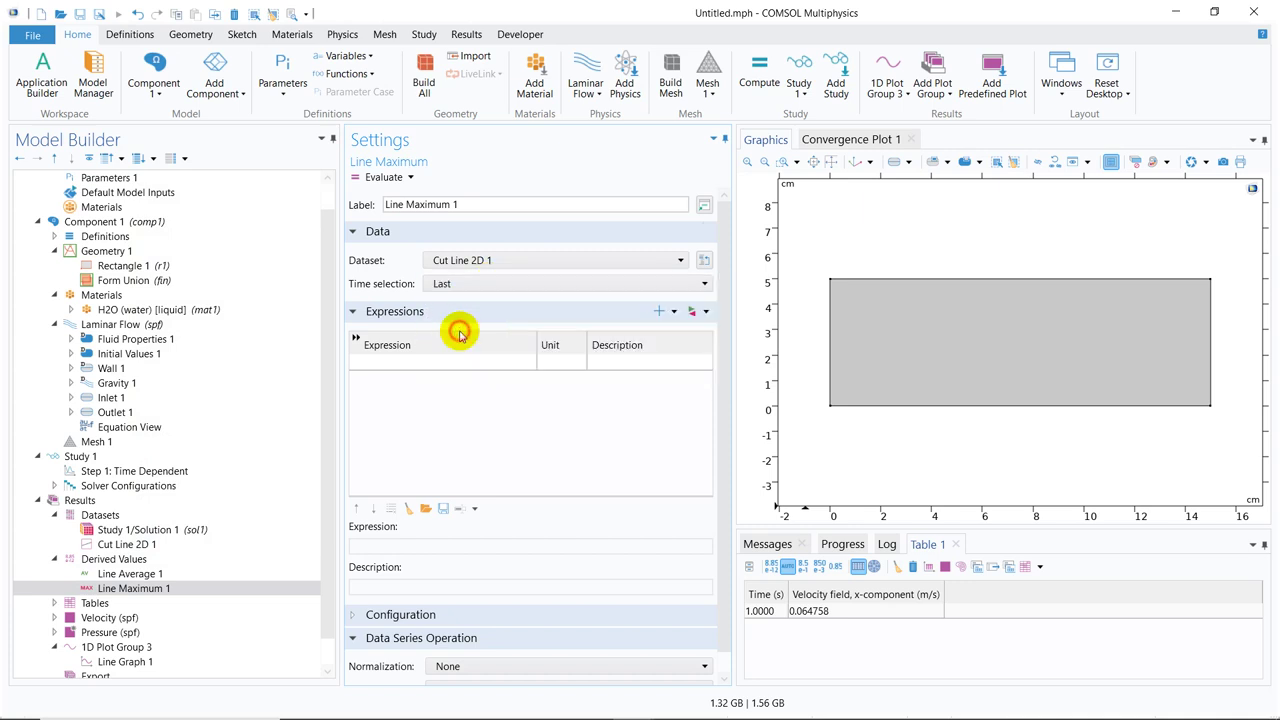
left_click(394, 360)
type("u")
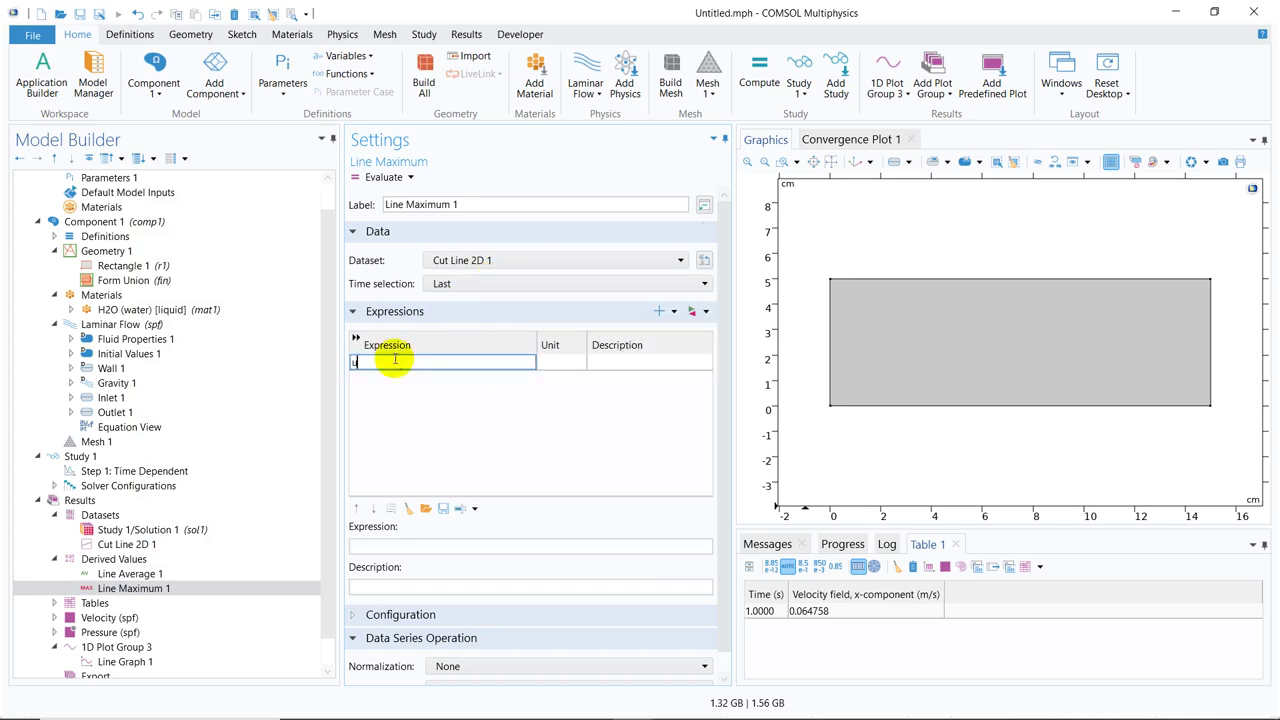
left_click(366, 177)
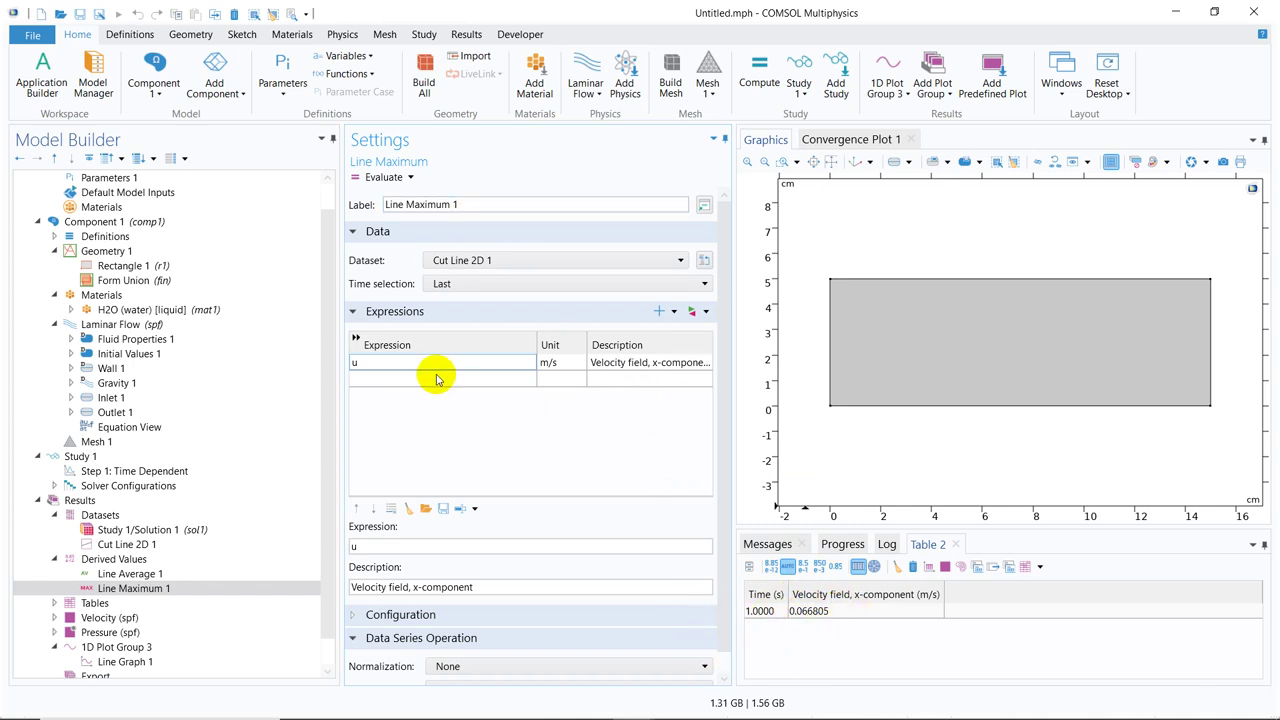
- Re-evaluate Line Average 1, adding a second 0.064758 column to Table 1
left_click(150, 573)
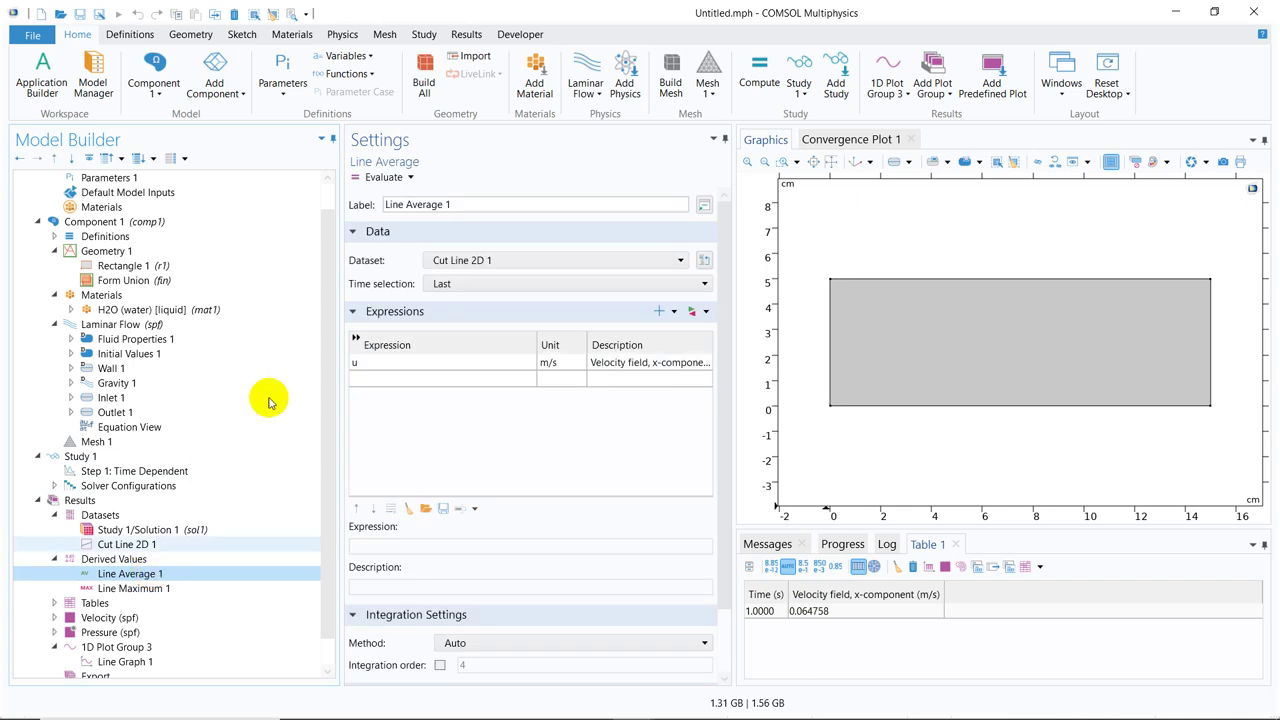
left_click(383, 180)
left_click(385, 185)
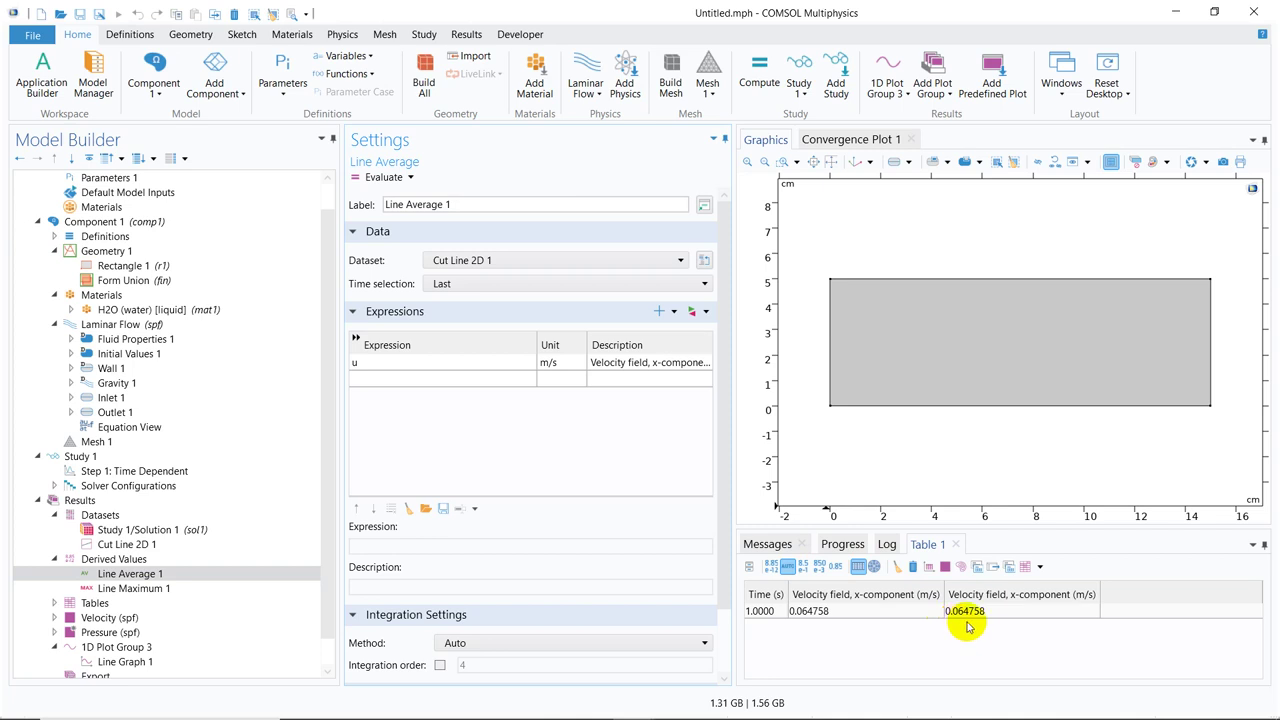
- Switch between Line Maximum 1 and Line Average 1 to compare 0.066805 with 0.064758
left_click(146, 590)
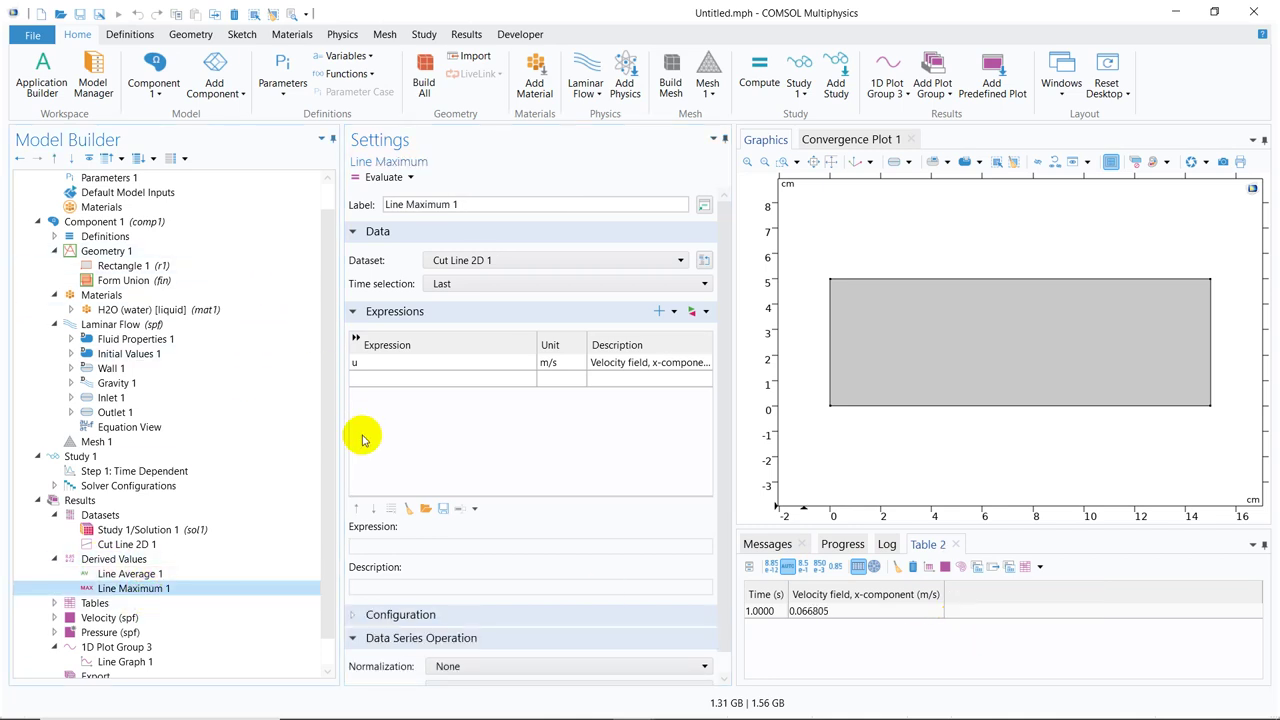
left_click(128, 573)
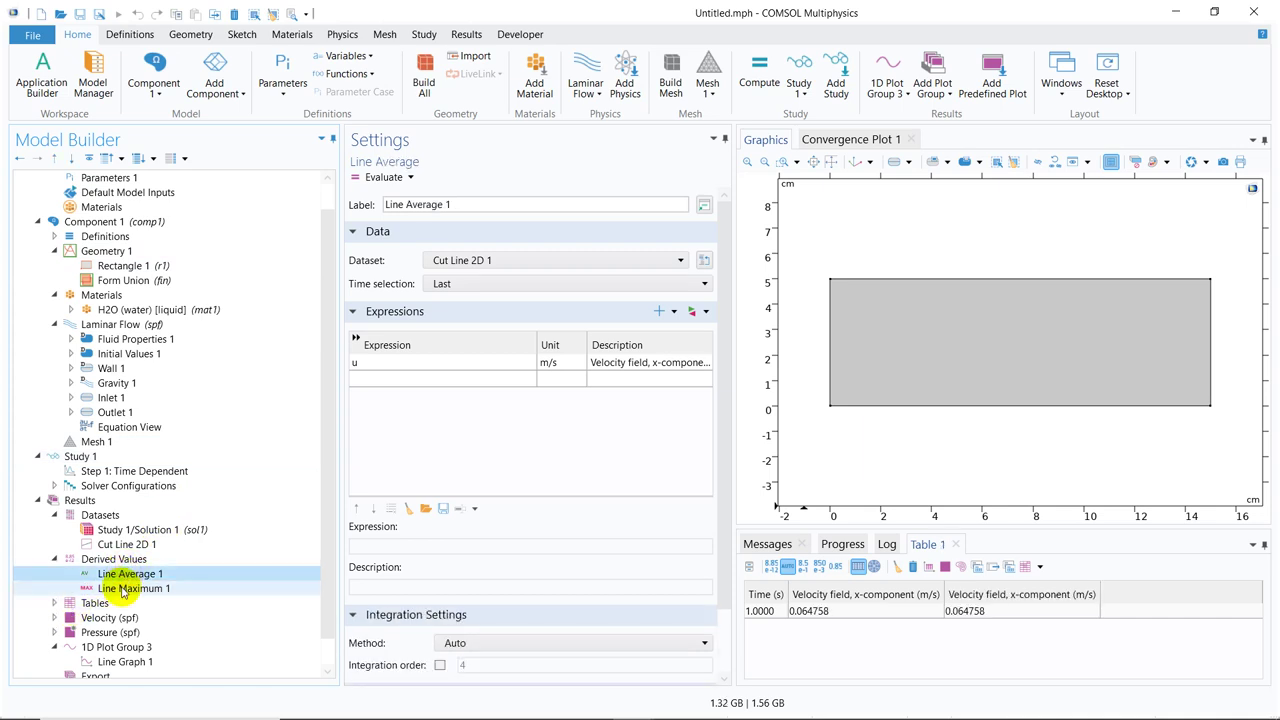
left_click(124, 590)
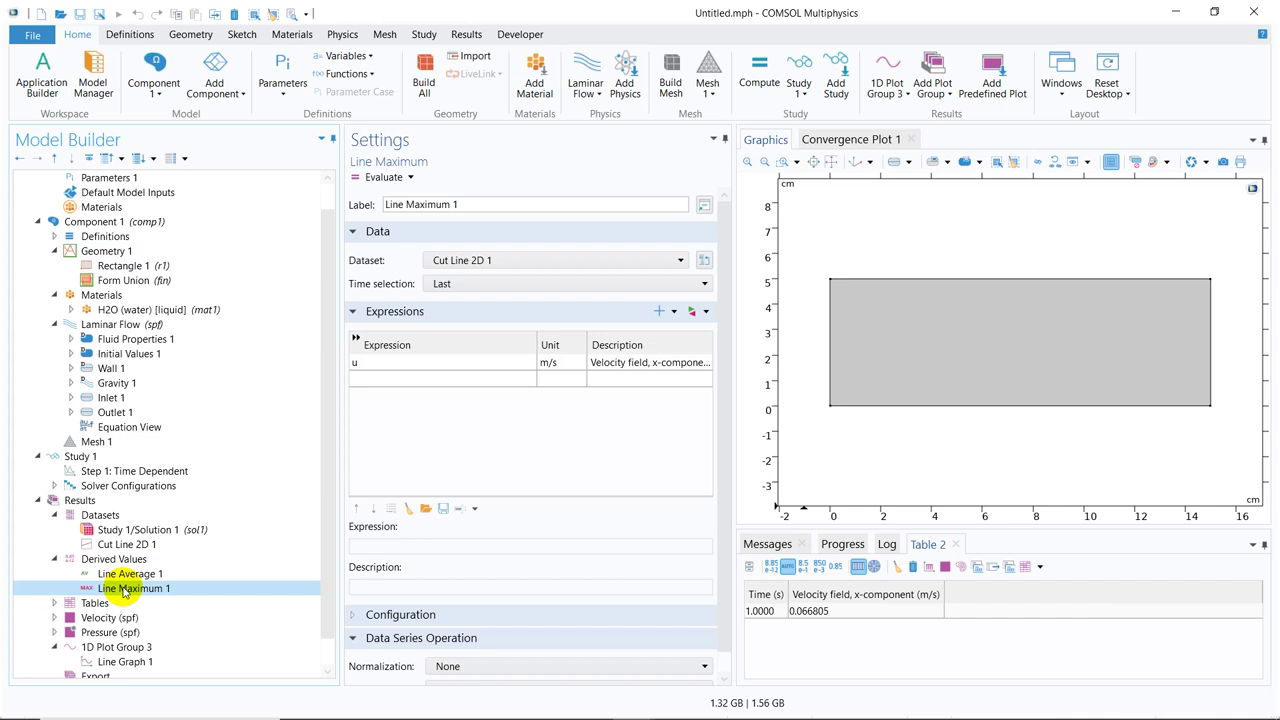